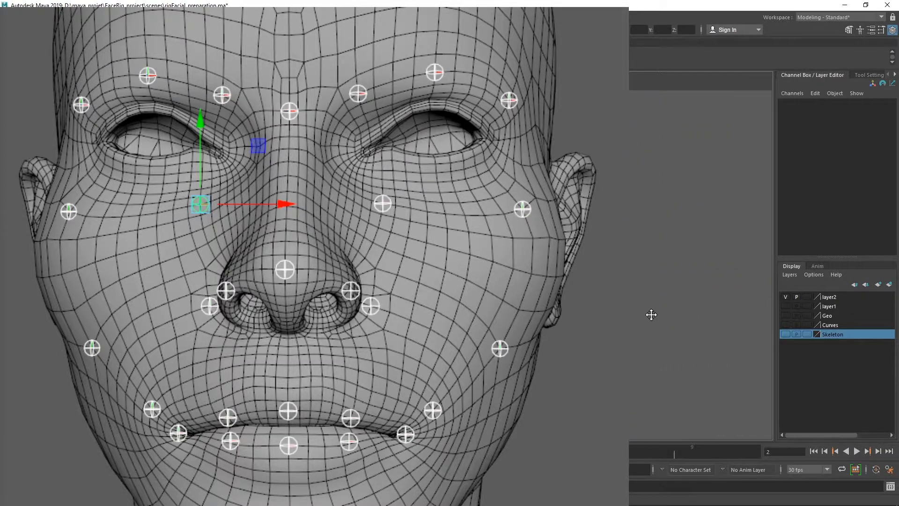
{"action": "double_click", "coordinate": [628, 5]}
{"action": "left_click_drag", "start_coordinate": [625, 6], "coordinate": [606, 37]}
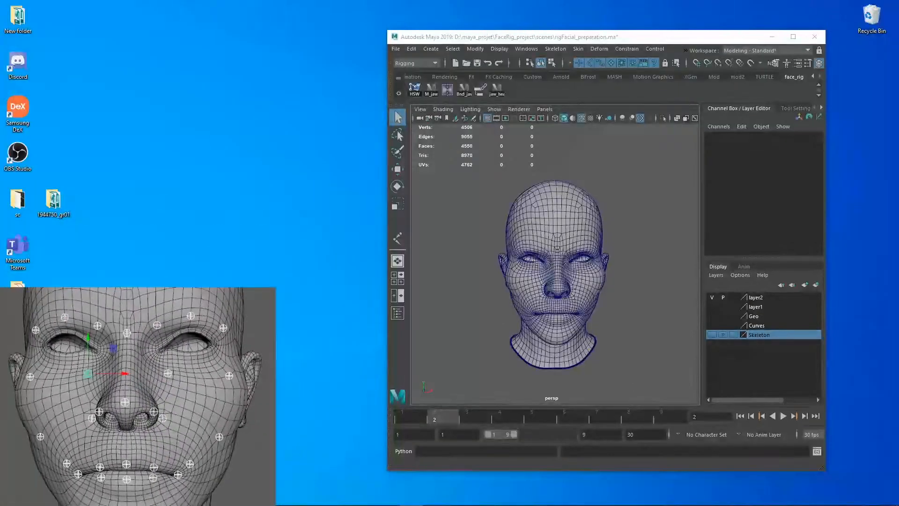
{"action": "double_click", "coordinate": [606, 37]}
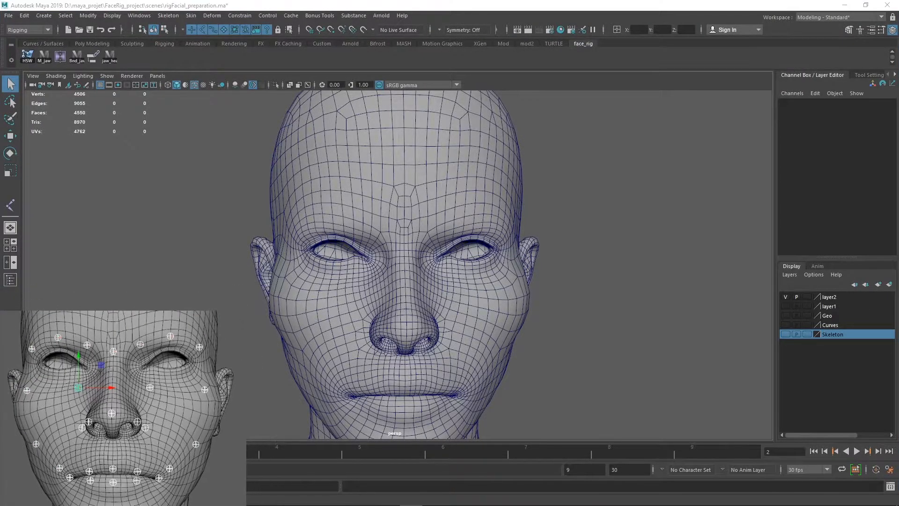
Step: Create a single joint in front of the lips in the side view, at about Y 158.3 and Z 14.7
{"action": "right_click_drag", "start_coordinate": [529, 291], "coordinate": [395, 264], "text": "alt"}
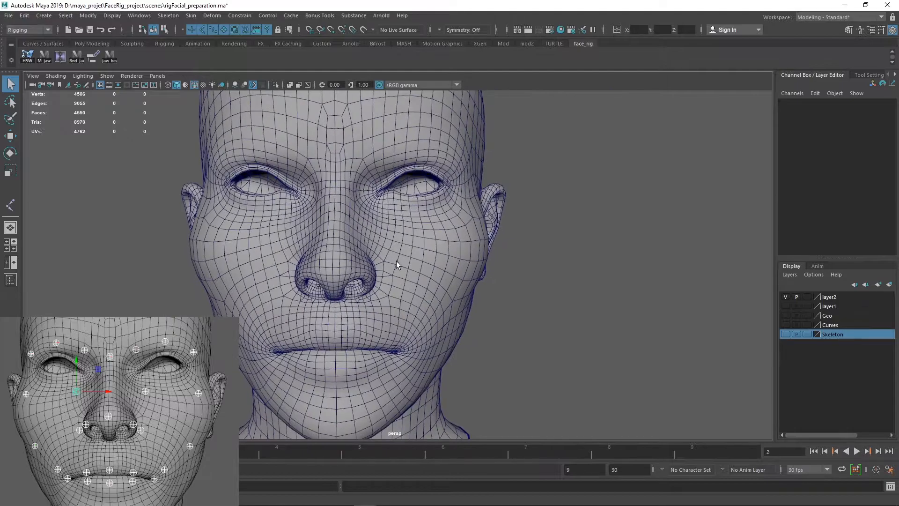
{"action": "mouse_move", "coordinate": [458, 280]}
{"action": "left_mouse_down", "text": "alt"}
{"action": "mouse_move", "coordinate": [368, 280]}
{"action": "mouse_move", "coordinate": [402, 273]}
{"action": "mouse_move", "coordinate": [456, 279]}
{"action": "left_mouse_up", "text": "alt"}
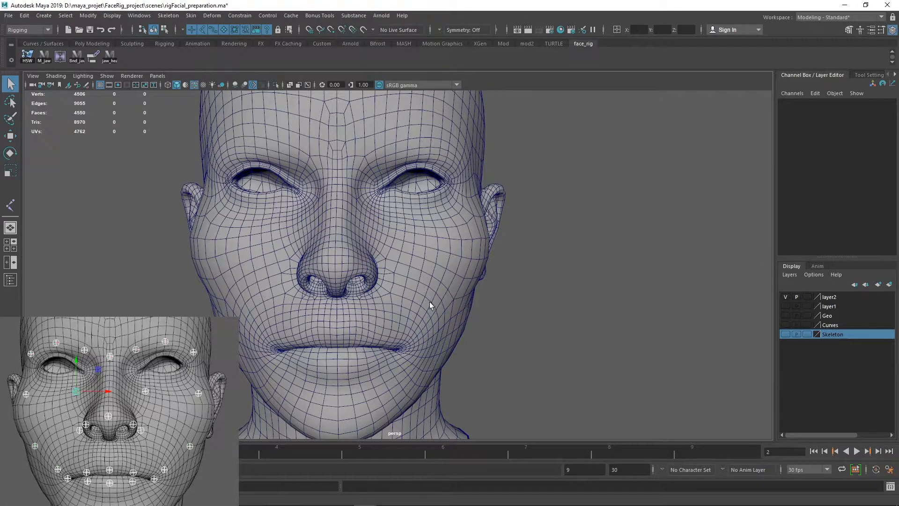
{"action": "left_click", "coordinate": [168, 15]}
{"action": "key", "text": "Escape"}
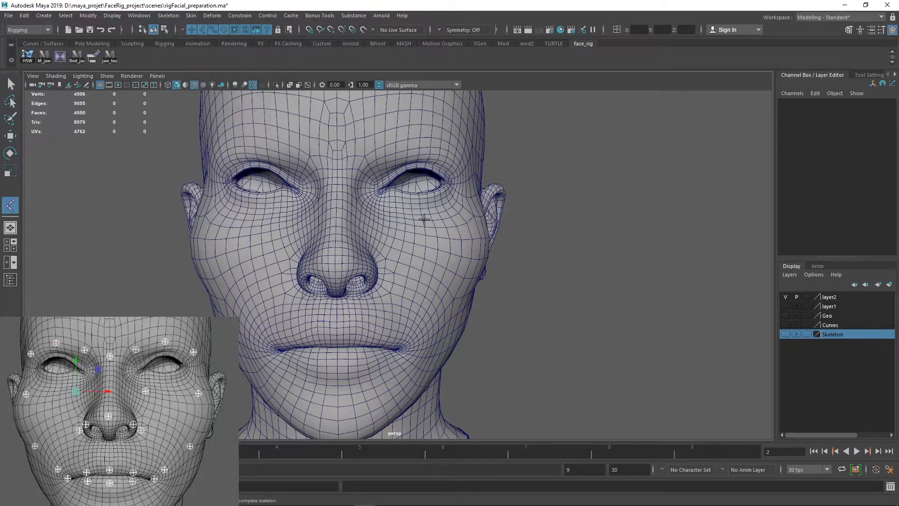
{"action": "key", "text": "space"}
{"action": "left_click", "coordinate": [522, 356]}
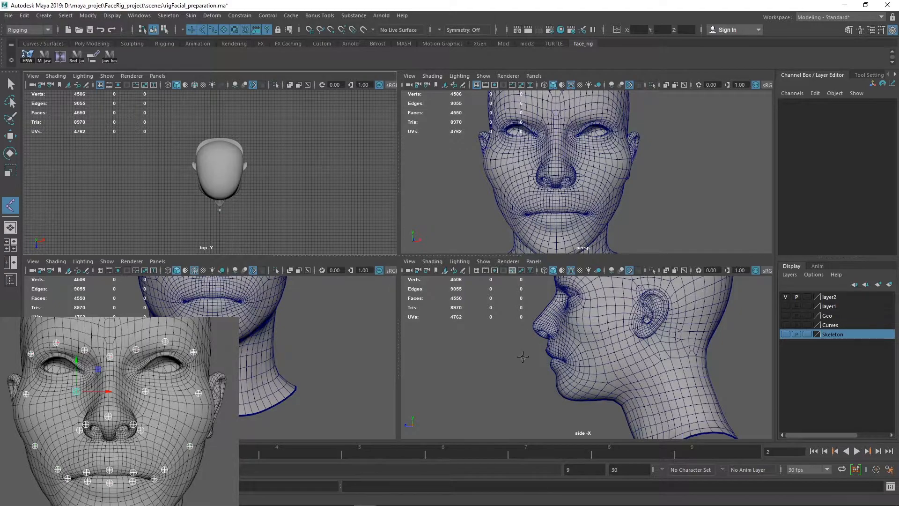
{"action": "key", "text": "Return"}
{"action": "key", "text": "q"}
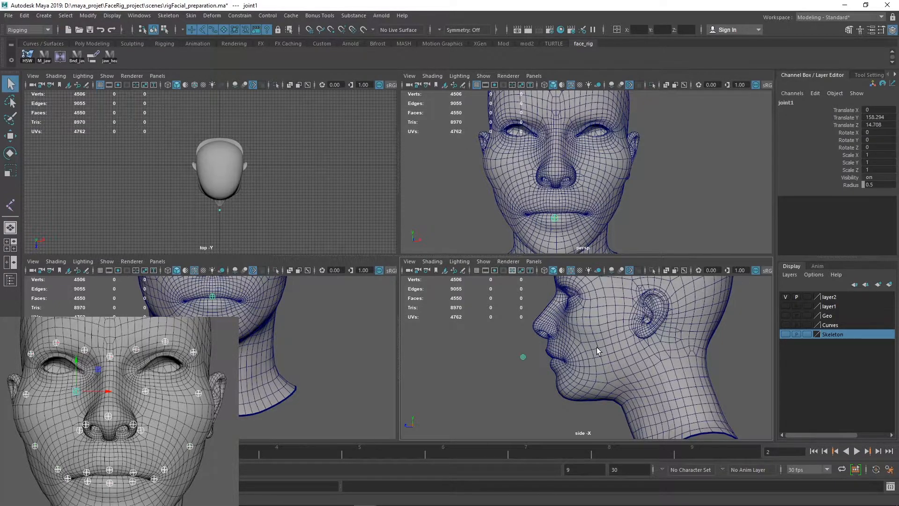
Step: Move the joint straight up from the mouth to about 161.6 in Translate Y
{"action": "key", "text": "space"}
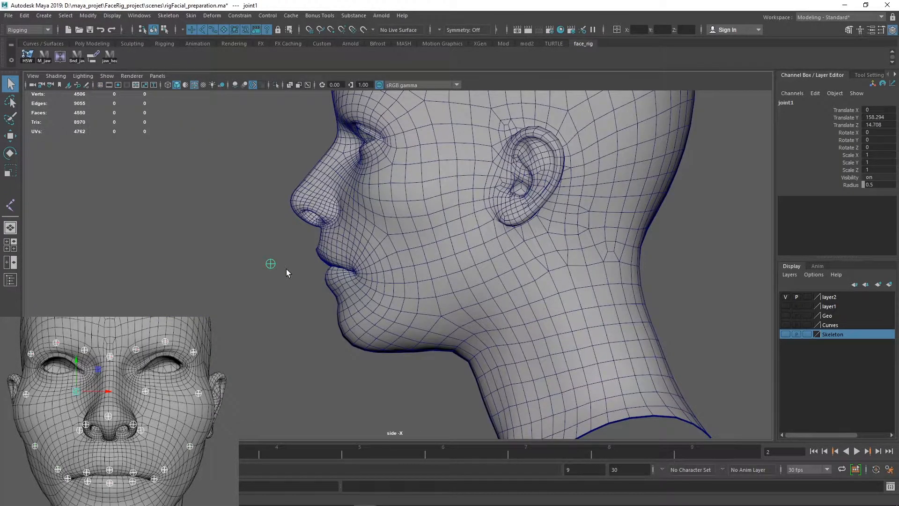
{"action": "key", "text": "space"}
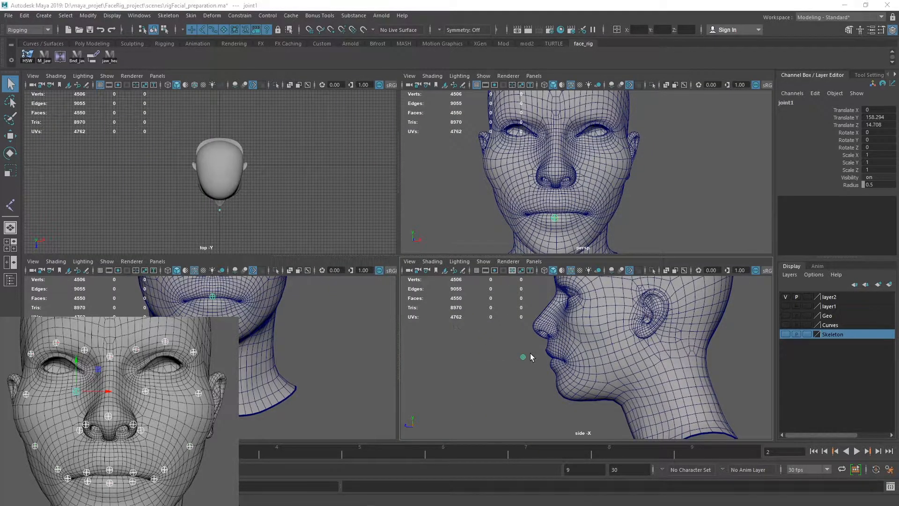
{"action": "key", "text": "space"}
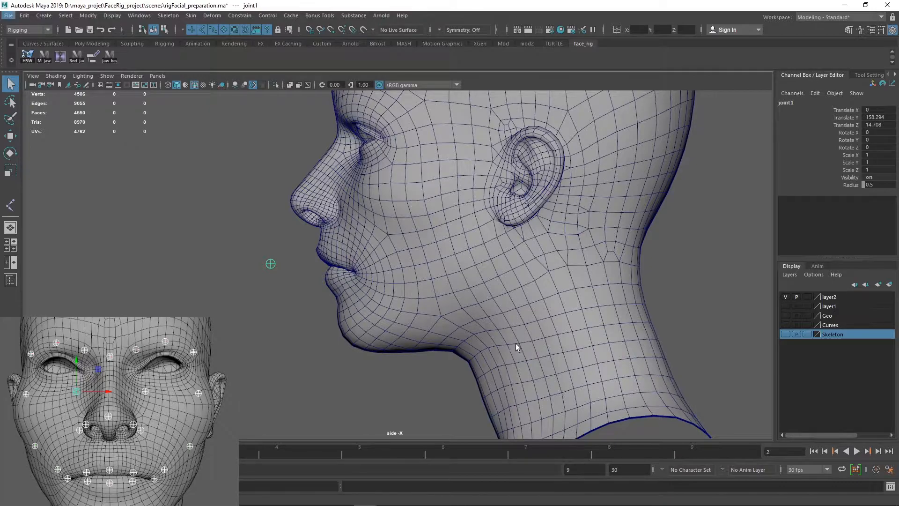
{"action": "left_click", "coordinate": [245, 293]}
{"action": "left_click", "coordinate": [271, 262]}
{"action": "key", "text": "space"}
{"action": "key", "text": "space"}
{"action": "scroll", "coordinate": [386, 209], "scroll_direction": "up", "scroll_amount": 5}
{"action": "scroll", "coordinate": [386, 209], "scroll_direction": "up", "scroll_amount": 2}
{"action": "middle_click_drag", "start_coordinate": [386, 208], "coordinate": [481, 291], "text": "alt"}
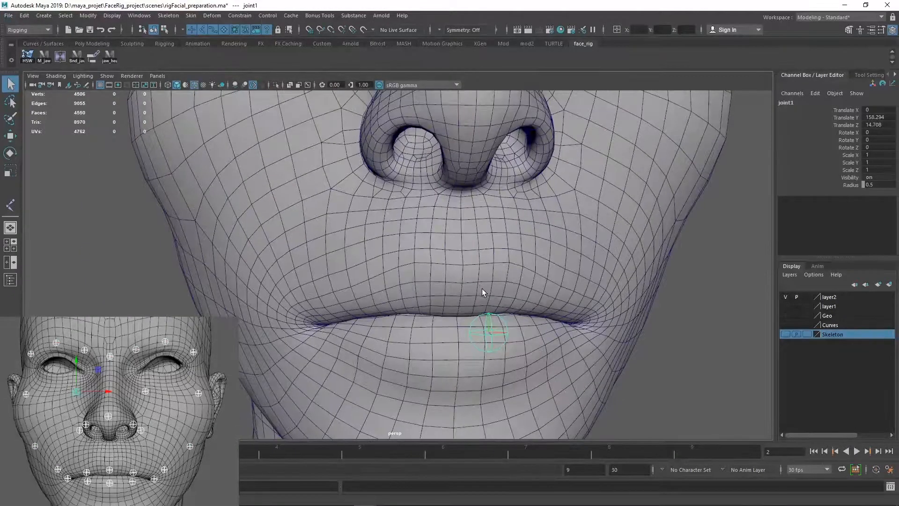
{"action": "scroll", "coordinate": [527, 321], "scroll_direction": "down", "scroll_amount": 4}
{"action": "key", "text": "w"}
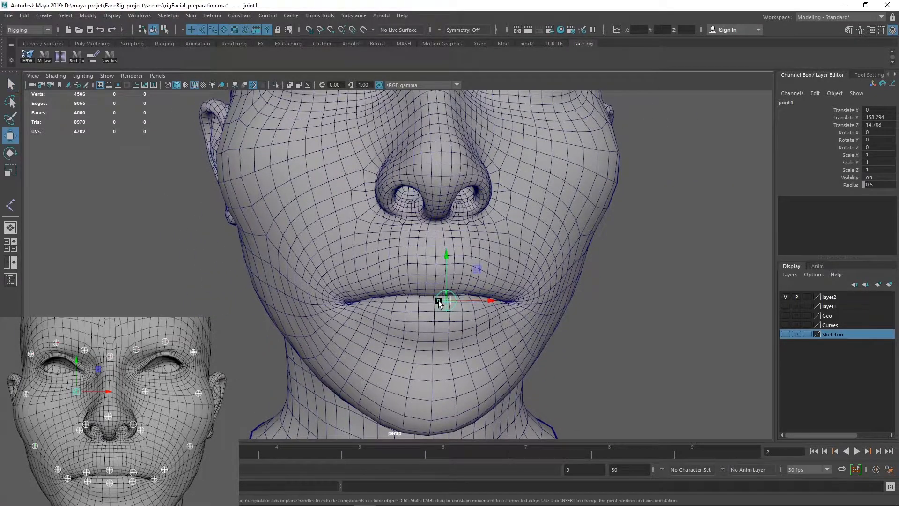
{"action": "left_click_drag", "start_coordinate": [448, 260], "coordinate": [448, 123]}
Step: Snap the joint to the centre-line vertex at the top of the nose bridge, at about Y 165.4 and Z 11.1
{"action": "middle_click_drag", "start_coordinate": [509, 198], "coordinate": [504, 346], "text": "alt"}
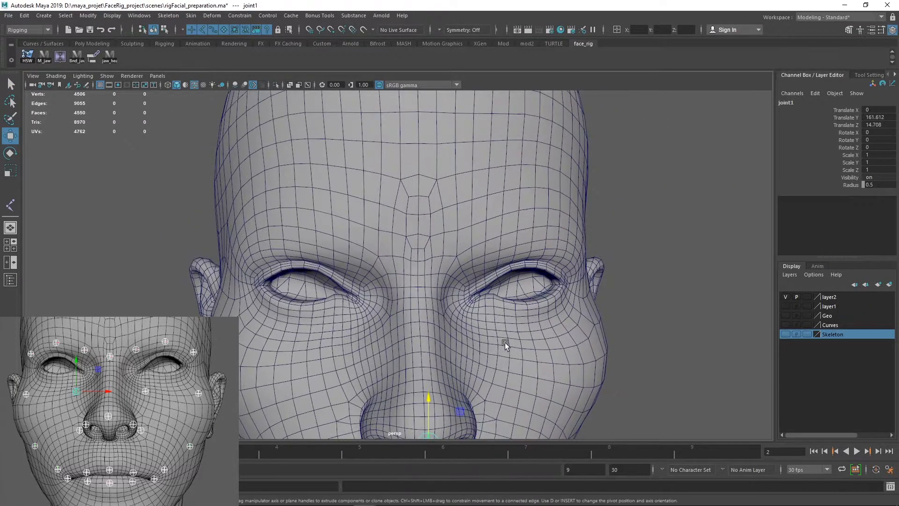
{"action": "scroll", "coordinate": [445, 275], "scroll_direction": "up", "scroll_amount": 2}
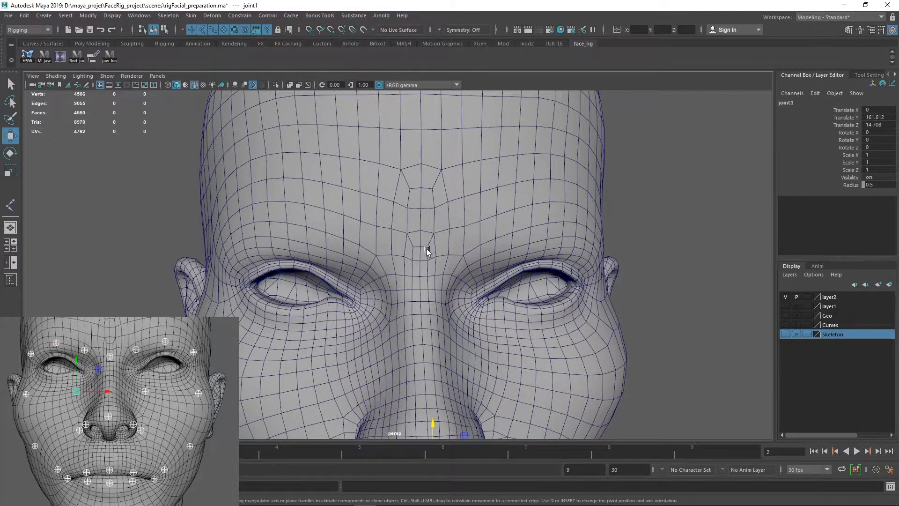
{"action": "middle_click_drag", "start_coordinate": [423, 244], "coordinate": [495, 229]}
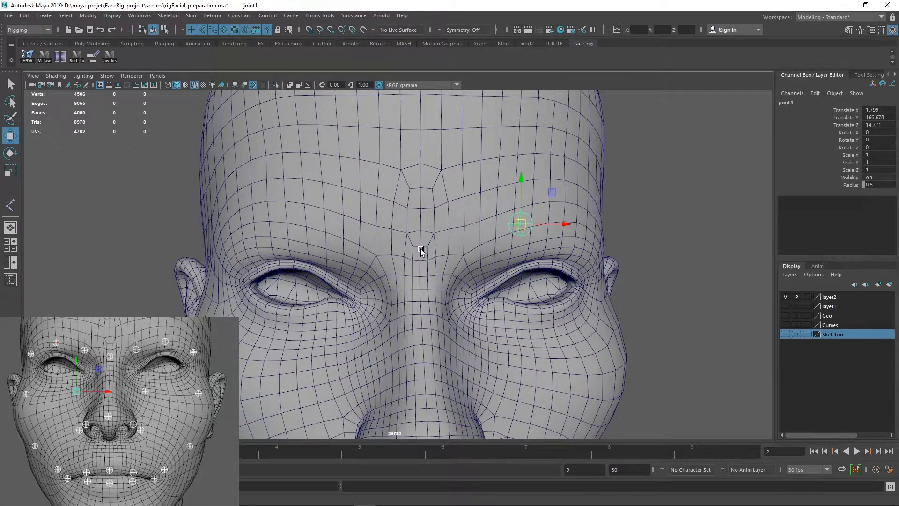
{"action": "key", "text": "v"}
{"action": "middle_click_drag", "start_coordinate": [420, 249], "coordinate": [417, 248]}
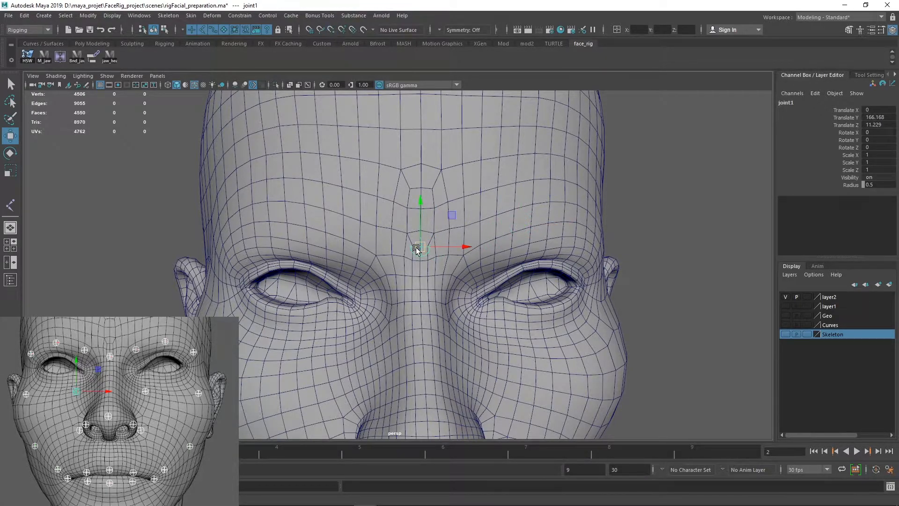
{"action": "scroll", "coordinate": [417, 288], "scroll_direction": "up", "scroll_amount": 6}
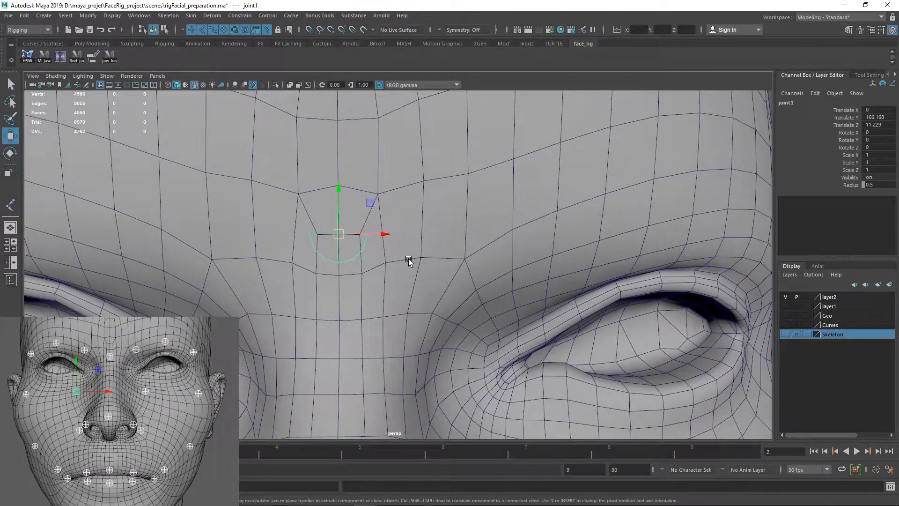
{"action": "middle_click_drag", "start_coordinate": [410, 258], "coordinate": [415, 240], "text": "alt"}
{"action": "right_click_drag", "start_coordinate": [408, 242], "coordinate": [417, 241], "text": "alt"}
{"action": "left_click_drag", "start_coordinate": [361, 172], "coordinate": [458, 206]}
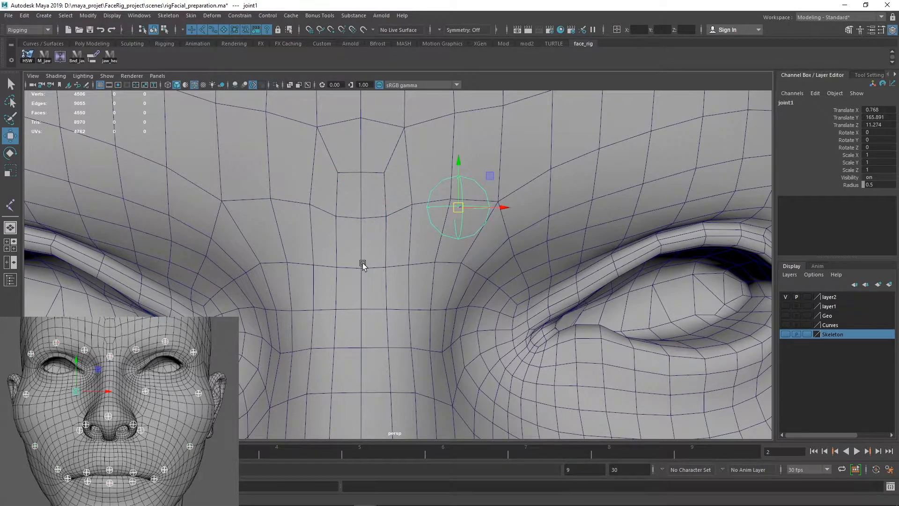
{"action": "key", "text": "v"}
{"action": "middle_click_drag", "start_coordinate": [363, 266], "coordinate": [357, 272]}
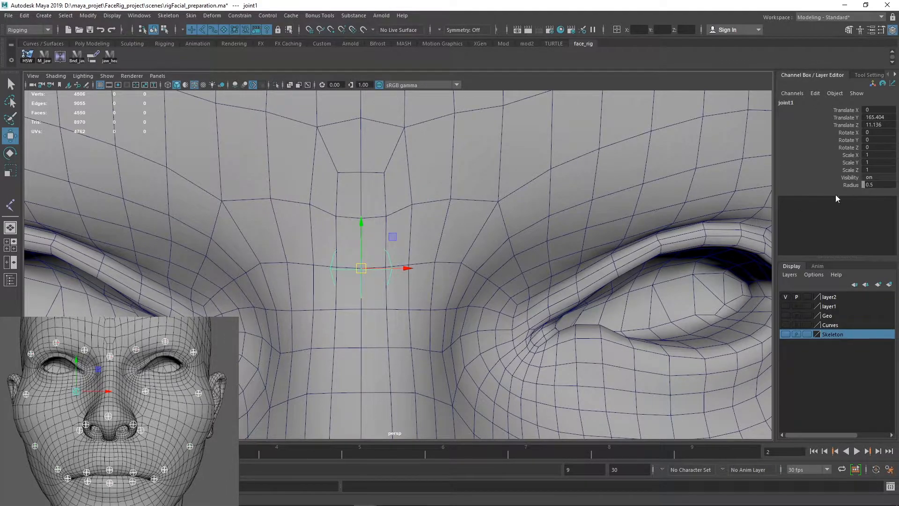
Step: Set the nose-bridge joint's radius to 0.4
{"action": "double_click", "coordinate": [875, 185]}
{"action": "key", "text": "BackSpace"}
{"action": "type", "text": ".4"}
{"action": "key", "text": "Return"}
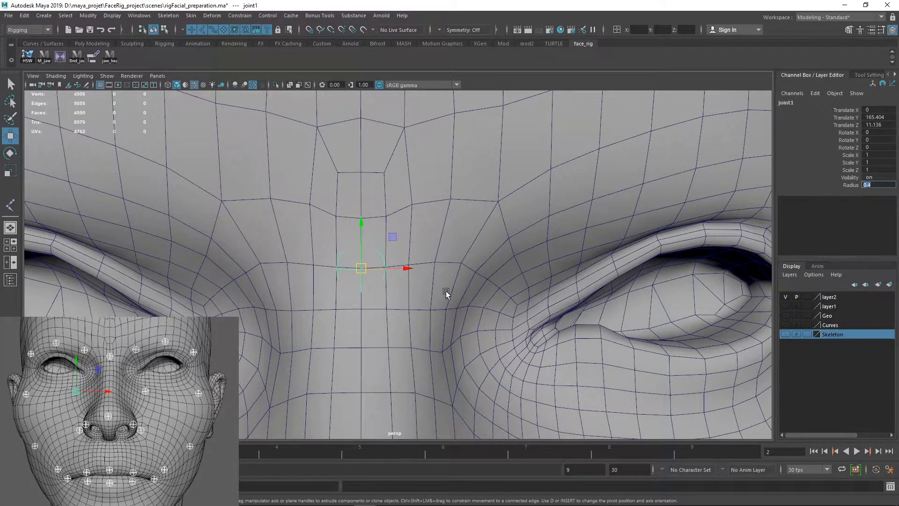
Step: Duplicate the nose-bridge joint three times, spreading the copies above the character's left eye from inner to outer brow
{"action": "scroll", "coordinate": [345, 297], "scroll_direction": "down", "scroll_amount": 3}
{"action": "right_click_drag", "start_coordinate": [345, 297], "coordinate": [338, 292], "text": "alt"}
{"action": "left_click_drag", "start_coordinate": [417, 285], "coordinate": [403, 283], "text": "alt"}
{"action": "right_click_drag", "start_coordinate": [404, 283], "coordinate": [481, 275], "text": "alt"}
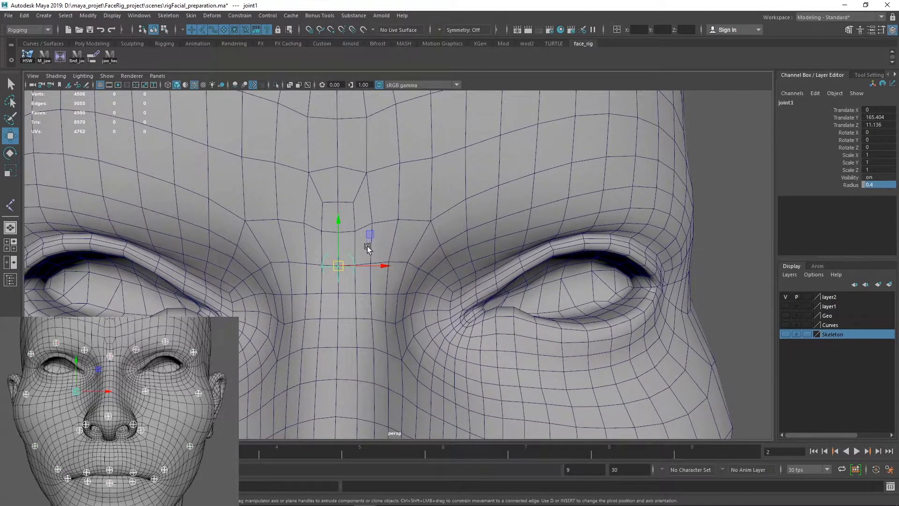
{"action": "left_click_drag", "start_coordinate": [547, 225], "coordinate": [500, 223], "text": "alt"}
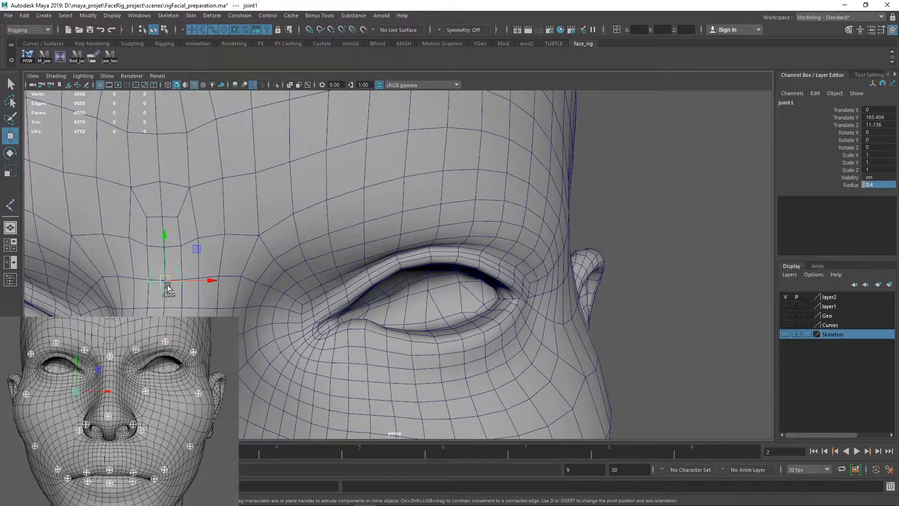
{"action": "mouse_move", "coordinate": [162, 287]}
{"action": "left_mouse_down", "text": "shift"}
{"action": "mouse_move", "coordinate": [259, 218]}
{"action": "mouse_move", "coordinate": [261, 201]}
{"action": "mouse_move", "coordinate": [369, 178]}
{"action": "mouse_move", "coordinate": [506, 176]}
{"action": "left_mouse_up", "text": "shift"}
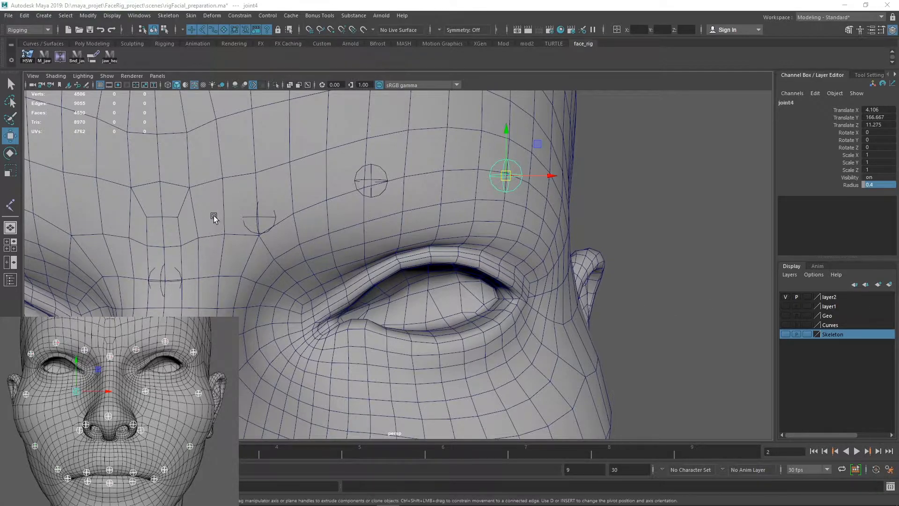
Step: Snap the innermost brow joint to a mesh vertex at the inner end of the eyebrow, at about X 1.27 and Y 165.65
{"action": "left_click", "coordinate": [266, 213]}
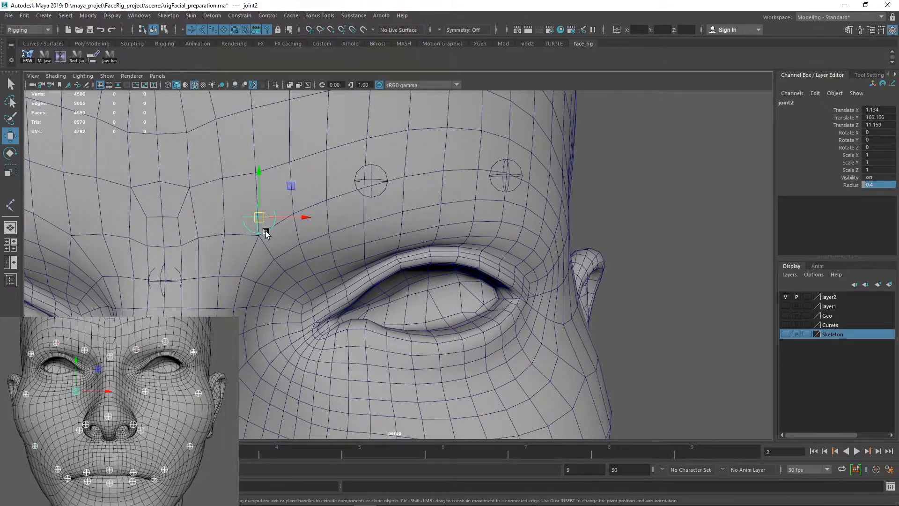
{"action": "key", "text": "ctrl+z"}
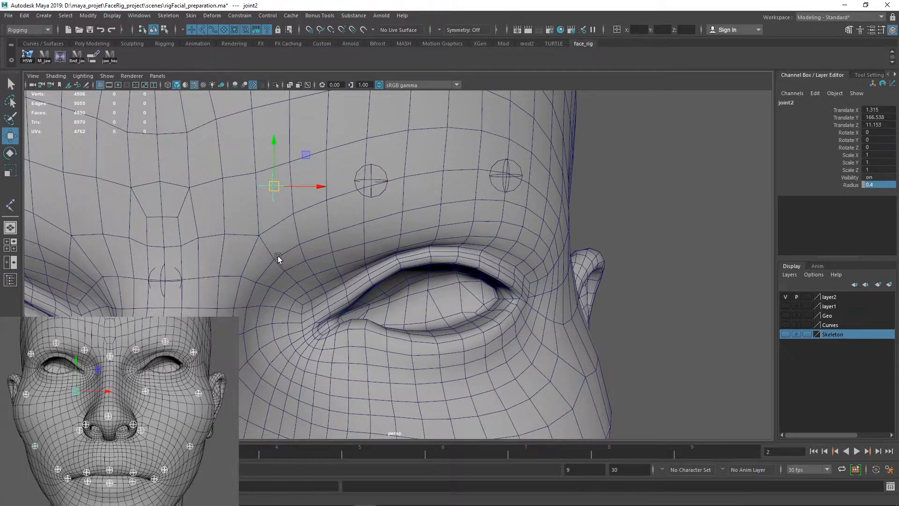
{"action": "key", "text": "v"}
{"action": "middle_click", "coordinate": [274, 260]}
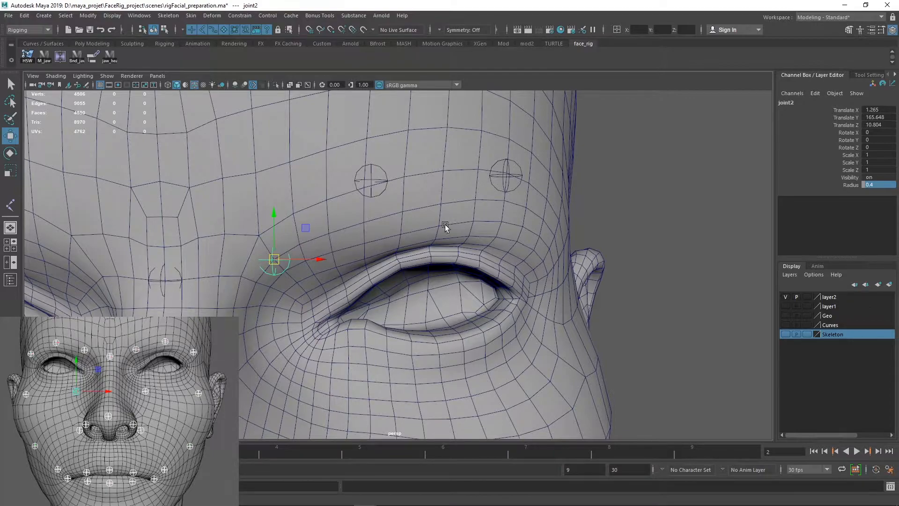
Step: Snap the middle and outer brow joints to mesh vertices on the eyebrow arch and its outer end
{"action": "left_click", "coordinate": [384, 190]}
{"action": "key", "text": "v"}
{"action": "middle_click", "coordinate": [405, 212]}
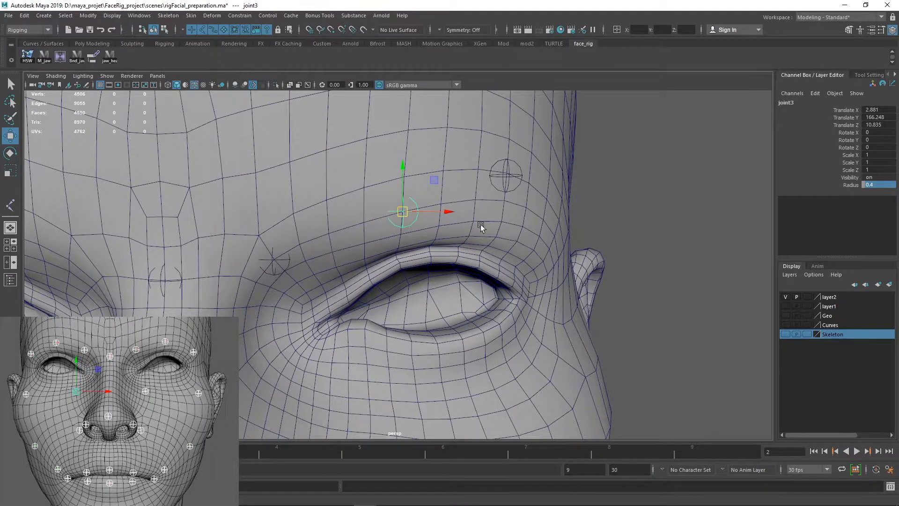
{"action": "left_click", "coordinate": [501, 174]}
{"action": "left_click_drag", "start_coordinate": [556, 236], "coordinate": [492, 253], "text": "alt"}
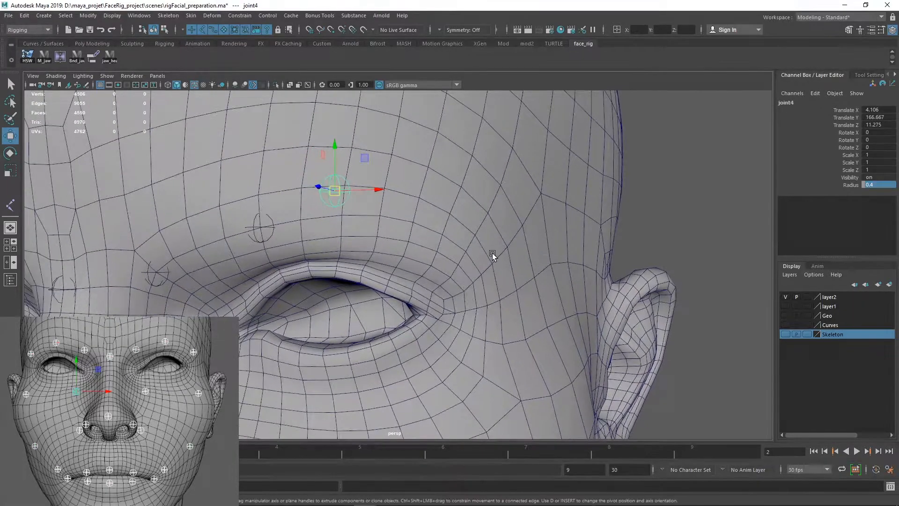
{"action": "key", "text": "v"}
{"action": "middle_click", "coordinate": [462, 253]}
Step: Select all four brow joints together and examine their placement on the face from several angles
{"action": "right_click_drag", "start_coordinate": [477, 253], "coordinate": [307, 247], "text": "alt"}
{"action": "left_click_drag", "start_coordinate": [307, 246], "coordinate": [350, 220], "text": "alt"}
{"action": "left_click_drag", "start_coordinate": [314, 289], "coordinate": [625, 216]}
{"action": "left_click_drag", "start_coordinate": [543, 281], "coordinate": [489, 302], "text": "alt"}
{"action": "right_click_drag", "start_coordinate": [489, 303], "coordinate": [618, 308], "text": "alt"}
{"action": "middle_click_drag", "start_coordinate": [539, 319], "coordinate": [590, 307], "text": "alt"}
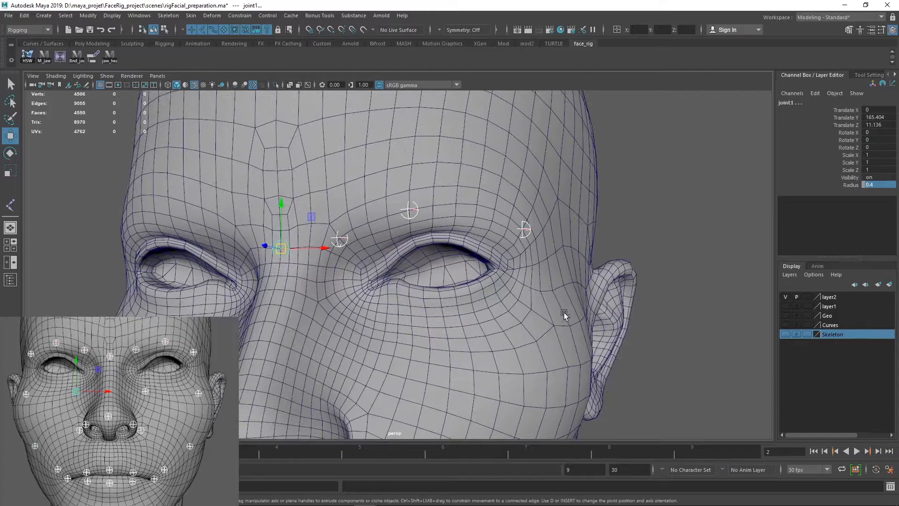
{"action": "right_click_drag", "start_coordinate": [564, 312], "coordinate": [617, 306], "text": "alt"}
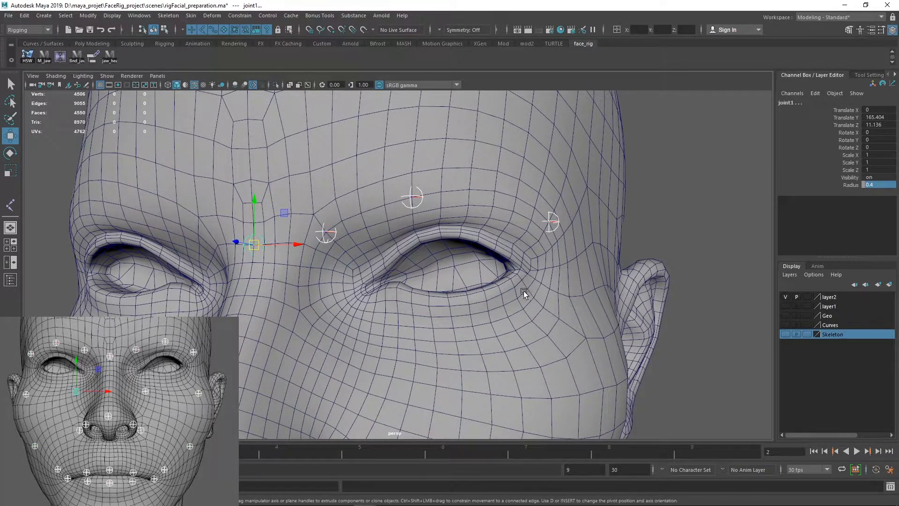
{"action": "right_click_drag", "start_coordinate": [518, 274], "coordinate": [407, 268], "text": "alt"}
{"action": "middle_click_drag", "start_coordinate": [428, 248], "coordinate": [449, 214], "text": "alt"}
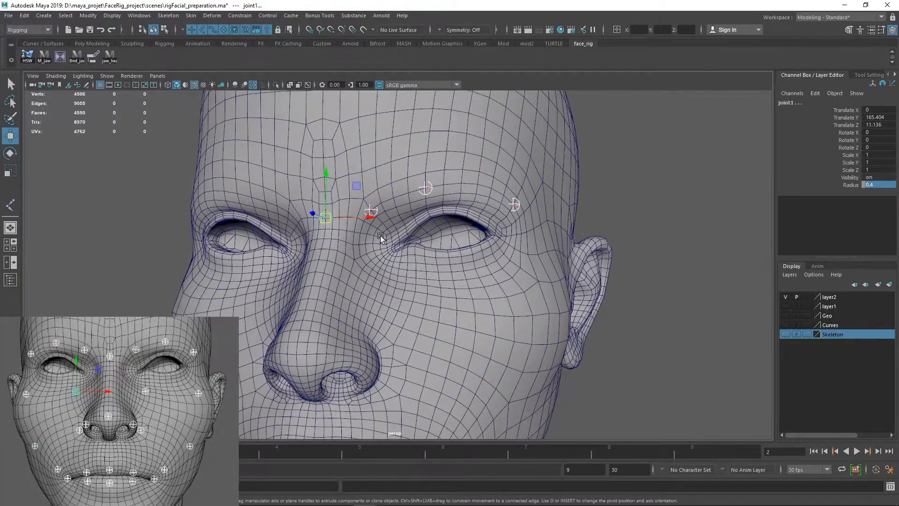
{"action": "left_click", "coordinate": [584, 225]}
Step: Duplicate the nose-bridge joint twice and snap one copy to the nose-tip vertex at X 0, Y 161.646, Z 13.661
{"action": "middle_click_drag", "start_coordinate": [543, 248], "coordinate": [544, 223], "text": "alt"}
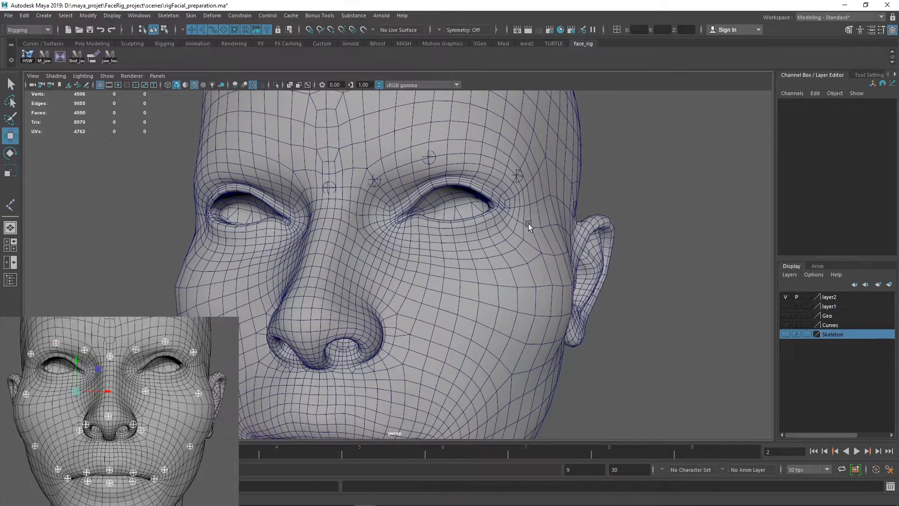
{"action": "right_click_drag", "start_coordinate": [572, 246], "coordinate": [575, 260], "text": "alt"}
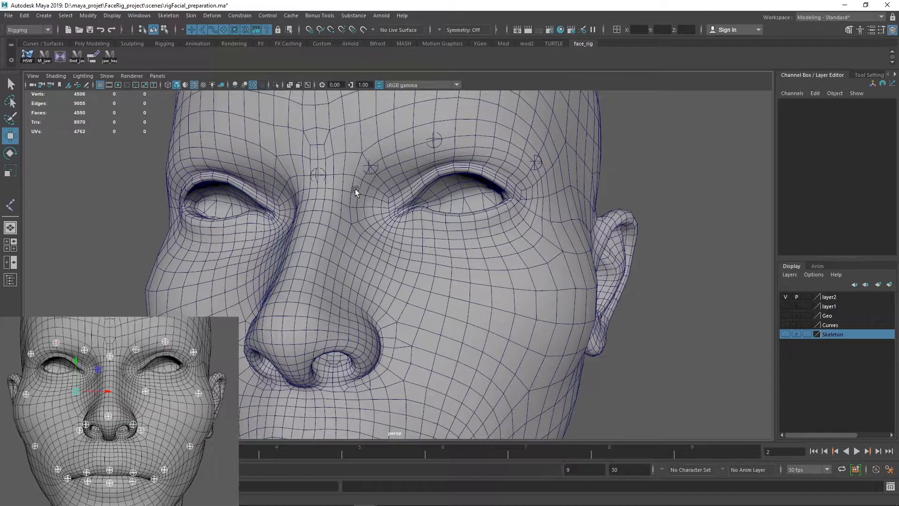
{"action": "left_click", "coordinate": [317, 175]}
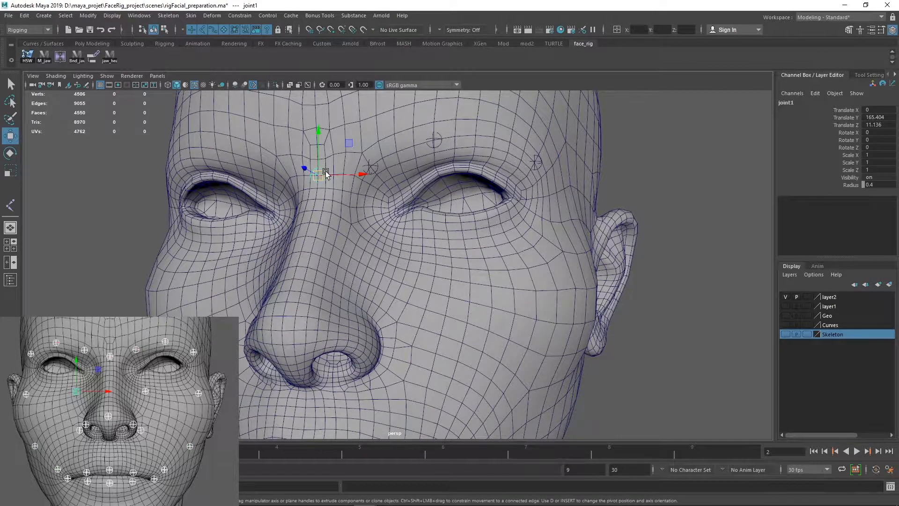
{"action": "mouse_move", "coordinate": [326, 173]}
{"action": "left_mouse_down", "text": "shift"}
{"action": "mouse_move", "coordinate": [314, 257]}
{"action": "mouse_move", "coordinate": [233, 264]}
{"action": "mouse_move", "coordinate": [287, 277]}
{"action": "left_mouse_up", "text": "shift"}
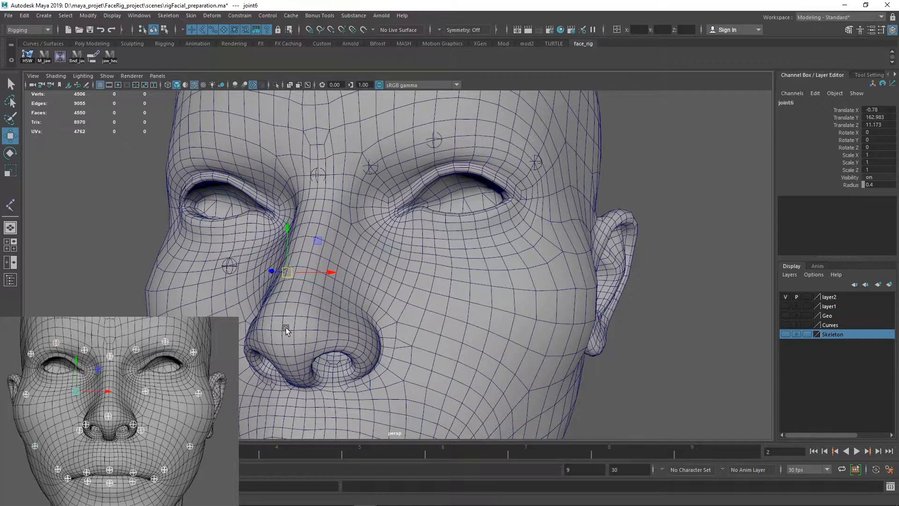
{"action": "key", "text": "v"}
{"action": "middle_click_drag", "start_coordinate": [282, 330], "coordinate": [285, 329]}
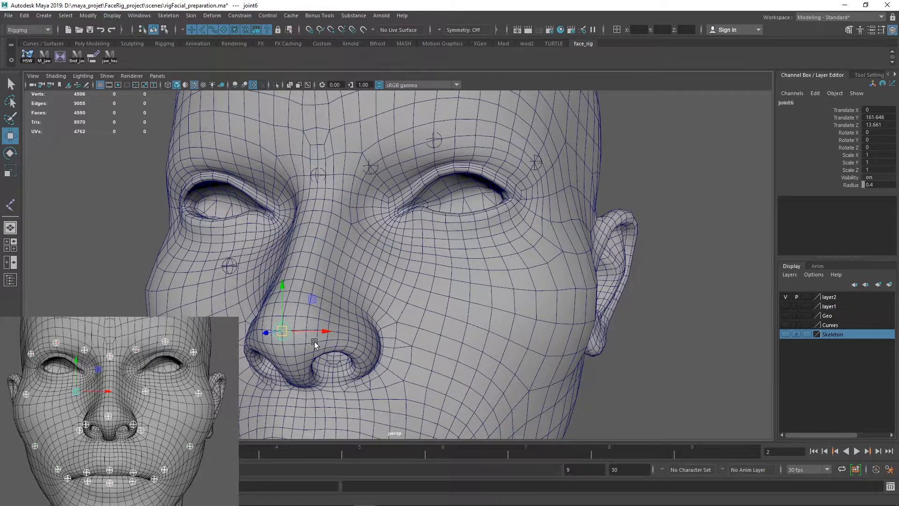
Step: Move the other copy to the character's left nostril wing and snap it to the vertex at X 1.453, Y 161.098, Z 12.258
{"action": "left_click", "coordinate": [230, 265]}
{"action": "left_click_drag", "start_coordinate": [233, 265], "coordinate": [377, 274]}
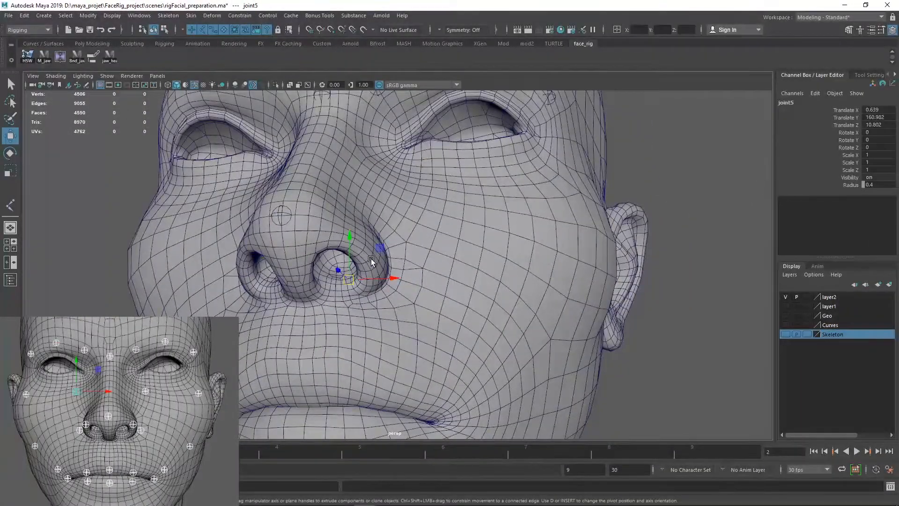
{"action": "key", "text": "v"}
{"action": "middle_click", "coordinate": [372, 257]}
Step: Examine the placement of the nostril and nose-tip joints on the mesh from below, the front and the side
{"action": "left_click_drag", "start_coordinate": [383, 312], "coordinate": [429, 355], "text": "alt"}
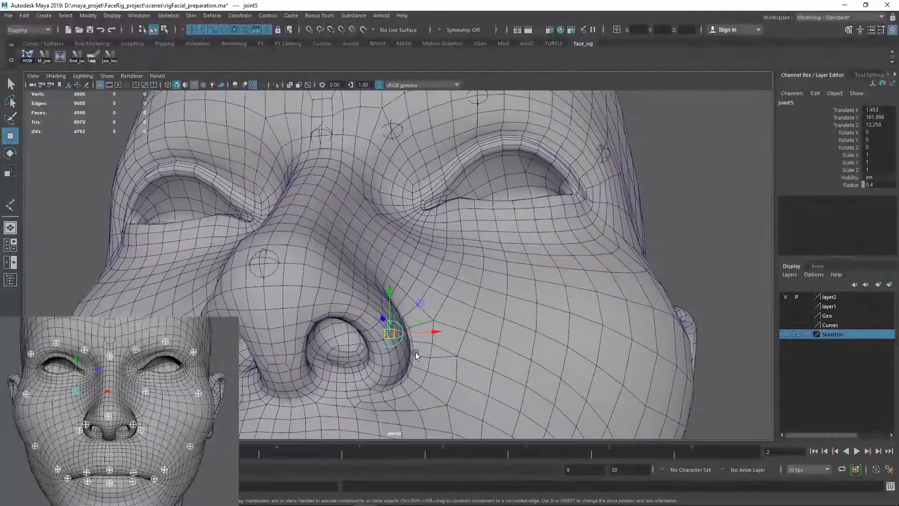
{"action": "right_click_drag", "start_coordinate": [429, 355], "coordinate": [484, 330], "text": "alt"}
{"action": "right_click_drag", "start_coordinate": [370, 284], "coordinate": [313, 288], "text": "alt"}
{"action": "left_click_drag", "start_coordinate": [313, 288], "coordinate": [256, 307], "text": "alt"}
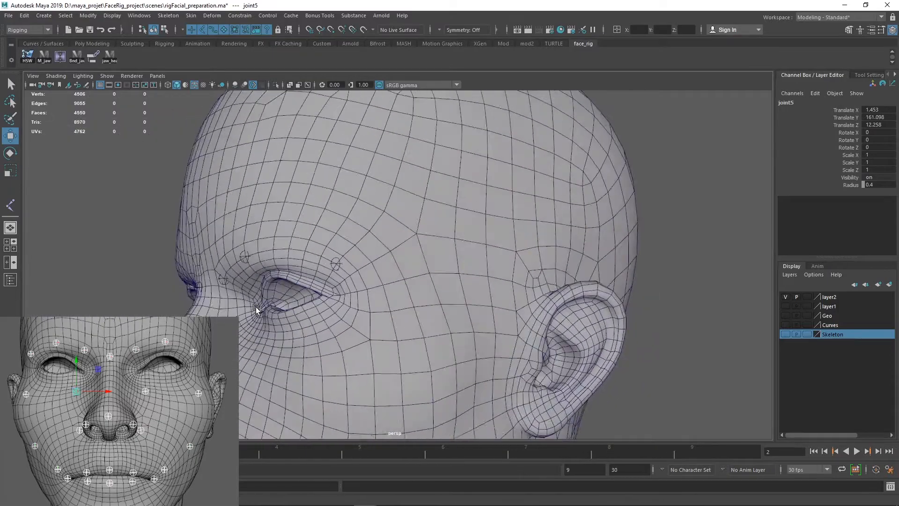
{"action": "middle_click_drag", "start_coordinate": [255, 307], "coordinate": [333, 274], "text": "alt"}
{"action": "left_click_drag", "start_coordinate": [334, 274], "coordinate": [286, 303], "text": "alt"}
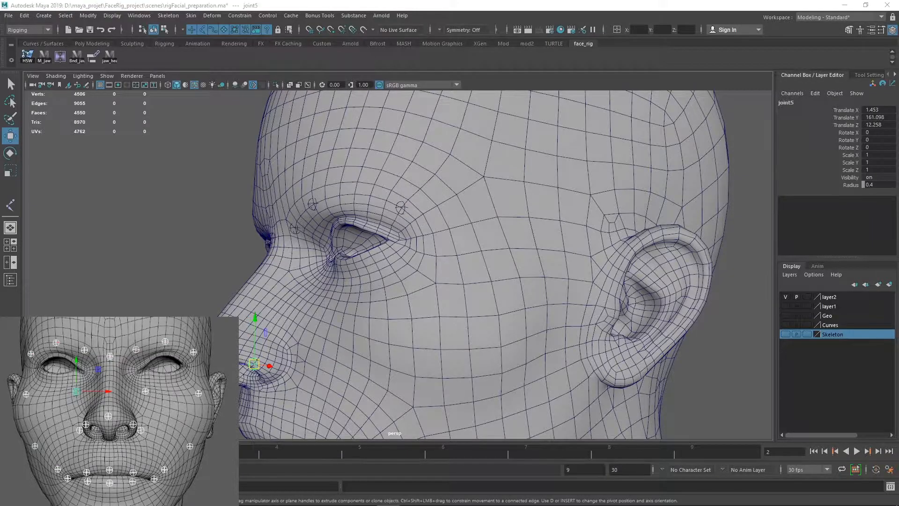
{"action": "left_click_drag", "start_coordinate": [306, 308], "coordinate": [390, 245], "text": "alt"}
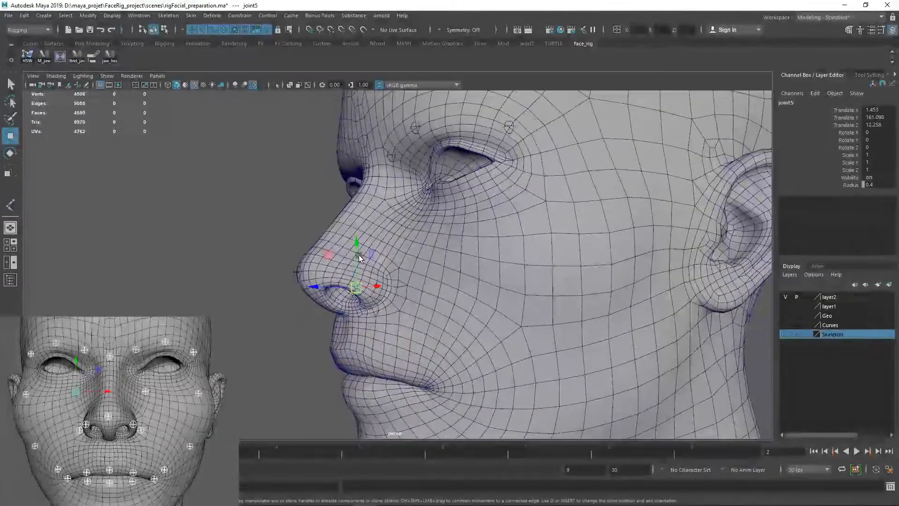
{"action": "right_click_drag", "start_coordinate": [359, 255], "coordinate": [426, 255], "text": "alt"}
{"action": "middle_click_drag", "start_coordinate": [426, 256], "coordinate": [439, 243], "text": "alt"}
Step: Try shifting the nose-tip joint slightly in the side view and undo the change
{"action": "mouse_move", "coordinate": [267, 265]}
{"action": "left_mouse_down"}
{"action": "mouse_move", "coordinate": [287, 254]}
{"action": "mouse_move", "coordinate": [252, 257]}
{"action": "mouse_move", "coordinate": [260, 257]}
{"action": "left_mouse_up"}
{"action": "key", "text": "ctrl+z"}
{"action": "left_click_drag", "start_coordinate": [338, 245], "coordinate": [454, 184], "text": "alt"}
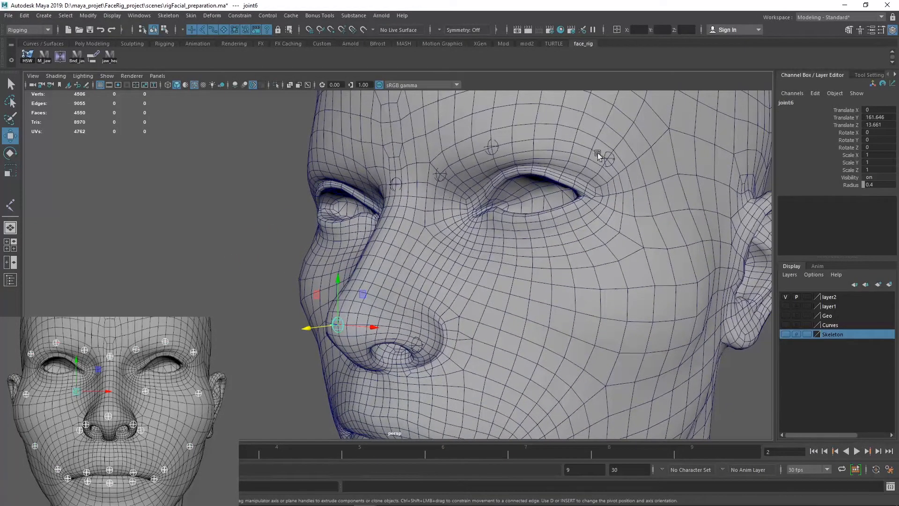
Step: Nudge the nostril-wing joint inward and slightly up, to about X 1.349, Y 161.105
{"action": "left_click", "coordinate": [397, 346]}
{"action": "left_click_drag", "start_coordinate": [435, 333], "coordinate": [407, 369], "text": "alt"}
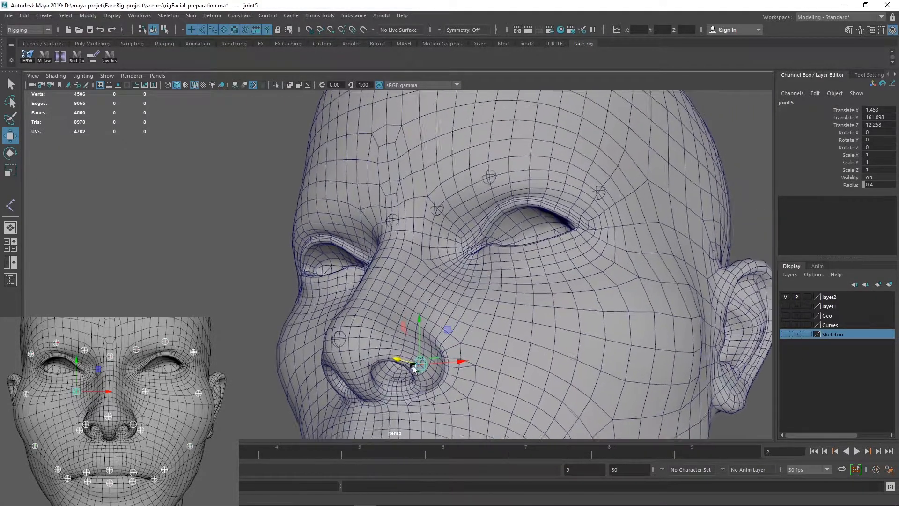
{"action": "right_click_drag", "start_coordinate": [406, 369], "coordinate": [512, 337], "text": "alt"}
{"action": "left_click_drag", "start_coordinate": [512, 337], "coordinate": [414, 284], "text": "alt"}
{"action": "right_click_drag", "start_coordinate": [414, 284], "coordinate": [522, 307], "text": "alt"}
{"action": "left_click_drag", "start_coordinate": [437, 239], "coordinate": [422, 241]}
{"action": "left_click_drag", "start_coordinate": [379, 204], "coordinate": [370, 310]}
{"action": "right_click_drag", "start_coordinate": [370, 310], "coordinate": [375, 281], "text": "alt"}
{"action": "mouse_move", "coordinate": [376, 281]}
{"action": "left_mouse_down", "text": "alt"}
{"action": "mouse_move", "coordinate": [493, 285]}
{"action": "mouse_move", "coordinate": [381, 258]}
{"action": "mouse_move", "coordinate": [390, 287]}
{"action": "left_mouse_up", "text": "alt"}
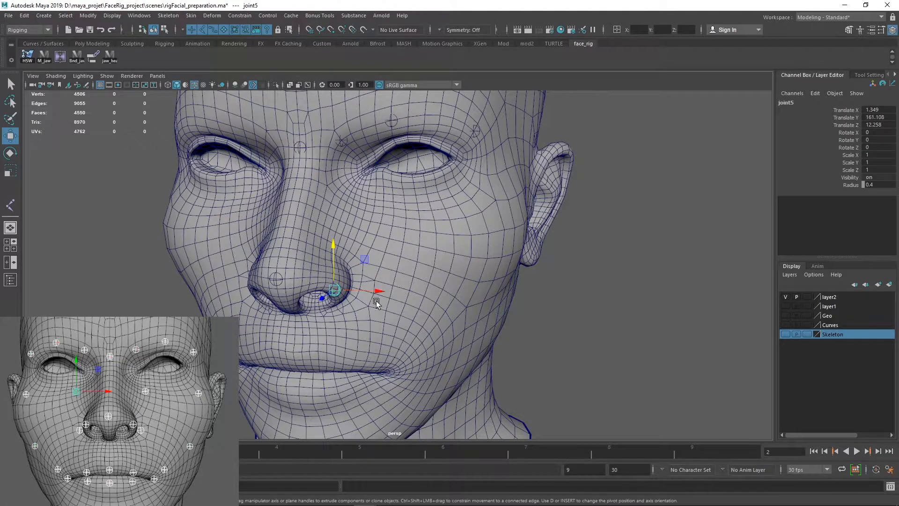
Step: Duplicate the nostril-wing joint and snap the copy to the cheek vertex just beside the nostril at X 1.866, Y 160.888, Z 11.015
{"action": "left_click_drag", "start_coordinate": [331, 291], "coordinate": [367, 287], "text": "shift"}
{"action": "right_click_drag", "start_coordinate": [367, 299], "coordinate": [574, 312], "text": "alt"}
{"action": "middle_click_drag", "start_coordinate": [431, 316], "coordinate": [470, 277], "text": "alt"}
{"action": "mouse_move", "coordinate": [375, 295]}
{"action": "right_mouse_down", "text": "alt"}
{"action": "mouse_move", "coordinate": [491, 288]}
{"action": "mouse_move", "coordinate": [371, 278]}
{"action": "right_mouse_up", "text": "alt"}
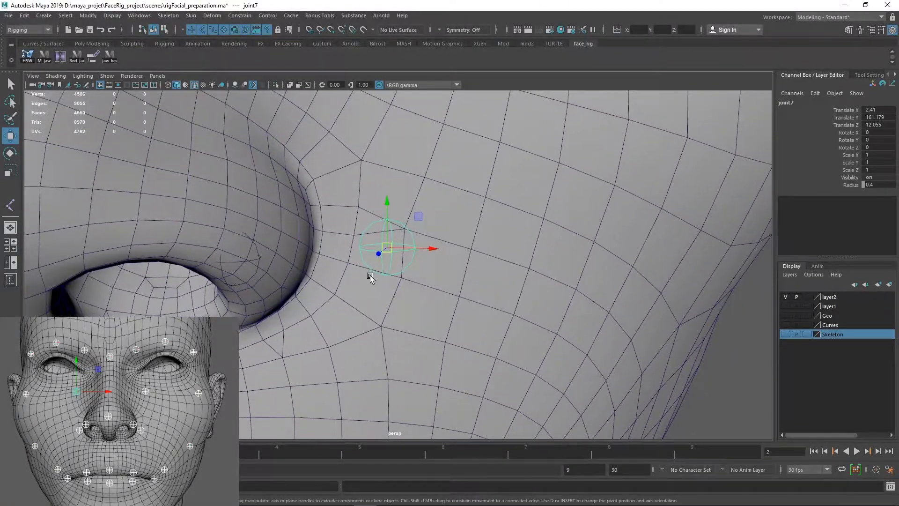
{"action": "key", "text": "v"}
{"action": "middle_click", "coordinate": [348, 261]}
{"action": "mouse_move", "coordinate": [388, 267]}
{"action": "right_mouse_down", "text": "alt"}
{"action": "mouse_move", "coordinate": [369, 276]}
{"action": "mouse_move", "coordinate": [383, 251]}
{"action": "right_mouse_up", "text": "alt"}
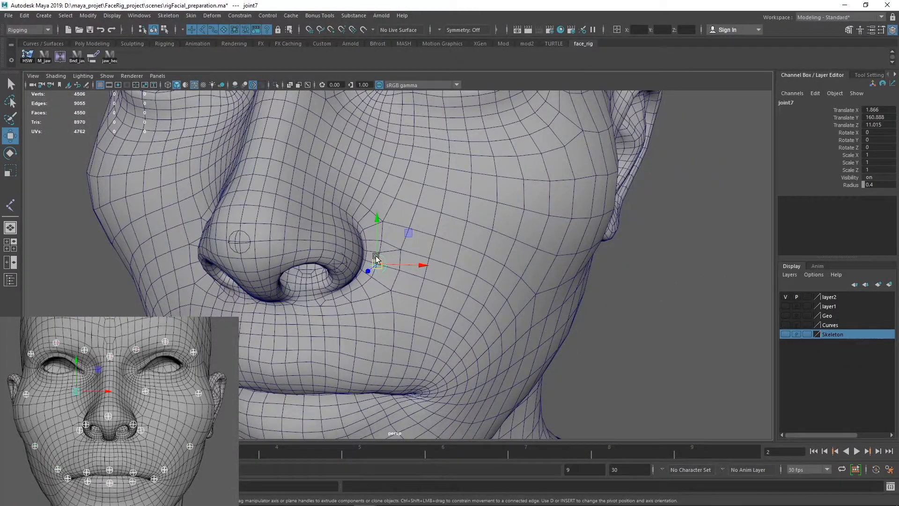
Step: Duplicate the joint beside the nostril three times, placing copies under the eye, on the outer cheek and on the lower cheek
{"action": "right_click_drag", "start_coordinate": [462, 286], "coordinate": [385, 274], "text": "alt"}
{"action": "middle_click_drag", "start_coordinate": [396, 275], "coordinate": [354, 313], "text": "alt"}
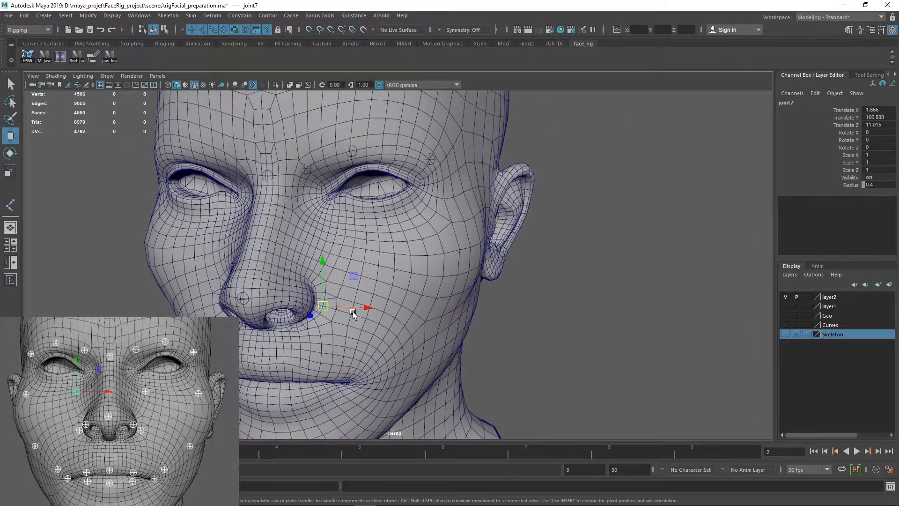
{"action": "mouse_move", "coordinate": [323, 306]}
{"action": "left_mouse_down", "text": "shift"}
{"action": "mouse_move", "coordinate": [329, 228]}
{"action": "mouse_move", "coordinate": [383, 233]}
{"action": "mouse_move", "coordinate": [407, 247]}
{"action": "mouse_move", "coordinate": [429, 316]}
{"action": "left_mouse_up", "text": "shift"}
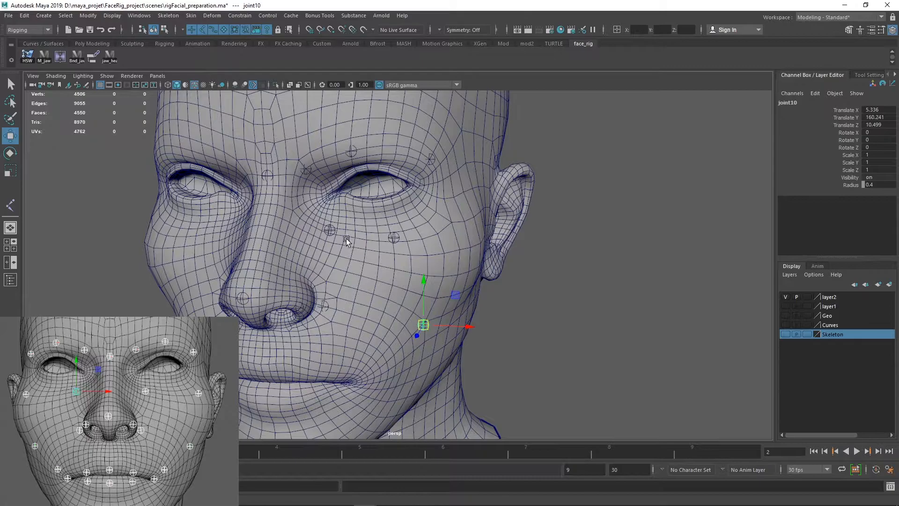
Step: Select the head mesh's edge loop running beneath the left eye to examine how it passes the under-eye and outer cheek joints
{"action": "left_click", "coordinate": [330, 229]}
{"action": "scroll", "coordinate": [400, 263], "scroll_direction": "up", "scroll_amount": 4}
{"action": "left_click_drag", "start_coordinate": [400, 263], "coordinate": [434, 242], "text": "alt"}
{"action": "scroll", "coordinate": [511, 287], "scroll_direction": "up", "scroll_amount": 4}
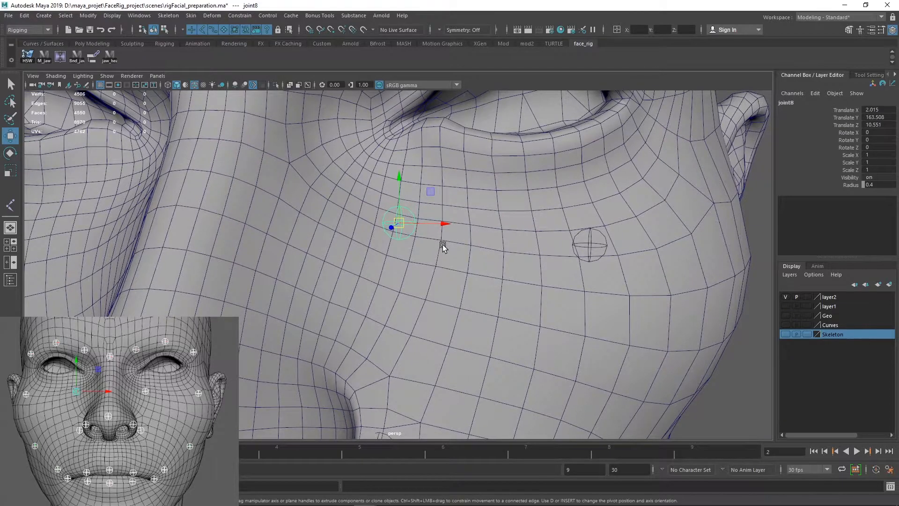
{"action": "left_click_drag", "start_coordinate": [482, 226], "coordinate": [440, 242], "text": "alt"}
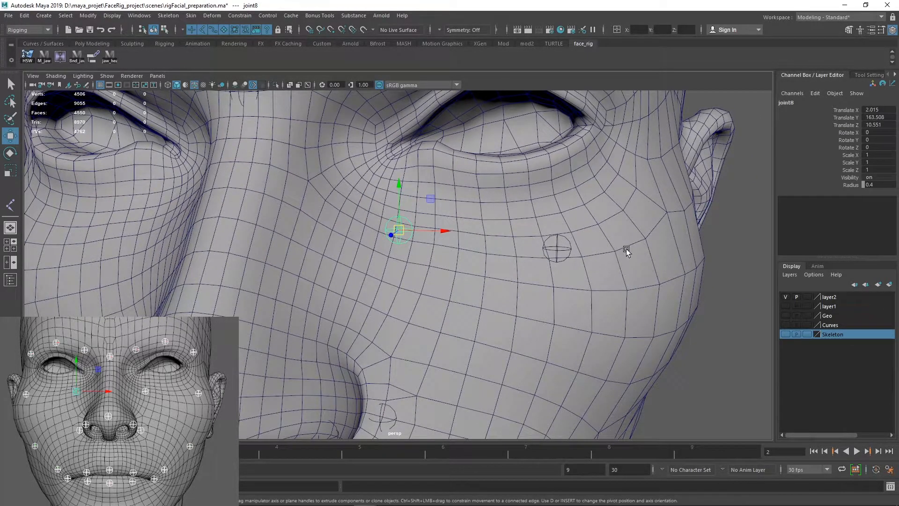
{"action": "left_click", "coordinate": [495, 251]}
{"action": "right_click_drag", "start_coordinate": [477, 251], "coordinate": [477, 214]}
{"action": "left_click", "coordinate": [449, 248]}
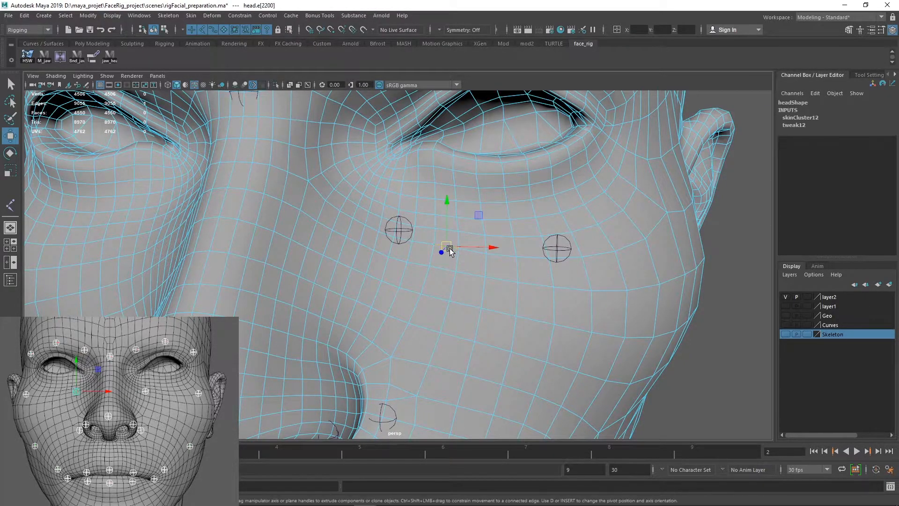
{"action": "double_click", "coordinate": [450, 249]}
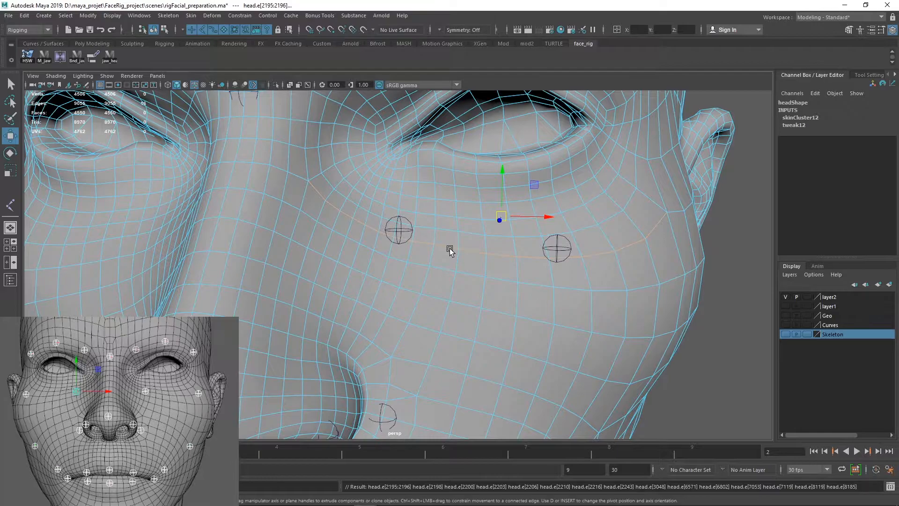
Step: Set the display type of layer2 to Reference, clear the edge selection and return the head to object mode
{"action": "left_click", "coordinate": [807, 297]}
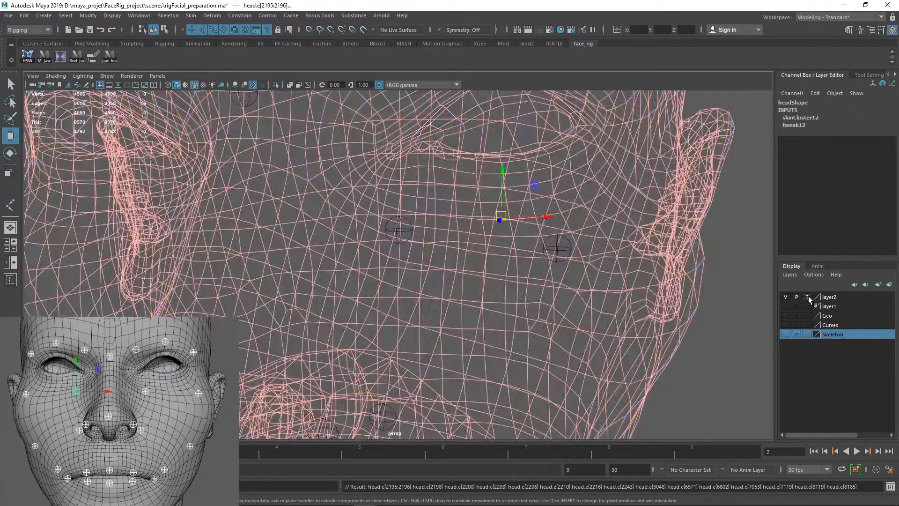
{"action": "left_click", "coordinate": [807, 297]}
{"action": "left_click", "coordinate": [724, 369]}
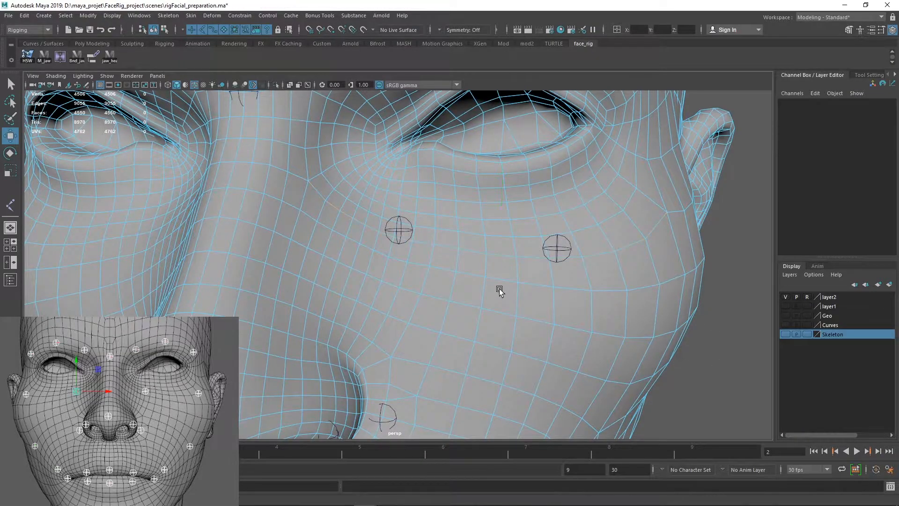
{"action": "right_click_drag", "start_coordinate": [646, 237], "coordinate": [728, 226]}
Step: Snap the outer cheek joint to the vertex at X 5.621, Y 163.266 and the under-eye joint to the one at X 2.169, Y 163.318
{"action": "left_click", "coordinate": [403, 239]}
{"action": "left_click_drag", "start_coordinate": [492, 282], "coordinate": [494, 207], "text": "alt"}
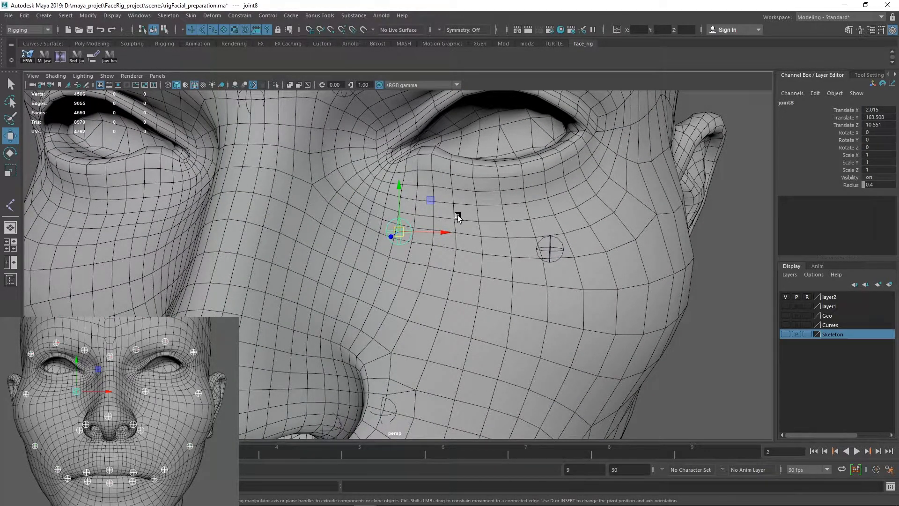
{"action": "left_click", "coordinate": [561, 244]}
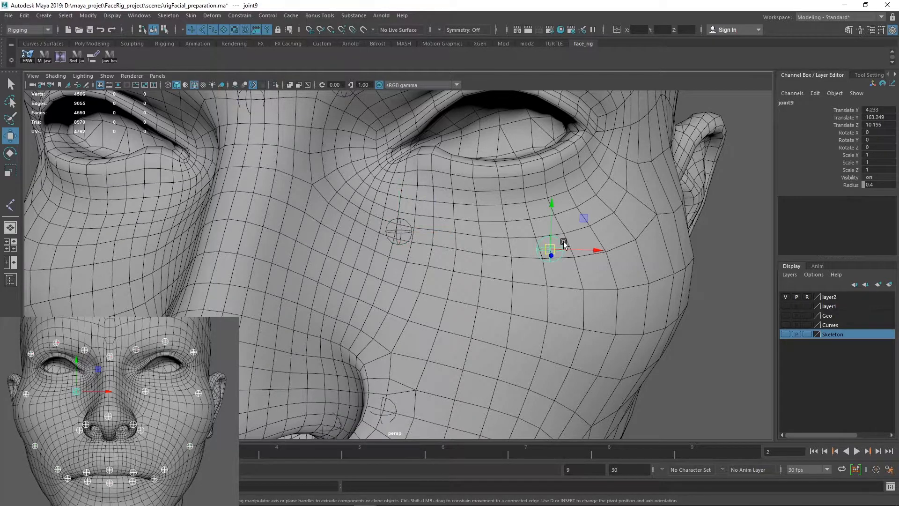
{"action": "key", "text": "v"}
{"action": "middle_click", "coordinate": [636, 241]}
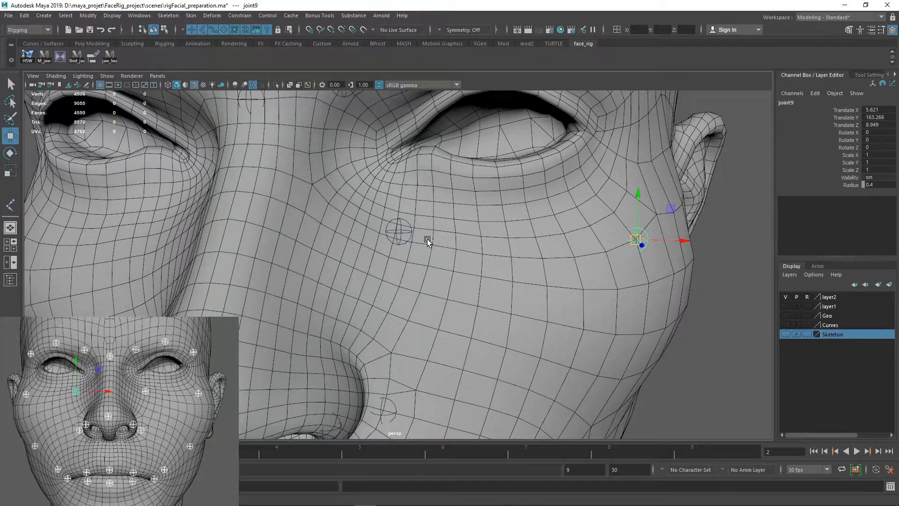
{"action": "left_click", "coordinate": [395, 233]}
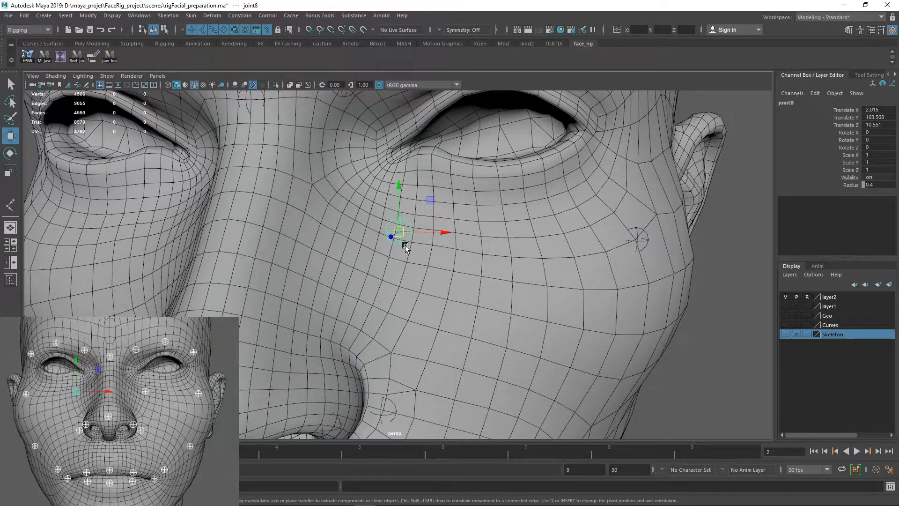
{"action": "middle_click_drag", "start_coordinate": [418, 240], "coordinate": [415, 243]}
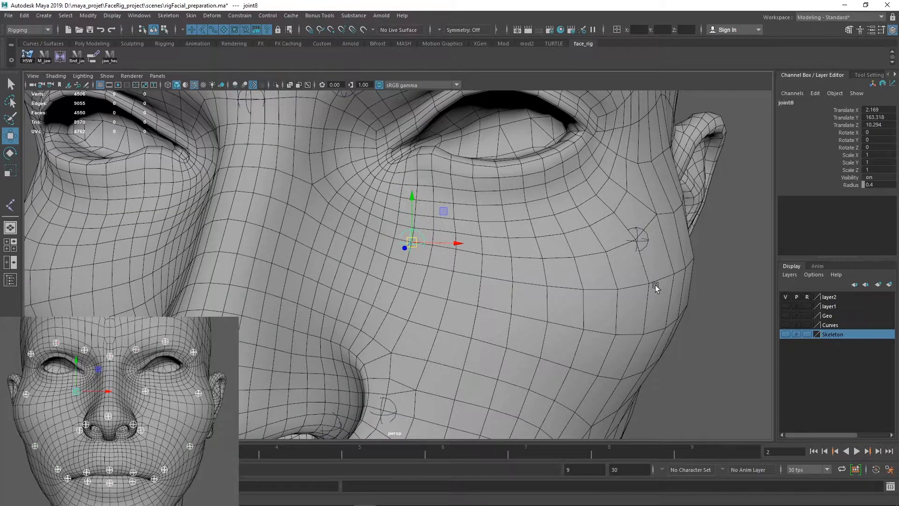
Step: Snap the lower cheek joint to the mesh vertex at X 5.111, Y 159.848, Z 8.444
{"action": "scroll", "coordinate": [655, 285], "scroll_direction": "down", "scroll_amount": 5}
{"action": "left_click_drag", "start_coordinate": [617, 280], "coordinate": [377, 251], "text": "alt"}
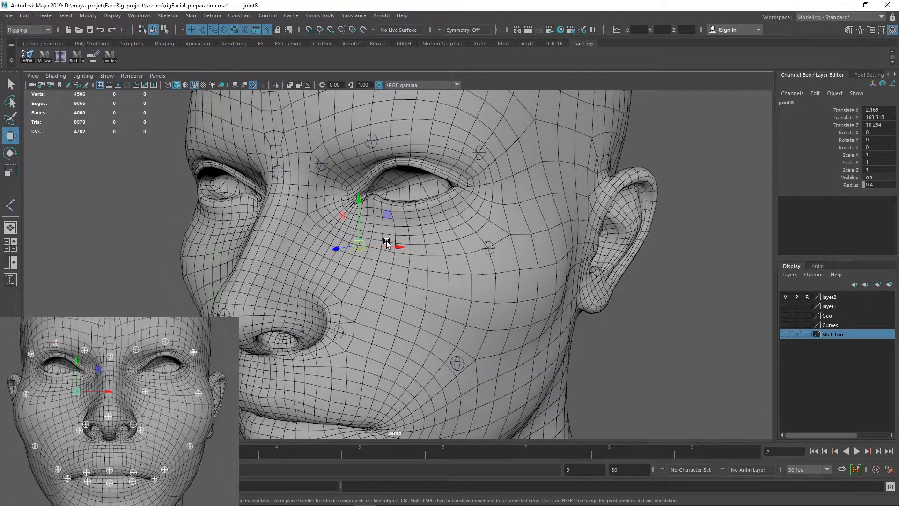
{"action": "left_click_drag", "start_coordinate": [508, 270], "coordinate": [519, 291], "text": "alt"}
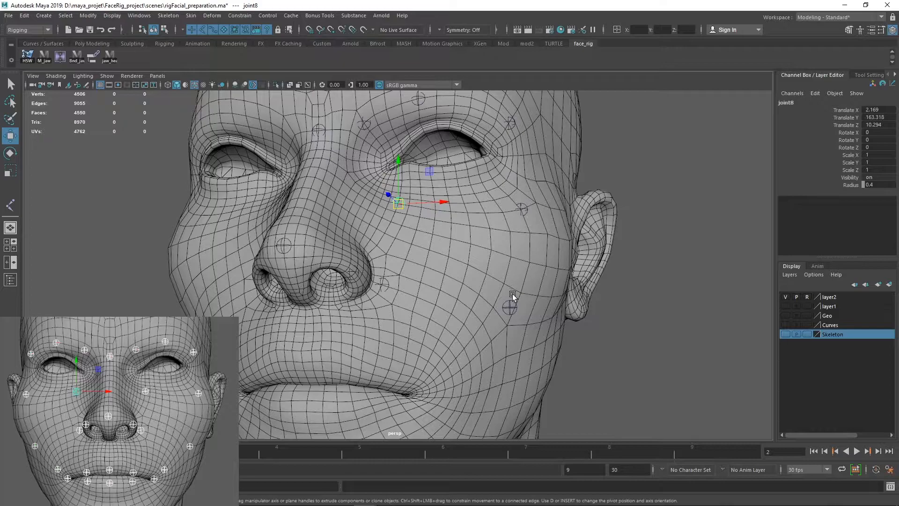
{"action": "left_click", "coordinate": [508, 307]}
{"action": "key", "text": "v"}
{"action": "mouse_move", "coordinate": [510, 328]}
{"action": "middle_mouse_down"}
{"action": "mouse_move", "coordinate": [498, 321]}
{"action": "mouse_move", "coordinate": [512, 325]}
{"action": "middle_mouse_up"}
{"action": "key", "text": "v"}
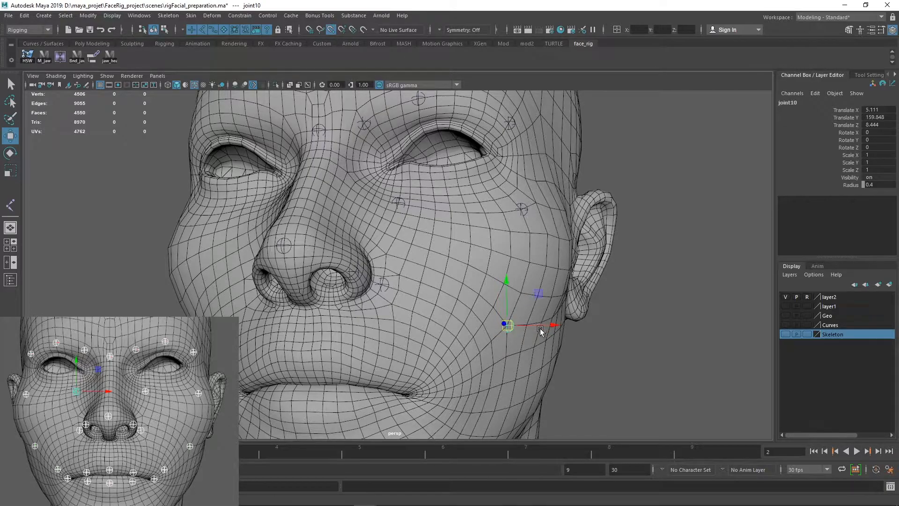
Step: Examine the lower cheek joint's placement from the side and front, and inspect the mesh around the mouth
{"action": "left_click", "coordinate": [657, 342]}
{"action": "left_click_drag", "start_coordinate": [596, 351], "coordinate": [479, 383], "text": "alt"}
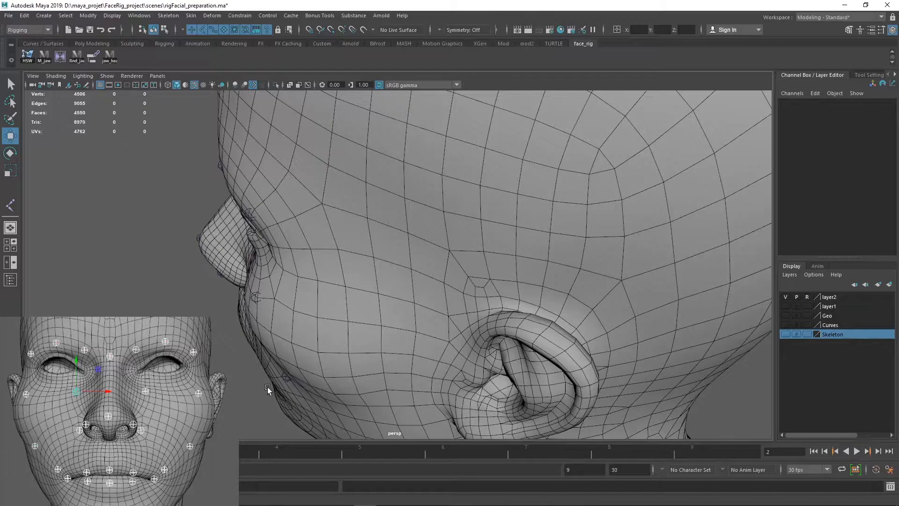
{"action": "left_click", "coordinate": [286, 375]}
{"action": "left_click_drag", "start_coordinate": [263, 384], "coordinate": [242, 397], "text": "alt"}
{"action": "left_click_drag", "start_coordinate": [298, 396], "coordinate": [442, 343], "text": "alt"}
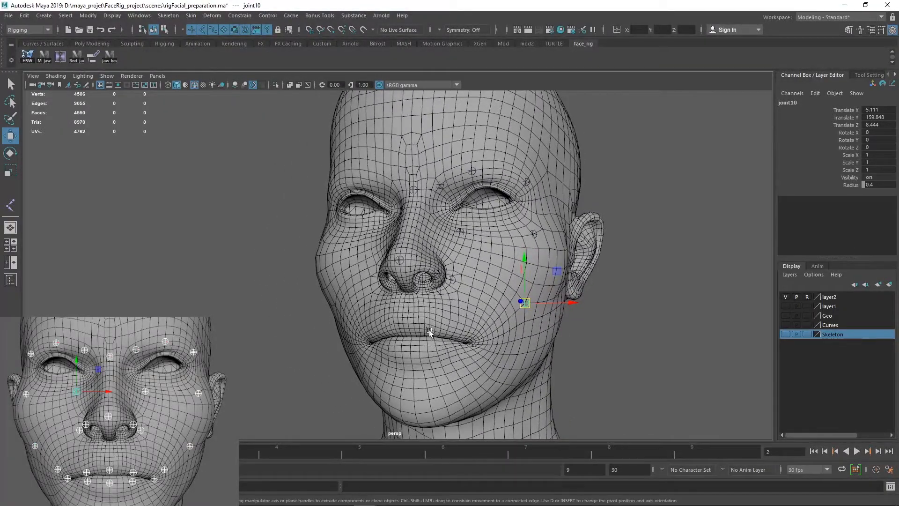
{"action": "right_click_drag", "start_coordinate": [470, 331], "coordinate": [547, 350], "text": "alt"}
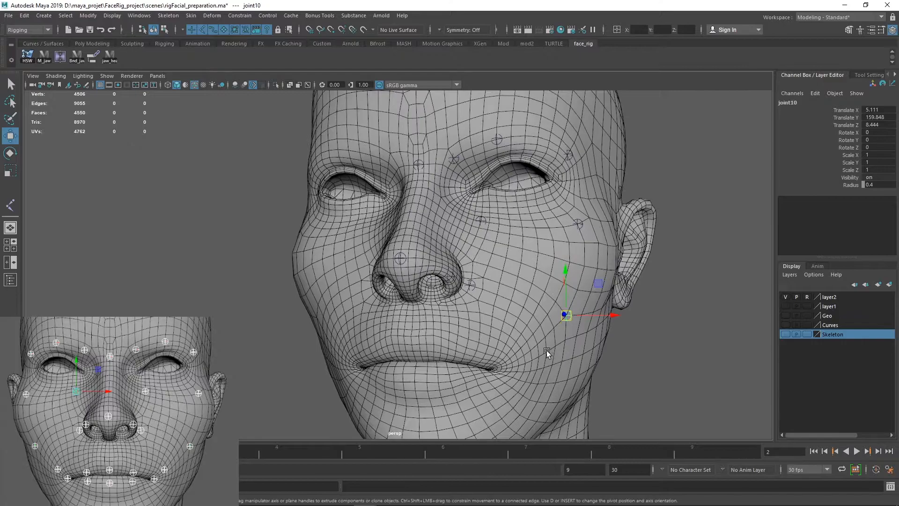
{"action": "middle_click_drag", "start_coordinate": [547, 350], "coordinate": [509, 259], "text": "alt"}
{"action": "right_click_drag", "start_coordinate": [421, 281], "coordinate": [470, 274], "text": "alt"}
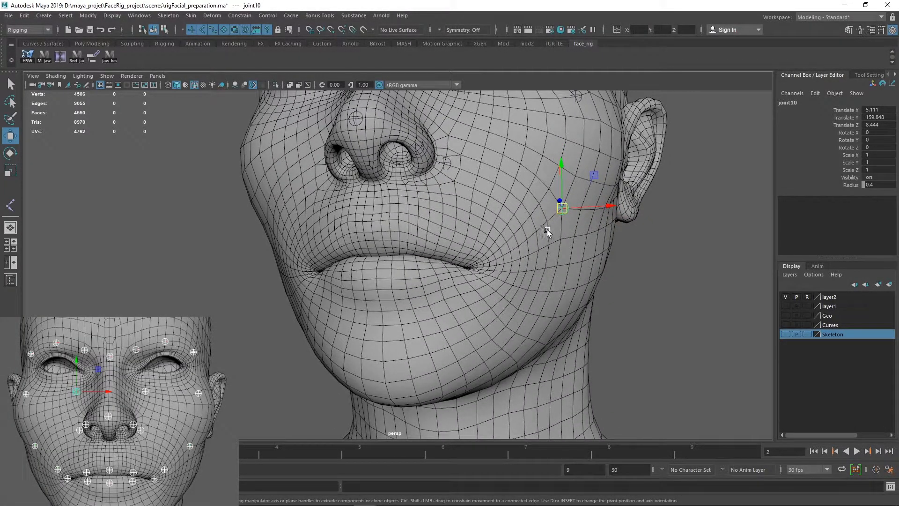
Step: Duplicate the lower cheek joint toward the mouth corner and snap the copy to the vertex at X 3.624, Y 158.364, Z 9.79
{"action": "right_click_drag", "start_coordinate": [544, 230], "coordinate": [608, 198], "text": "alt"}
{"action": "mouse_move", "coordinate": [609, 192]}
{"action": "left_mouse_down", "text": "shift"}
{"action": "mouse_move", "coordinate": [642, 197]}
{"action": "mouse_move", "coordinate": [510, 262]}
{"action": "left_mouse_up", "text": "shift"}
{"action": "right_click_drag", "start_coordinate": [457, 291], "coordinate": [511, 310], "text": "alt"}
{"action": "middle_click_drag", "start_coordinate": [511, 310], "coordinate": [444, 303], "text": "alt"}
{"action": "right_click_drag", "start_coordinate": [443, 305], "coordinate": [462, 300], "text": "alt"}
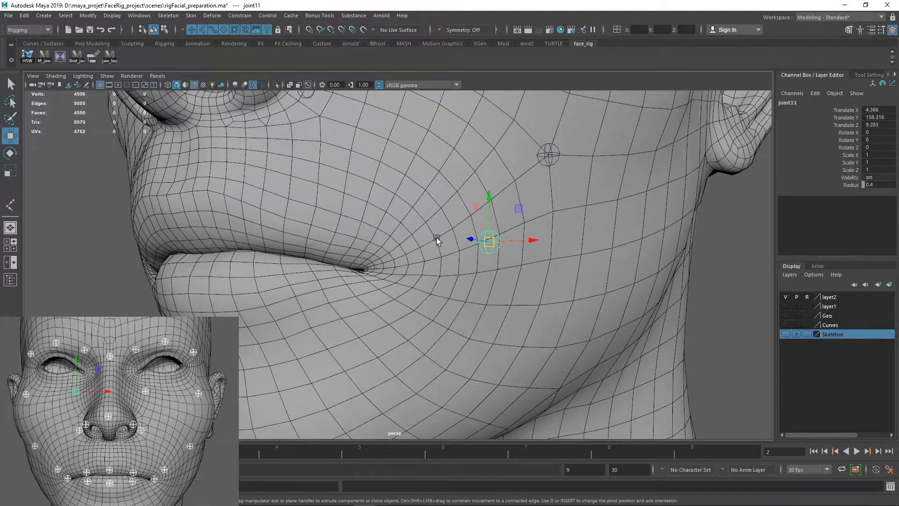
{"action": "middle_click_drag", "start_coordinate": [434, 238], "coordinate": [436, 242]}
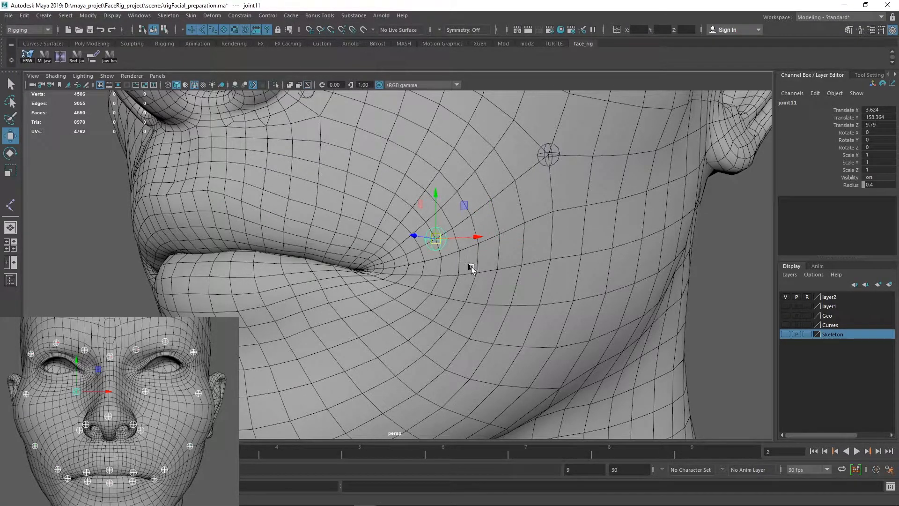
Step: Snap the new joint beside the mouth corner to the higher neighbouring vertex at X 3.532, Y 158.631, Z 9.959
{"action": "scroll", "coordinate": [465, 260], "scroll_direction": "down", "scroll_amount": 3}
{"action": "left_click_drag", "start_coordinate": [465, 248], "coordinate": [484, 242], "text": "alt"}
{"action": "right_click_drag", "start_coordinate": [483, 245], "coordinate": [594, 305], "text": "alt"}
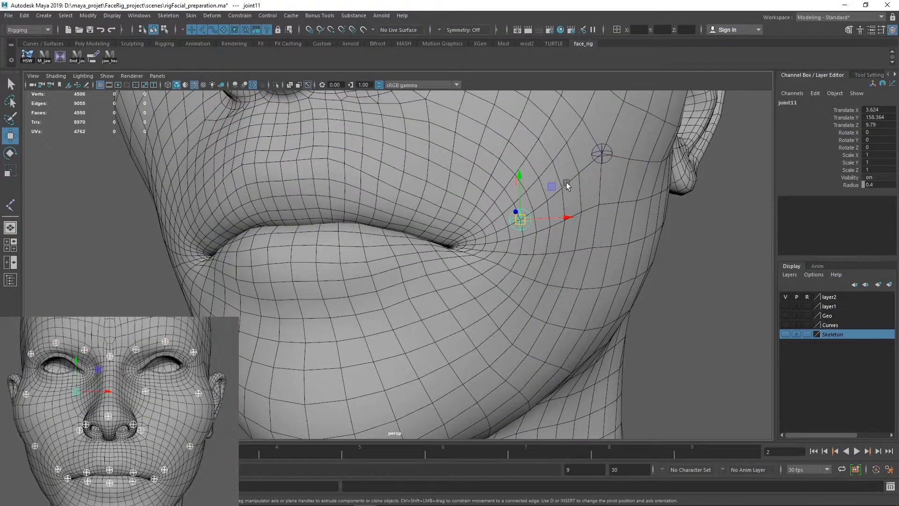
{"action": "left_click_drag", "start_coordinate": [564, 215], "coordinate": [470, 245], "text": "alt"}
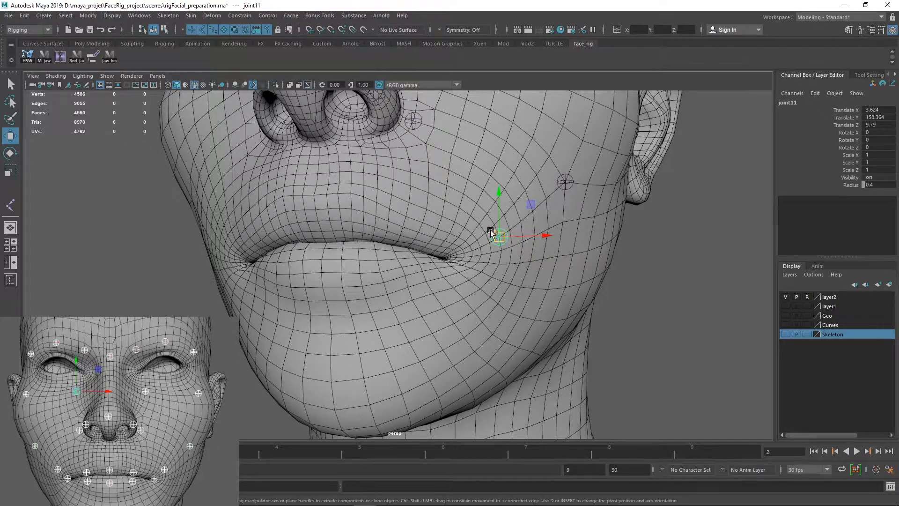
{"action": "right_click_drag", "start_coordinate": [485, 247], "coordinate": [613, 241], "text": "alt"}
{"action": "right_click_drag", "start_coordinate": [487, 266], "coordinate": [578, 262], "text": "alt"}
{"action": "middle_click_drag", "start_coordinate": [568, 263], "coordinate": [477, 305], "text": "alt"}
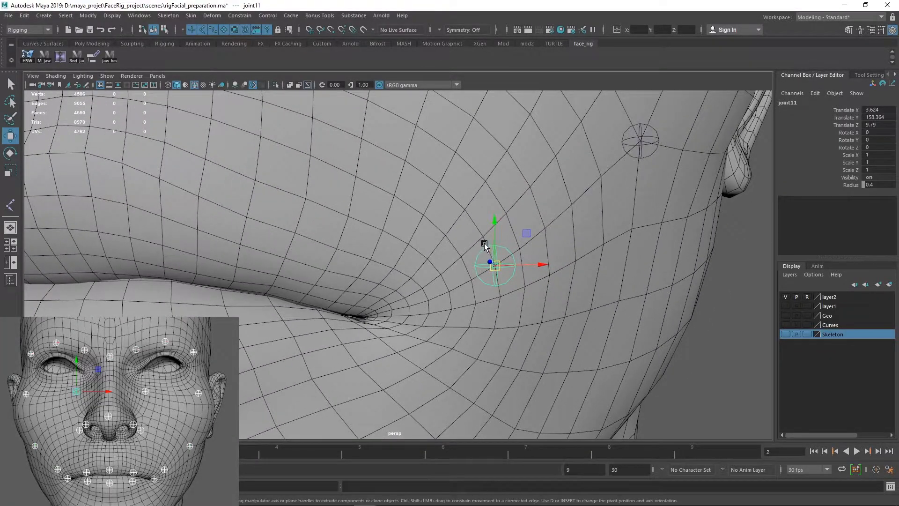
{"action": "key", "text": "v"}
{"action": "middle_click_drag", "start_coordinate": [478, 231], "coordinate": [482, 238]}
{"action": "right_click_drag", "start_coordinate": [535, 266], "coordinate": [328, 226], "text": "alt"}
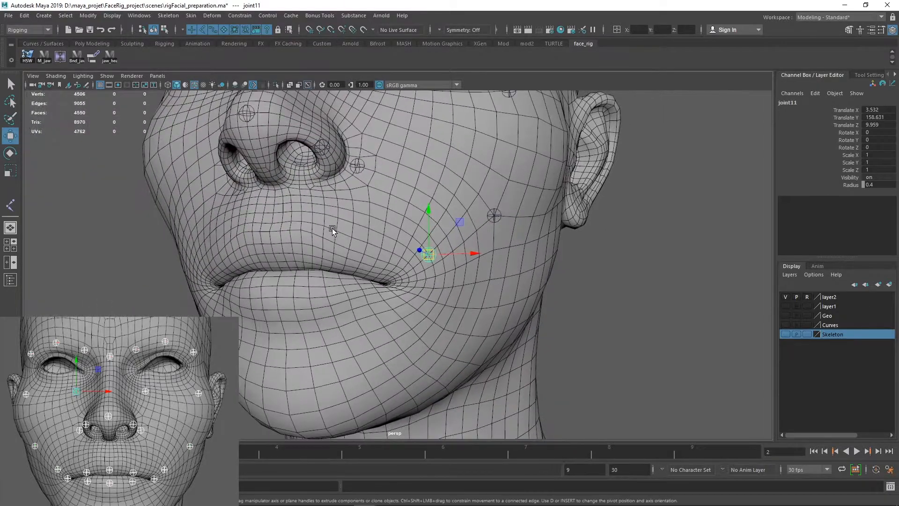
Step: Duplicate the mouth-side joint to the upper and lower lip centres, both lips' side midpoints, just above the mouth corner and the mouth corner itself
{"action": "left_click_drag", "start_coordinate": [328, 225], "coordinate": [405, 251], "text": "alt"}
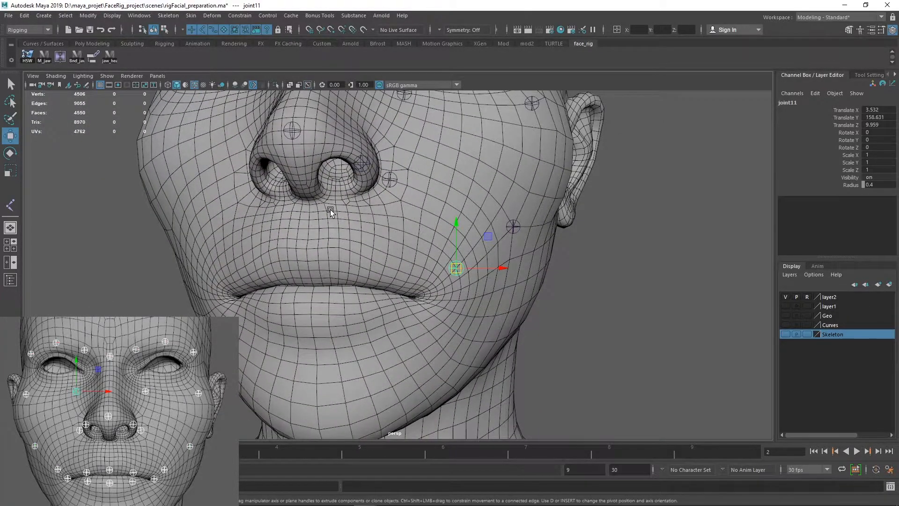
{"action": "left_click_drag", "start_coordinate": [335, 210], "coordinate": [400, 296], "text": "alt"}
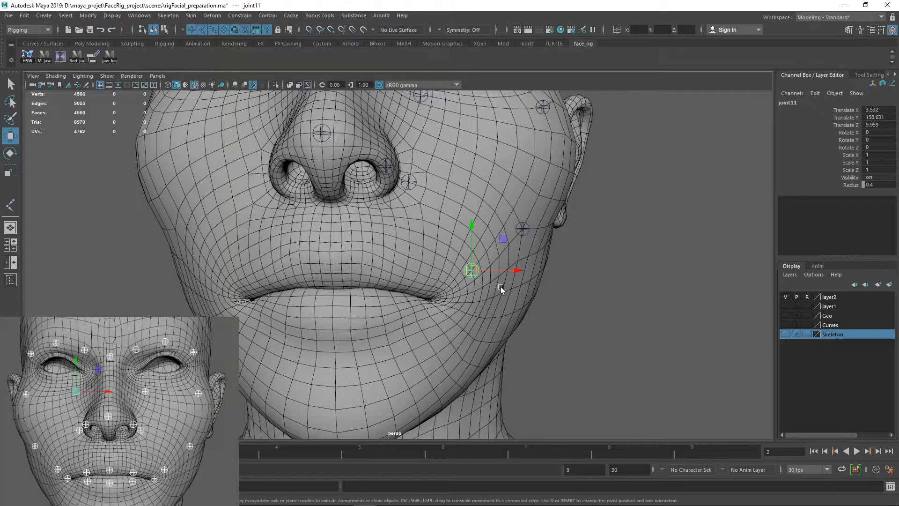
{"action": "left_click_drag", "start_coordinate": [457, 299], "coordinate": [553, 298], "text": "alt"}
{"action": "right_click_drag", "start_coordinate": [482, 296], "coordinate": [328, 281], "text": "alt"}
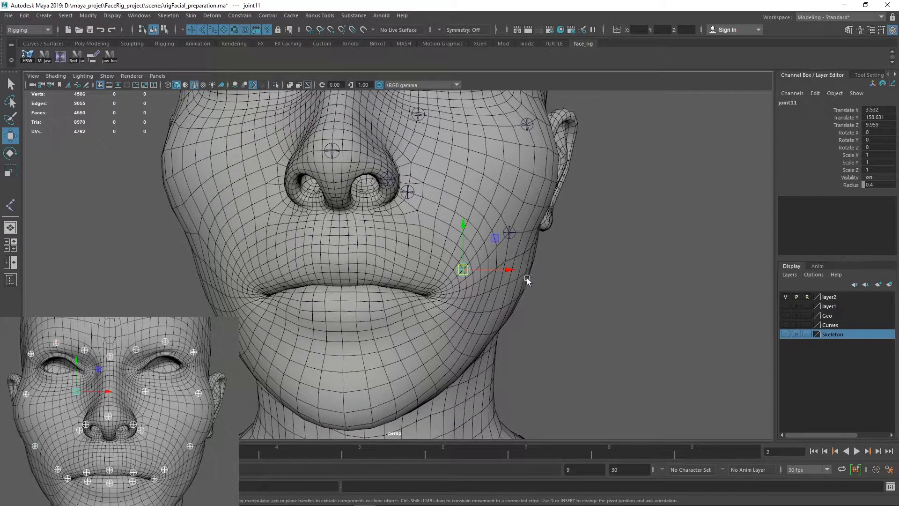
{"action": "left_click_drag", "start_coordinate": [511, 267], "coordinate": [384, 271], "text": "shift"}
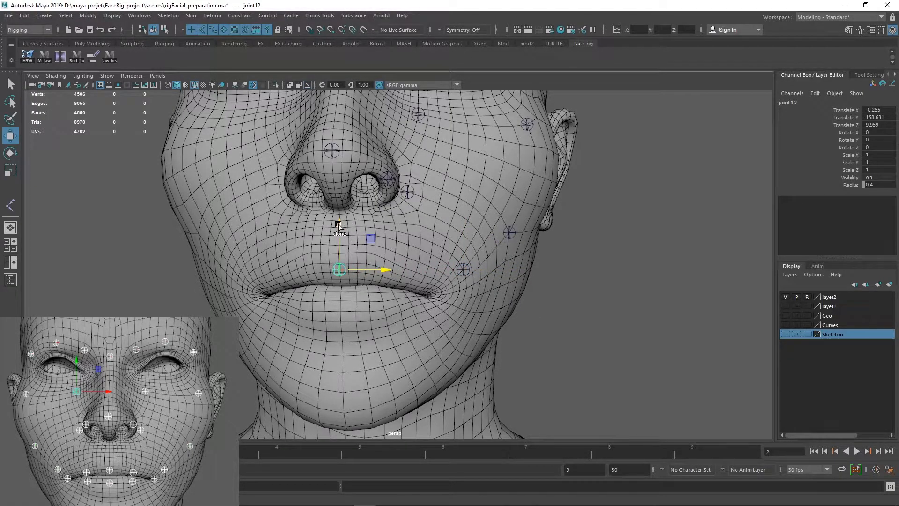
{"action": "left_click_drag", "start_coordinate": [338, 226], "coordinate": [330, 262], "text": "shift"}
{"action": "left_click_drag", "start_coordinate": [376, 302], "coordinate": [431, 308], "text": "shift"}
{"action": "left_click_drag", "start_coordinate": [387, 261], "coordinate": [389, 220], "text": "shift"}
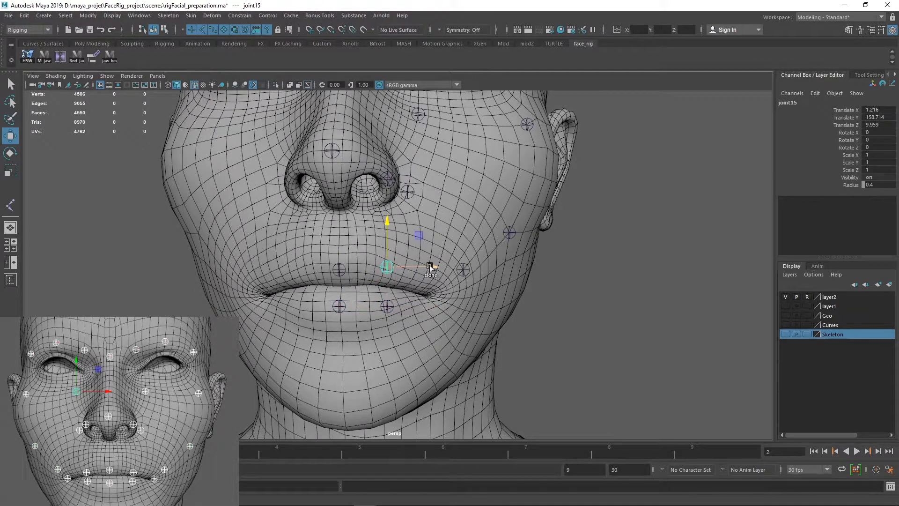
{"action": "mouse_move", "coordinate": [434, 267]}
{"action": "left_mouse_down", "text": "shift"}
{"action": "mouse_move", "coordinate": [478, 266]}
{"action": "mouse_move", "coordinate": [440, 297]}
{"action": "left_mouse_up", "text": "shift"}
{"action": "left_click", "coordinate": [470, 279]}
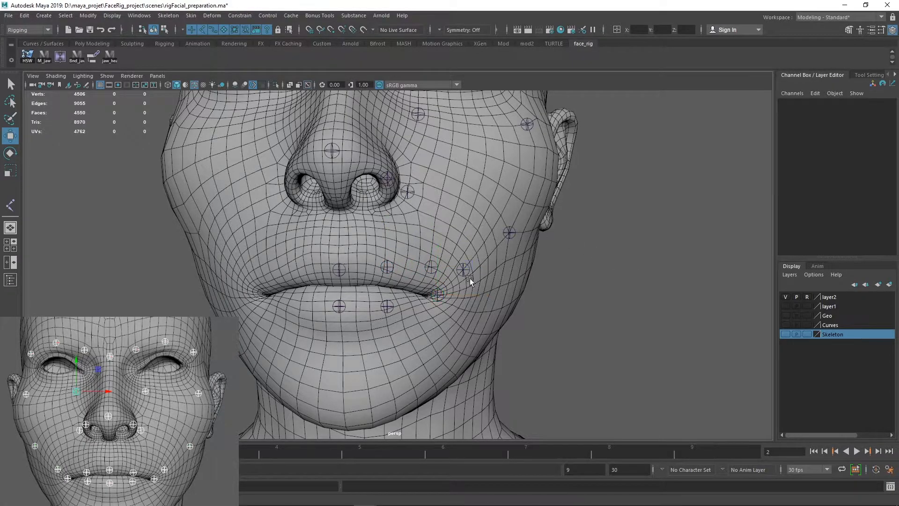
Step: Delete the extra joint above the mouth corner, between the upper side-lip joint and the mouth-side joint
{"action": "left_click", "coordinate": [429, 266]}
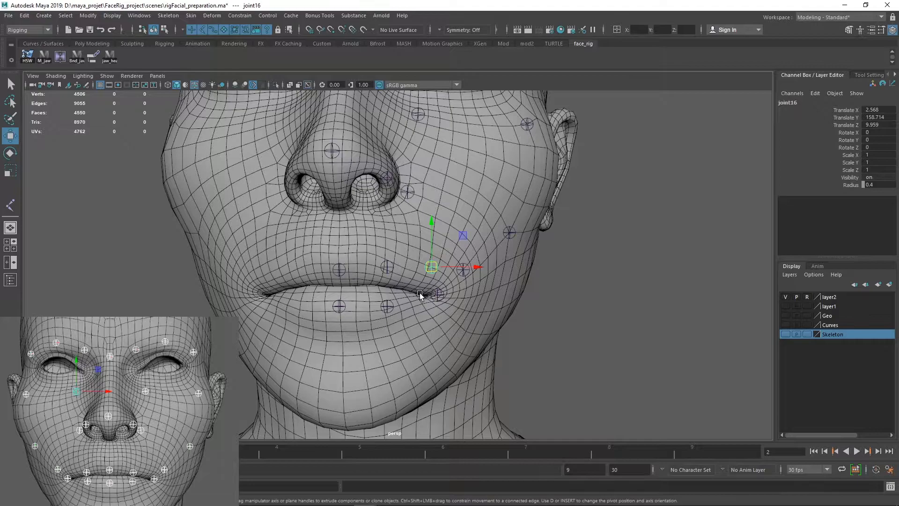
{"action": "left_click", "coordinate": [436, 280]}
{"action": "left_click_drag", "start_coordinate": [304, 330], "coordinate": [437, 254]}
{"action": "left_click", "coordinate": [431, 325]}
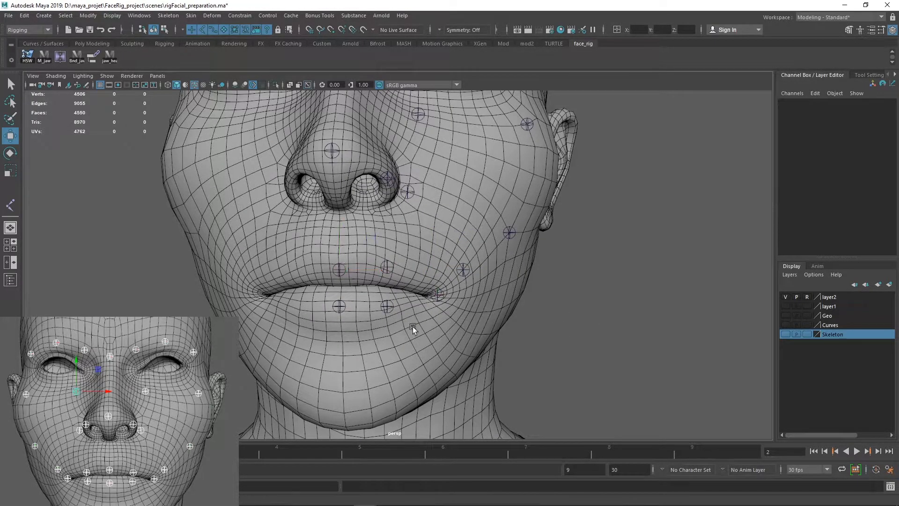
Step: Snap the upper-lip centre joint and the lower-lip centre joint to the midline vertices of their lips
{"action": "scroll", "coordinate": [378, 311], "scroll_direction": "up", "scroll_amount": 5}
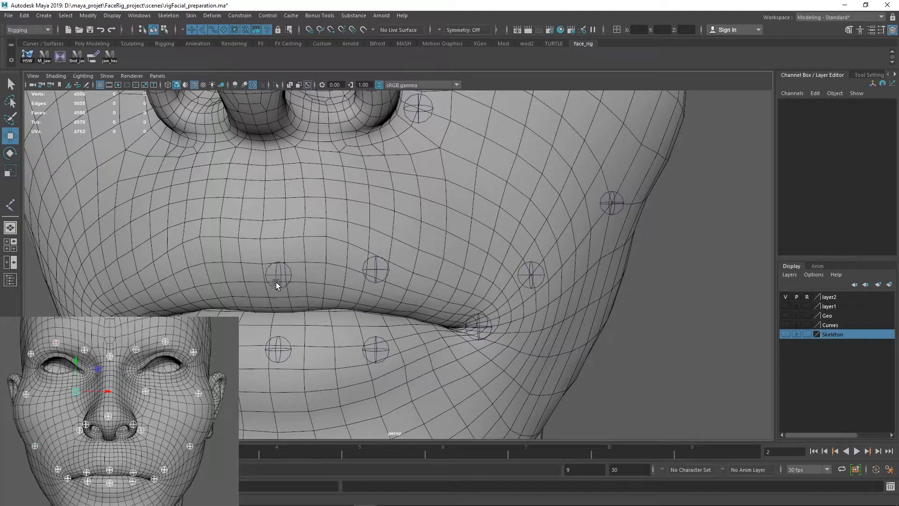
{"action": "left_click", "coordinate": [276, 281]}
{"action": "left_click_drag", "start_coordinate": [297, 268], "coordinate": [327, 299], "text": "alt"}
{"action": "left_click_drag", "start_coordinate": [265, 276], "coordinate": [305, 257]}
{"action": "middle_click", "coordinate": [254, 283]}
{"action": "left_click_drag", "start_coordinate": [339, 316], "coordinate": [293, 372], "text": "alt"}
{"action": "left_click", "coordinate": [300, 331]}
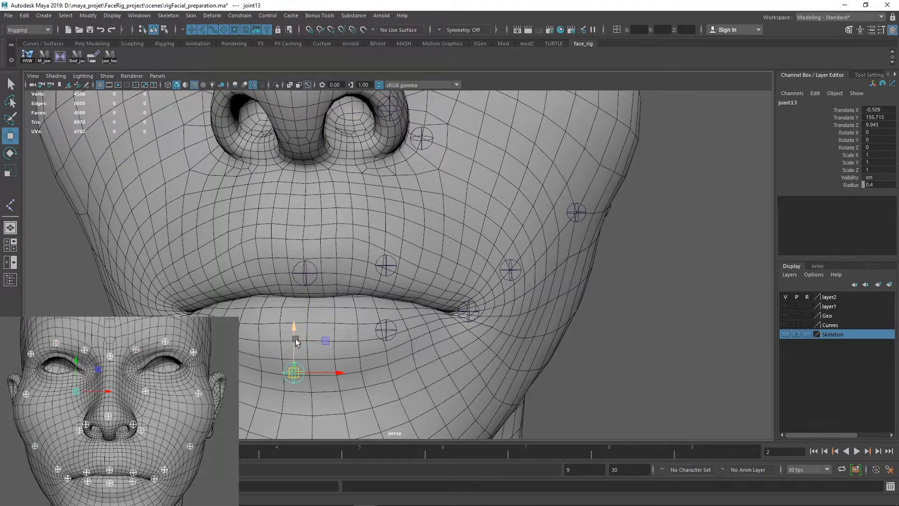
{"action": "key", "text": "v"}
{"action": "middle_click", "coordinate": [311, 322]}
Step: Move the mouth corner joint to the vertex below the corner at X 3.059, Y 157.482, Z 9.848
{"action": "left_click", "coordinate": [469, 310]}
{"action": "left_click_drag", "start_coordinate": [451, 347], "coordinate": [453, 339], "text": "alt"}
{"action": "right_click_drag", "start_coordinate": [453, 341], "coordinate": [547, 328], "text": "alt"}
{"action": "middle_click_drag", "start_coordinate": [547, 325], "coordinate": [530, 333], "text": "alt"}
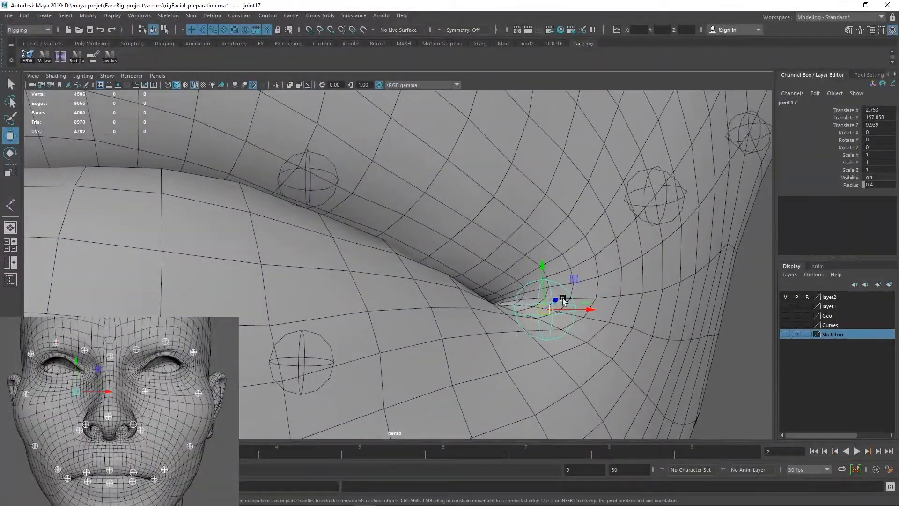
{"action": "left_click_drag", "start_coordinate": [537, 311], "coordinate": [591, 371]}
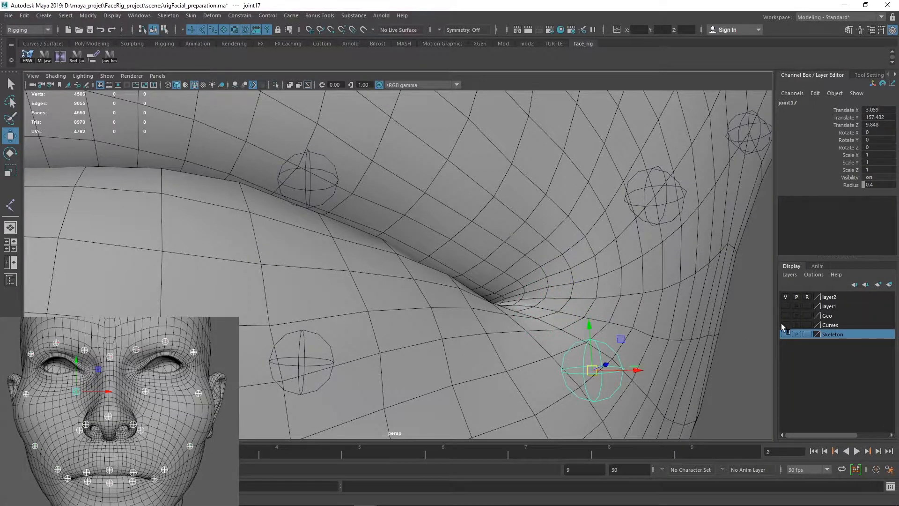
Step: Set the display type of layer2 to Normal and select the head's edge loop running outward from the mouth corner
{"action": "left_click", "coordinate": [807, 297]}
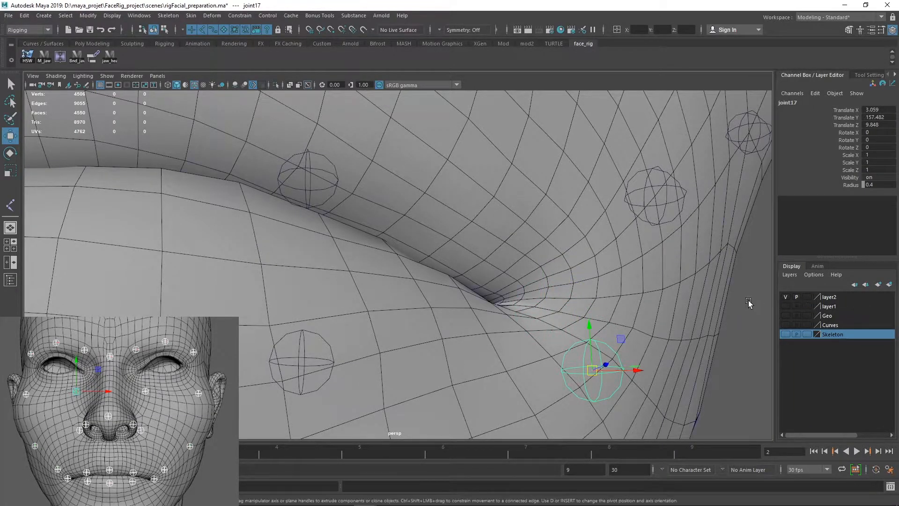
{"action": "left_click", "coordinate": [560, 297]}
{"action": "right_click_drag", "start_coordinate": [561, 298], "coordinate": [533, 253]}
{"action": "left_click", "coordinate": [529, 296]}
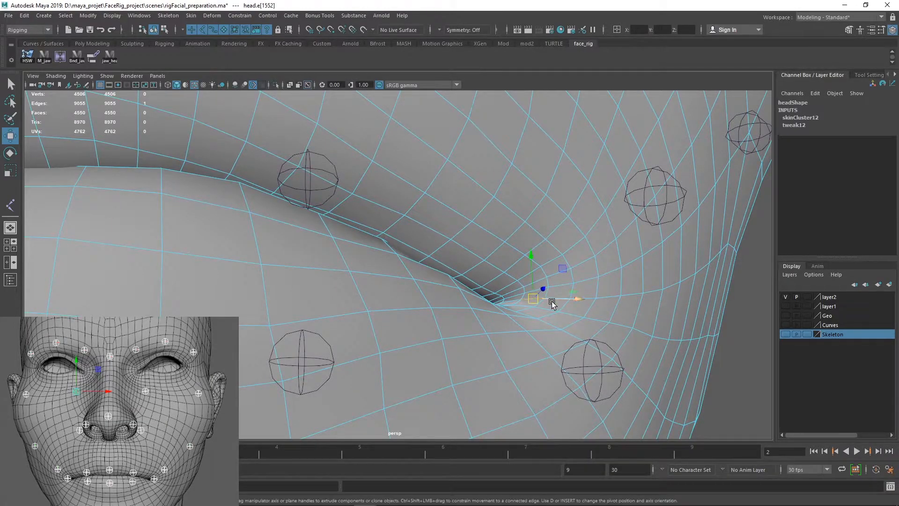
{"action": "double_click", "coordinate": [551, 302]}
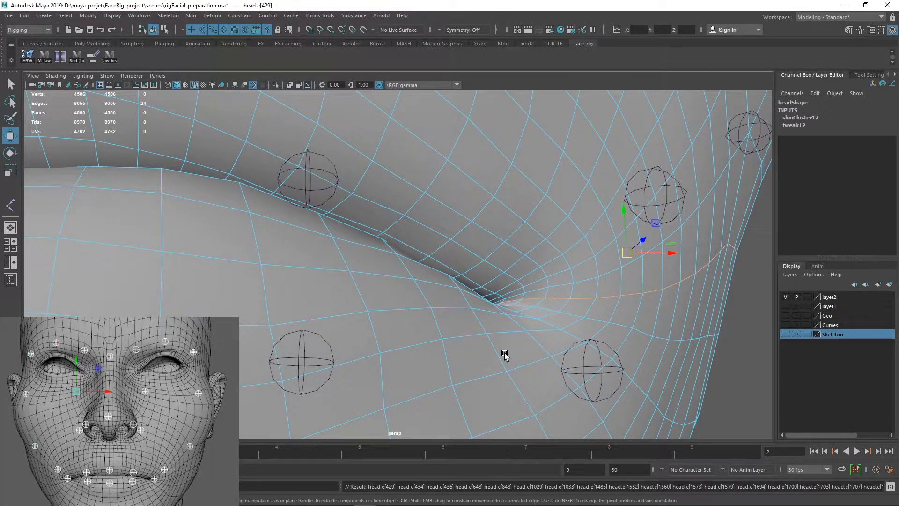
Step: Examine the selected edge loop around the mouth corner and set the display type of layer2 back to Reference
{"action": "left_click_drag", "start_coordinate": [504, 352], "coordinate": [491, 361], "text": "alt"}
{"action": "middle_click_drag", "start_coordinate": [518, 347], "coordinate": [548, 222], "text": "alt"}
{"action": "right_click_drag", "start_coordinate": [513, 273], "coordinate": [645, 265], "text": "alt"}
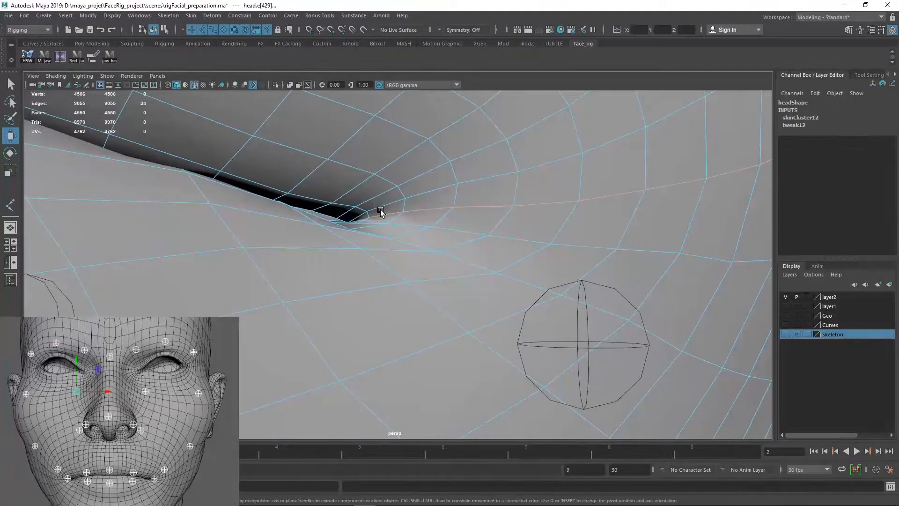
{"action": "right_click_drag", "start_coordinate": [564, 257], "coordinate": [417, 252], "text": "alt"}
{"action": "left_click_drag", "start_coordinate": [417, 252], "coordinate": [337, 201], "text": "alt"}
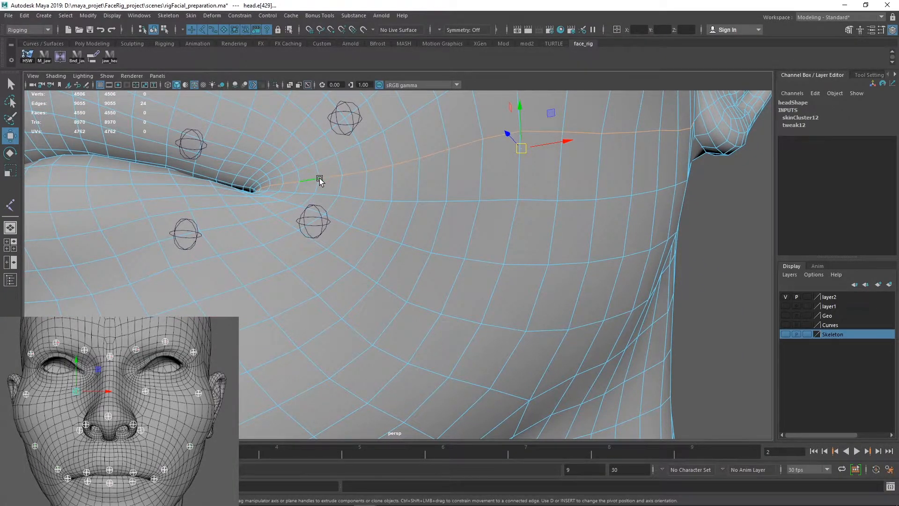
{"action": "left_click", "coordinate": [806, 299]}
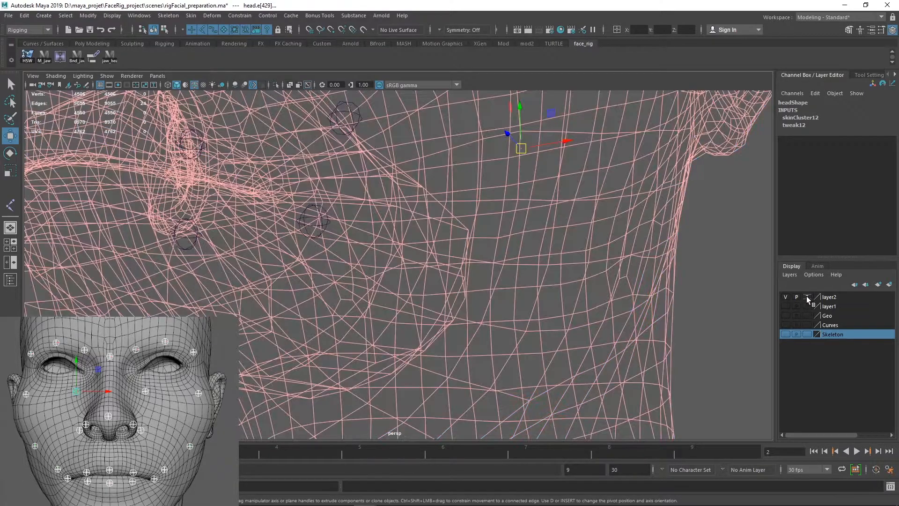
{"action": "left_click", "coordinate": [806, 298]}
Step: Snap the mouth corner joint to the edge loop vertex at X 3.439, Y 157.994, Z 9.838
{"action": "left_click", "coordinate": [302, 230]}
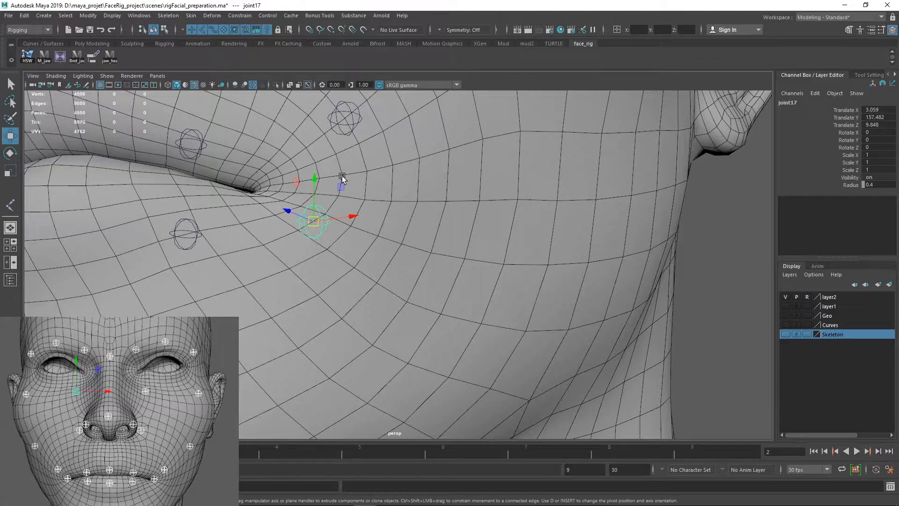
{"action": "key", "text": "v"}
{"action": "middle_click_drag", "start_coordinate": [348, 167], "coordinate": [347, 171]}
{"action": "right_click_drag", "start_coordinate": [470, 242], "coordinate": [331, 226], "text": "alt"}
Step: Snap the mouth corner joint closer to the lip corner, to the vertex at X 2.853, Y 157.875, Z 10.178
{"action": "left_click_drag", "start_coordinate": [388, 233], "coordinate": [465, 246], "text": "alt"}
{"action": "right_click_drag", "start_coordinate": [466, 246], "coordinate": [622, 272], "text": "alt"}
{"action": "middle_click_drag", "start_coordinate": [573, 276], "coordinate": [513, 294], "text": "alt"}
{"action": "right_click_drag", "start_coordinate": [514, 294], "coordinate": [643, 286], "text": "alt"}
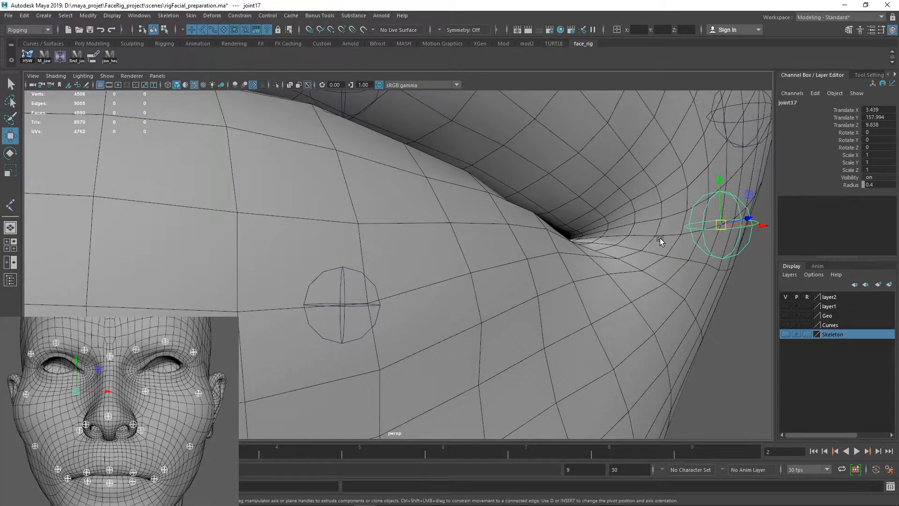
{"action": "key", "text": "v"}
{"action": "middle_click_drag", "start_coordinate": [660, 237], "coordinate": [656, 236]}
Step: Select the upper and lower side-lip joints and move them forward in the side view to Z 12.532, in front of the lips
{"action": "right_click_drag", "start_coordinate": [698, 261], "coordinate": [529, 255], "text": "alt"}
{"action": "left_click_drag", "start_coordinate": [515, 253], "coordinate": [423, 243], "text": "alt"}
{"action": "scroll", "coordinate": [423, 244], "scroll_direction": "up", "scroll_amount": 3}
{"action": "left_click", "coordinate": [280, 301]}
{"action": "left_click_drag", "start_coordinate": [355, 305], "coordinate": [243, 327], "text": "alt"}
{"action": "key", "text": "space"}
{"action": "key", "text": "space"}
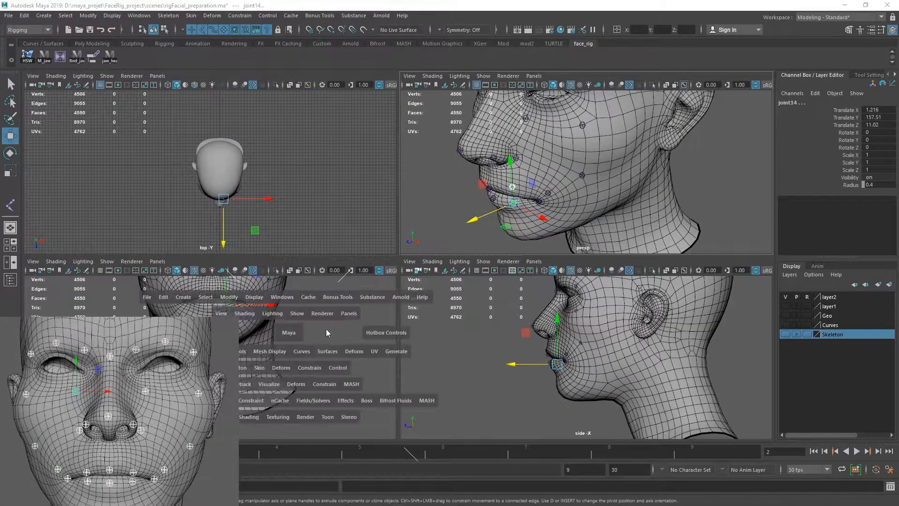
{"action": "scroll", "coordinate": [440, 288], "scroll_direction": "up", "scroll_amount": 3}
{"action": "middle_click_drag", "start_coordinate": [440, 288], "coordinate": [401, 444], "text": "alt"}
{"action": "right_click_drag", "start_coordinate": [416, 432], "coordinate": [250, 339], "text": "alt"}
{"action": "key", "text": "space"}
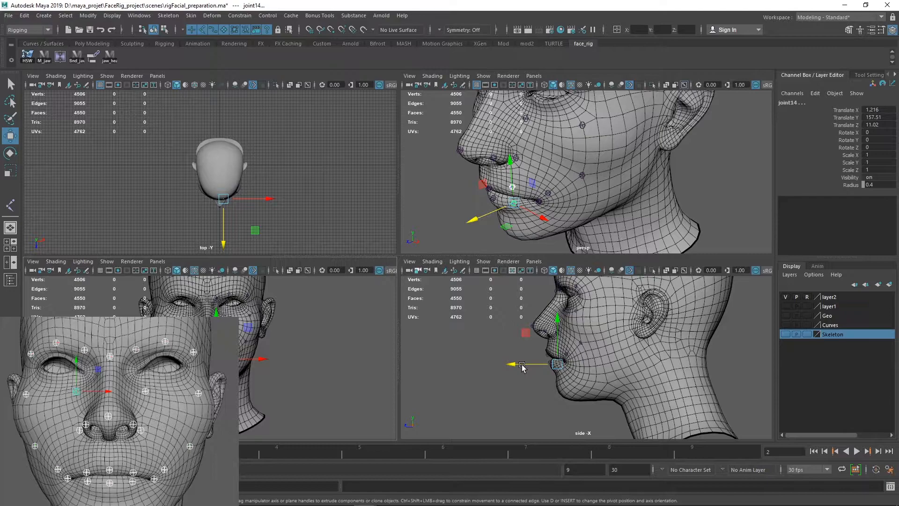
{"action": "left_click_drag", "start_coordinate": [518, 363], "coordinate": [503, 364]}
{"action": "key", "text": "space"}
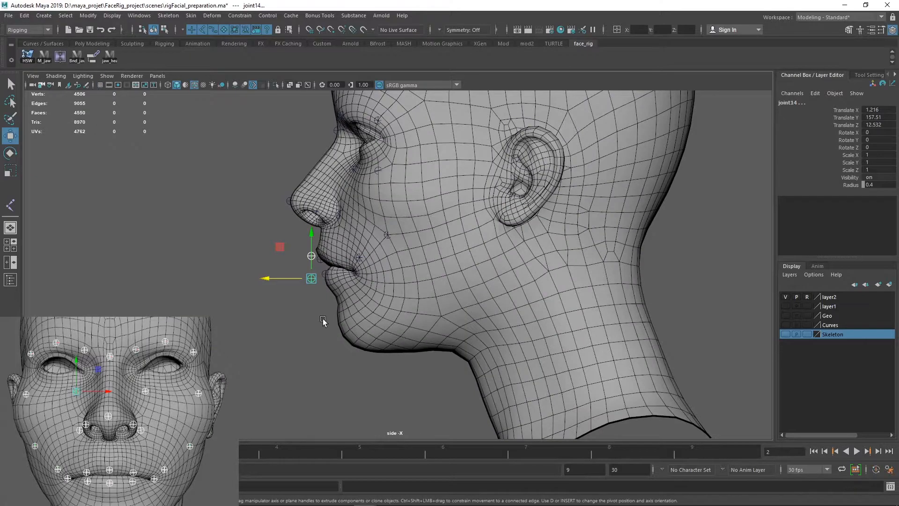
Step: Check the mouth joints in the front view and move the upper side-lip joint to about X 1.466, Y 158.34
{"action": "key", "text": "space"}
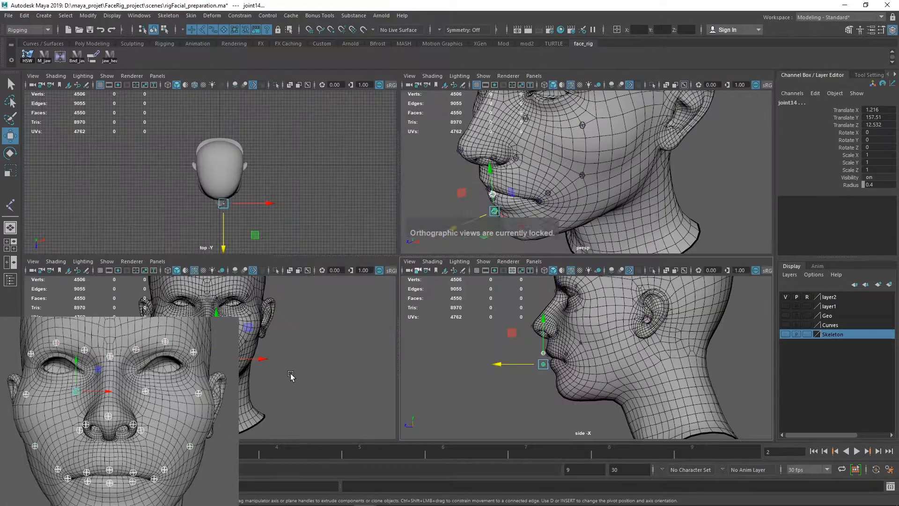
{"action": "key", "text": "space"}
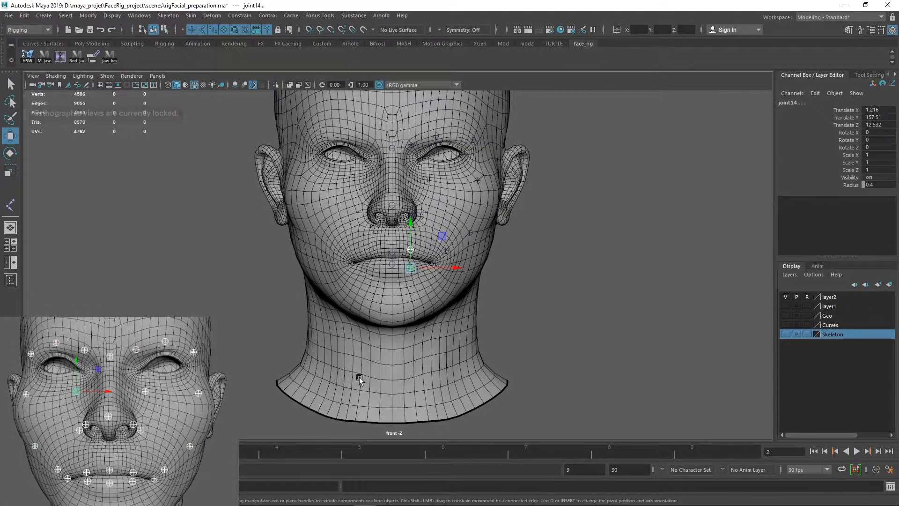
{"action": "scroll", "coordinate": [526, 381], "scroll_direction": "up", "scroll_amount": 8}
{"action": "scroll", "coordinate": [564, 363], "scroll_direction": "up", "scroll_amount": 2}
{"action": "left_click_drag", "start_coordinate": [560, 279], "coordinate": [538, 300]}
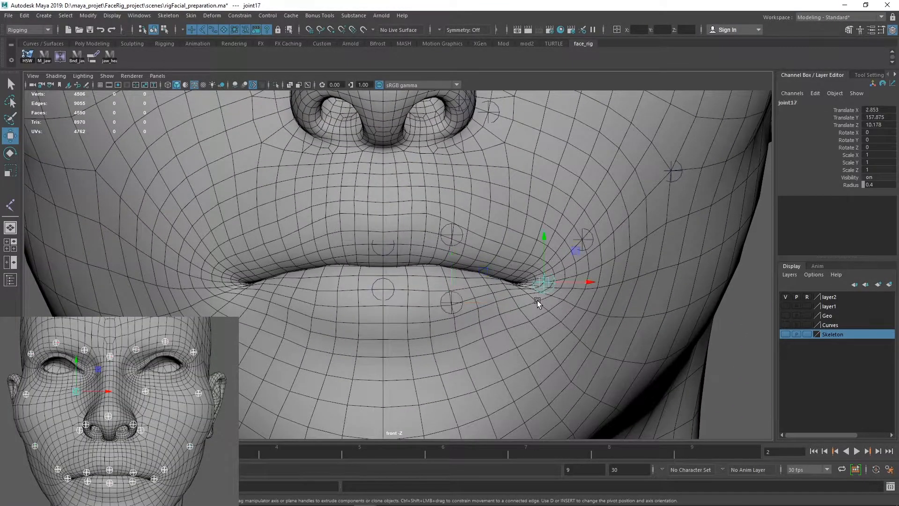
{"action": "left_click_drag", "start_coordinate": [401, 249], "coordinate": [401, 250]}
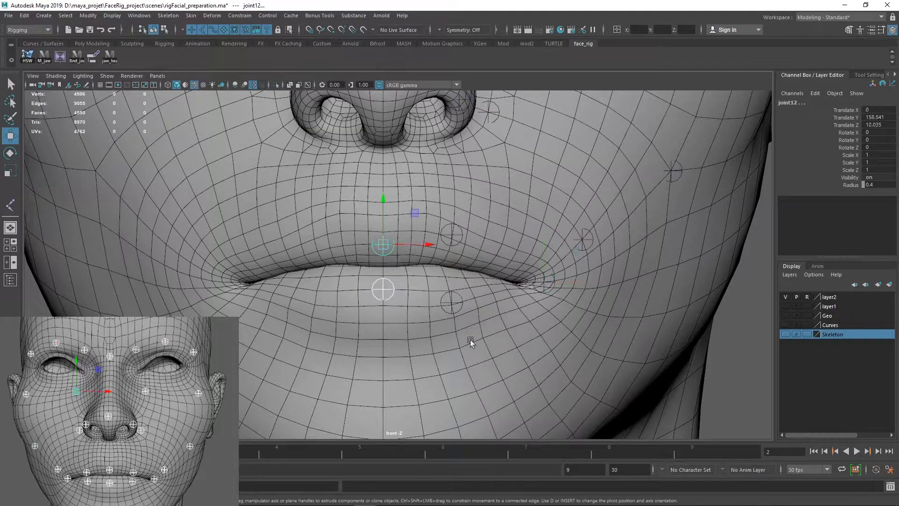
{"action": "left_click", "coordinate": [507, 329]}
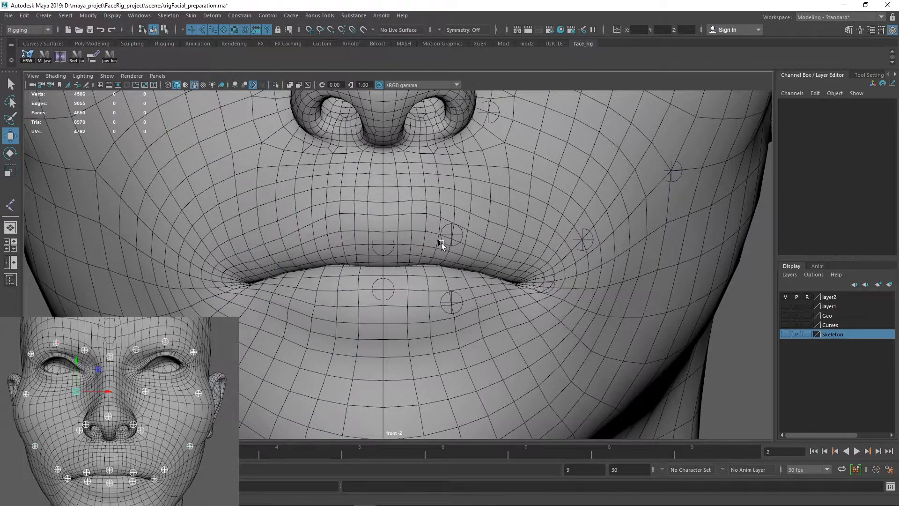
{"action": "left_click", "coordinate": [451, 234]}
{"action": "left_click_drag", "start_coordinate": [456, 235], "coordinate": [470, 255]}
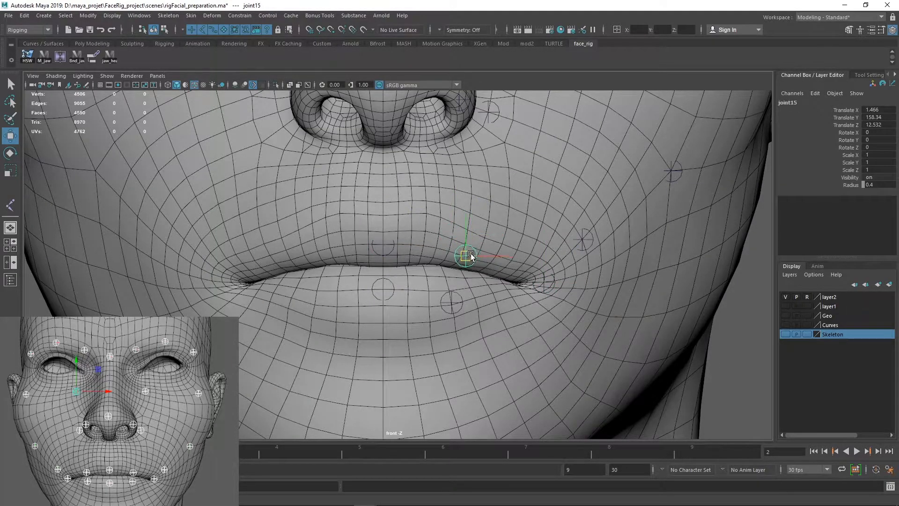
Step: In the front view, move the lower side-lip joint up and outward, and the upper side-lip joint to about X 1.391, Y 158.315
{"action": "left_click", "coordinate": [452, 303]}
{"action": "left_click_drag", "start_coordinate": [453, 304], "coordinate": [461, 290]}
{"action": "left_click_drag", "start_coordinate": [491, 235], "coordinate": [468, 250]}
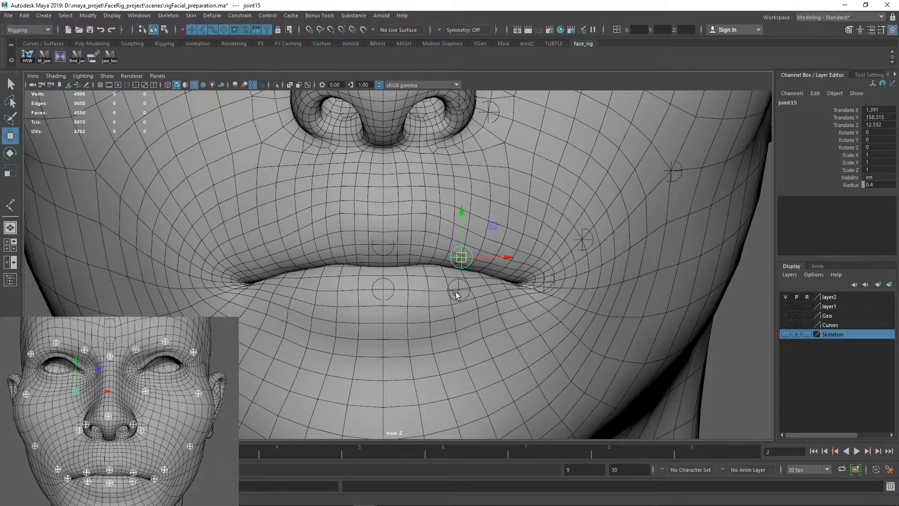
Step: Snap the upper side-lip joint onto the upper lip surface, to the vertex at X 1.396, Y 158.348, Z 11.53
{"action": "key", "text": "space"}
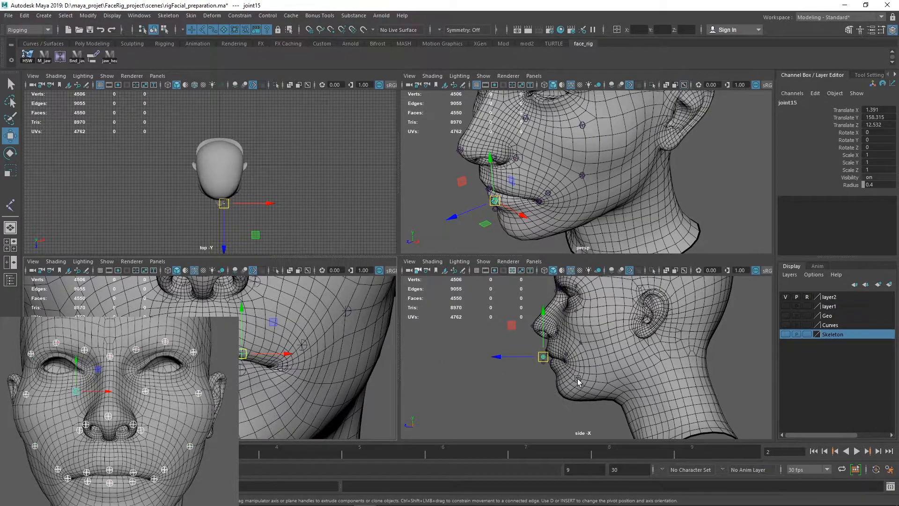
{"action": "key", "text": "space"}
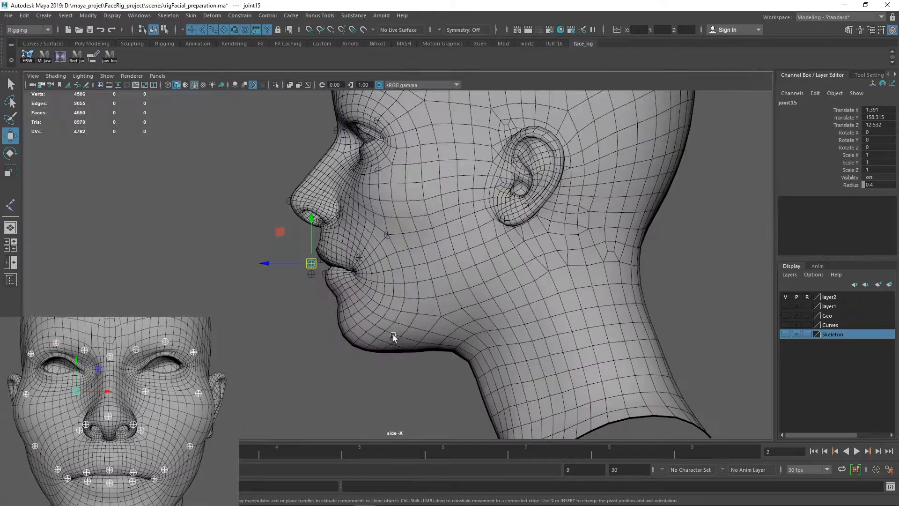
{"action": "scroll", "coordinate": [469, 319], "scroll_direction": "down", "scroll_amount": 3}
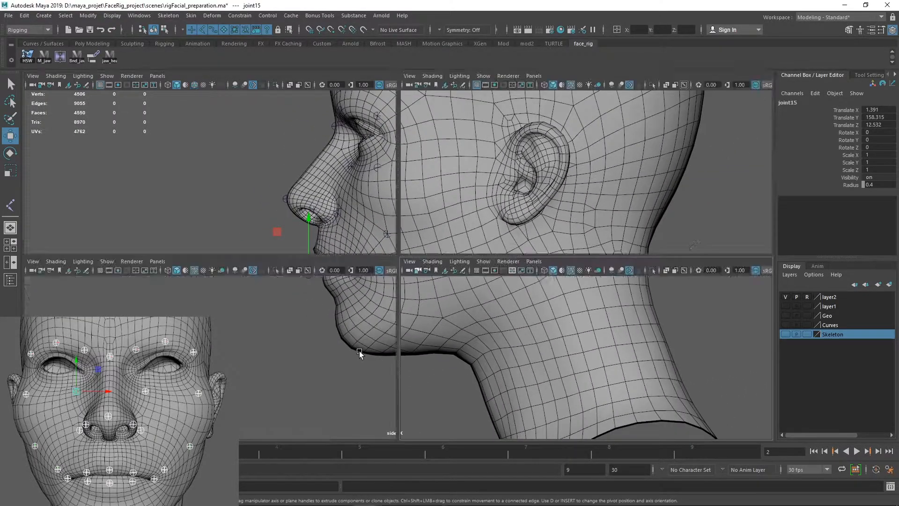
{"action": "key", "text": "space"}
{"action": "key", "text": "space"}
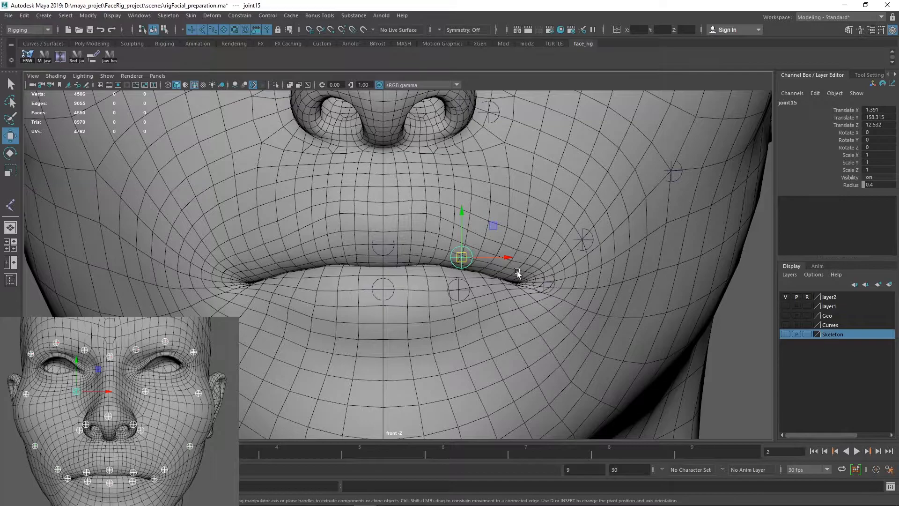
{"action": "key", "text": "space"}
{"action": "key", "text": "space"}
{"action": "scroll", "coordinate": [421, 253], "scroll_direction": "up", "scroll_amount": 3}
{"action": "right_click_drag", "start_coordinate": [414, 258], "coordinate": [492, 262], "text": "alt"}
{"action": "left_click_drag", "start_coordinate": [374, 290], "coordinate": [454, 273], "text": "alt"}
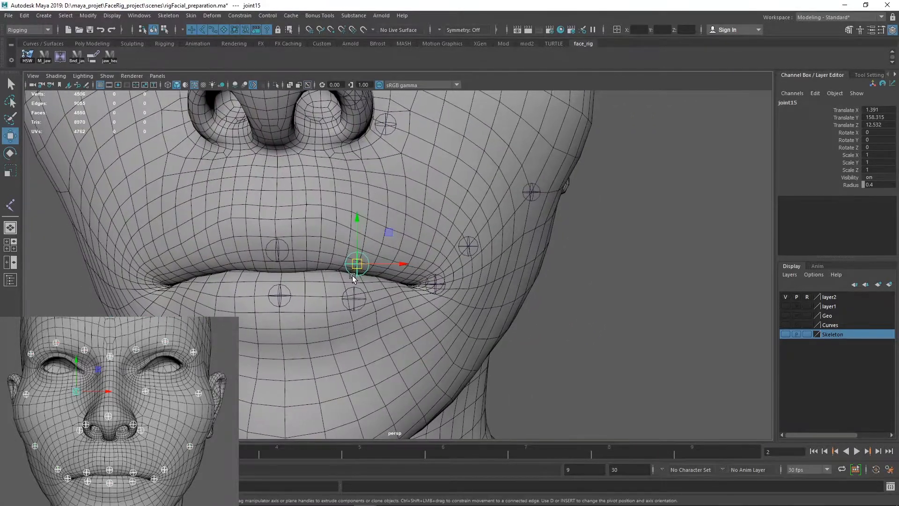
{"action": "right_click_drag", "start_coordinate": [352, 274], "coordinate": [516, 288], "text": "alt"}
{"action": "left_click_drag", "start_coordinate": [515, 288], "coordinate": [560, 292], "text": "alt"}
{"action": "right_click_drag", "start_coordinate": [339, 295], "coordinate": [430, 264], "text": "alt"}
{"action": "key", "text": "v"}
{"action": "middle_click", "coordinate": [433, 245]}
{"action": "left_click_drag", "start_coordinate": [430, 246], "coordinate": [542, 176]}
{"action": "key", "text": "v"}
{"action": "middle_click_drag", "start_coordinate": [446, 234], "coordinate": [440, 260]}
Step: Select the lower side-lip joint and snap it to the lower lip vertex at X 1.174, Y 157.719, Z 11.478
{"action": "key", "text": "space"}
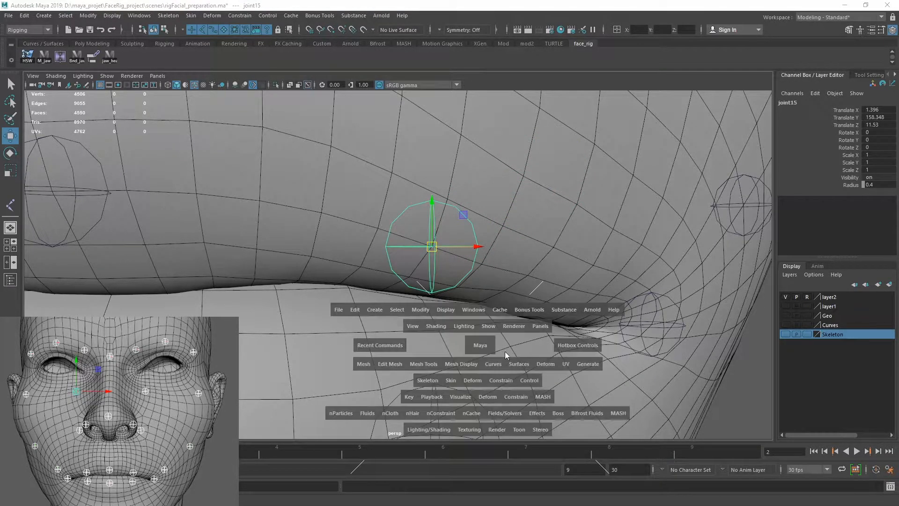
{"action": "scroll", "coordinate": [408, 320], "scroll_direction": "up", "scroll_amount": 5}
{"action": "scroll", "coordinate": [448, 297], "scroll_direction": "up", "scroll_amount": 5}
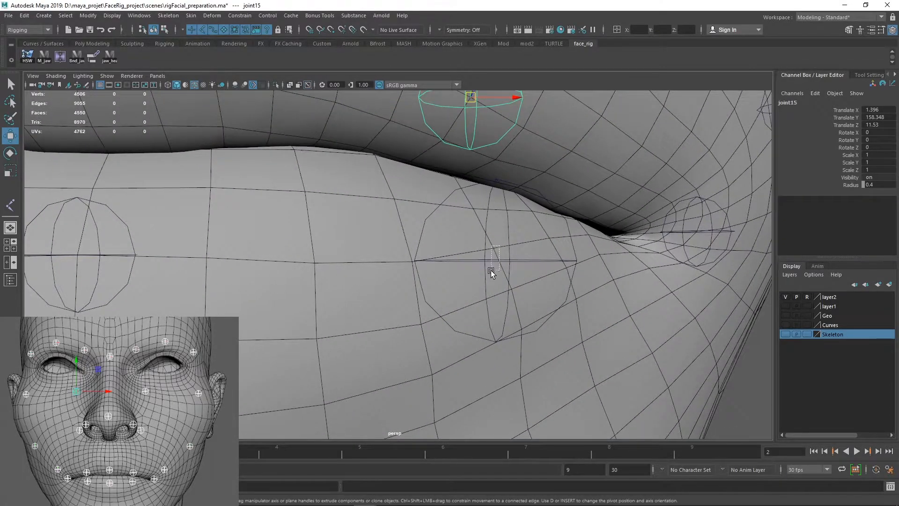
{"action": "left_click", "coordinate": [490, 270]}
{"action": "mouse_move", "coordinate": [500, 282]}
{"action": "left_mouse_down", "text": "alt"}
{"action": "mouse_move", "coordinate": [528, 294]}
{"action": "mouse_move", "coordinate": [506, 296]}
{"action": "left_mouse_up", "text": "alt"}
{"action": "key", "text": "v"}
{"action": "middle_click", "coordinate": [494, 292]}
Step: Move the lower side-lip joint outward to X 1.388 and back into the lip to about Z 11.111
{"action": "right_click_drag", "start_coordinate": [557, 291], "coordinate": [305, 275], "text": "alt"}
{"action": "left_click_drag", "start_coordinate": [415, 292], "coordinate": [406, 295], "text": "alt"}
{"action": "right_click_drag", "start_coordinate": [356, 298], "coordinate": [455, 306], "text": "alt"}
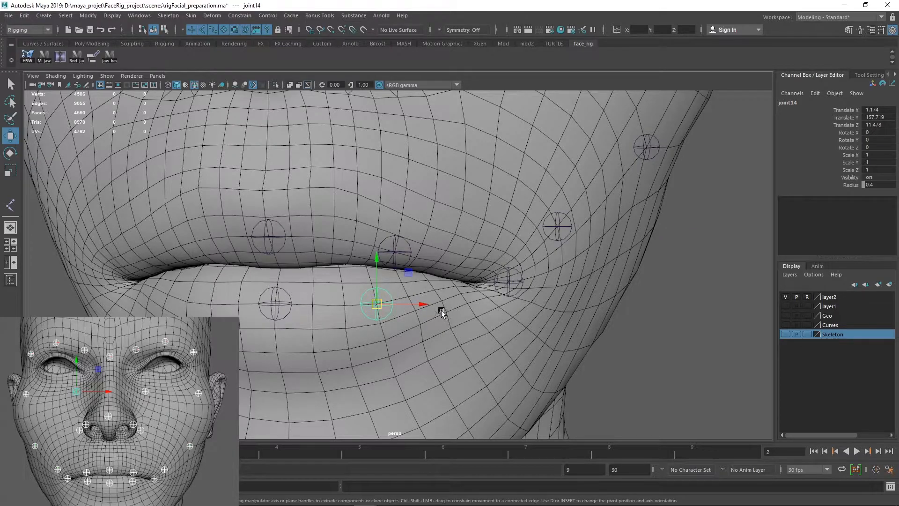
{"action": "left_click_drag", "start_coordinate": [424, 303], "coordinate": [472, 314]}
{"action": "left_click_drag", "start_coordinate": [736, 223], "coordinate": [703, 339], "text": "alt"}
{"action": "left_click_drag", "start_coordinate": [702, 339], "coordinate": [525, 267], "text": "alt"}
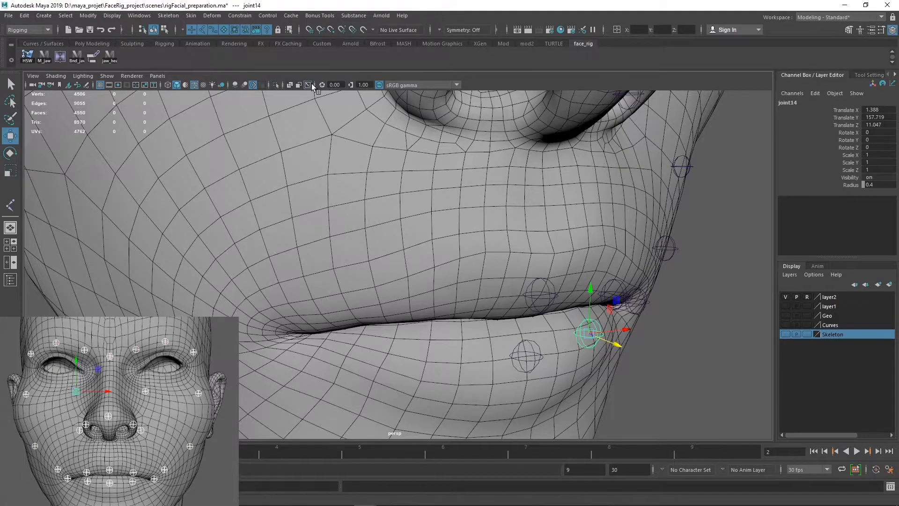
{"action": "left_click_drag", "start_coordinate": [576, 315], "coordinate": [600, 333], "text": "alt"}
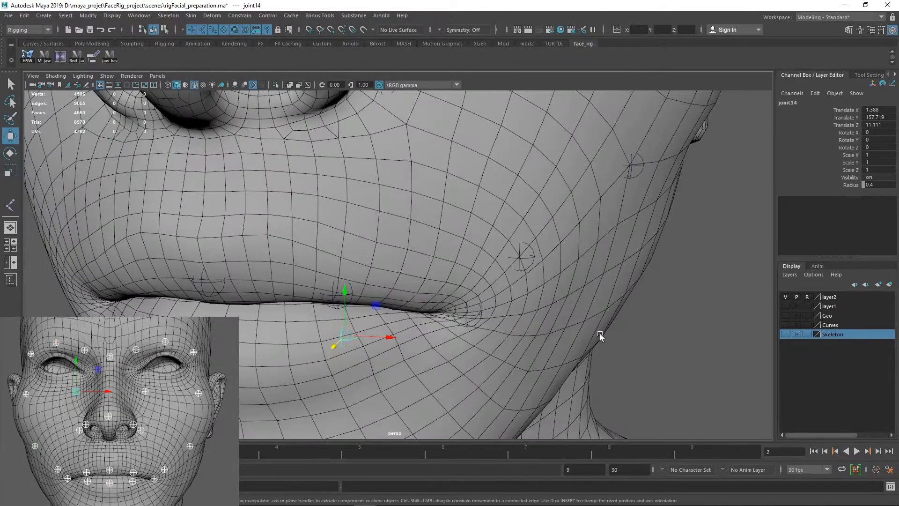
Step: Examine the lip joints in the front, side and perspective views, selecting the lower lip and mouth corner joints to compare their depth
{"action": "key", "text": "space"}
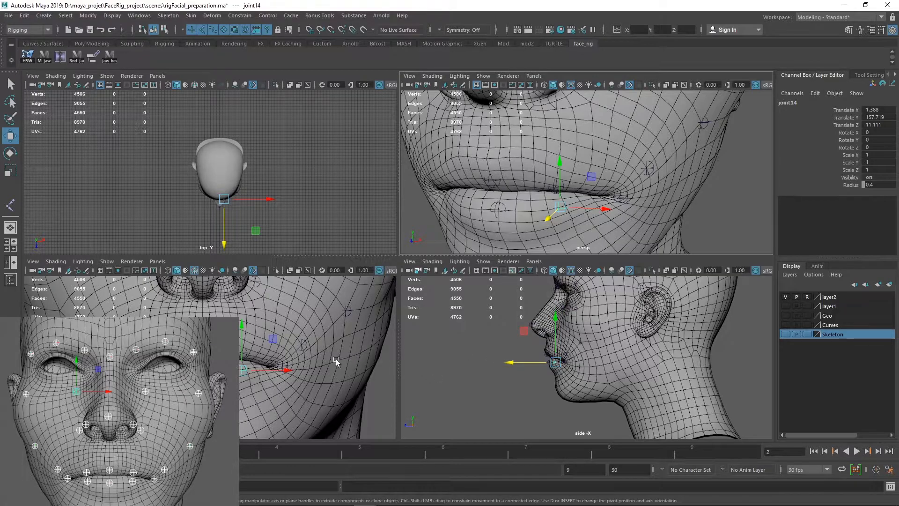
{"action": "key", "text": "space"}
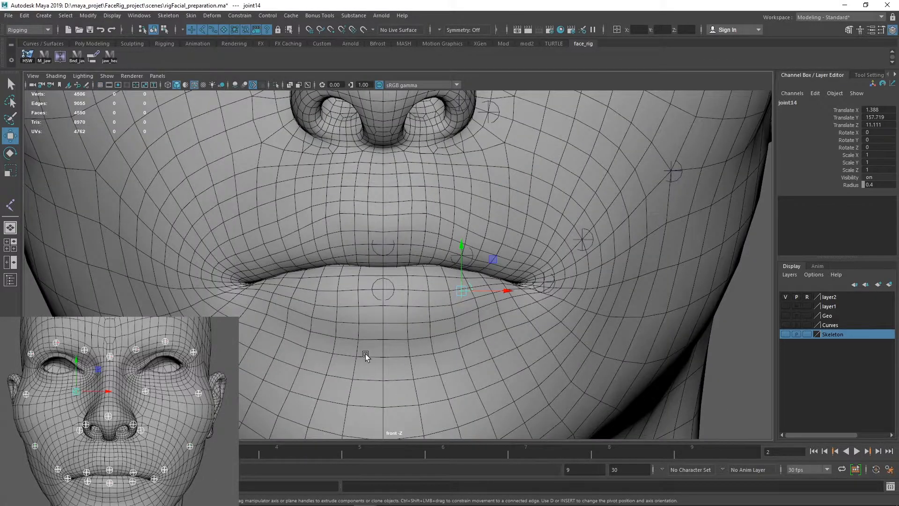
{"action": "key", "text": "space"}
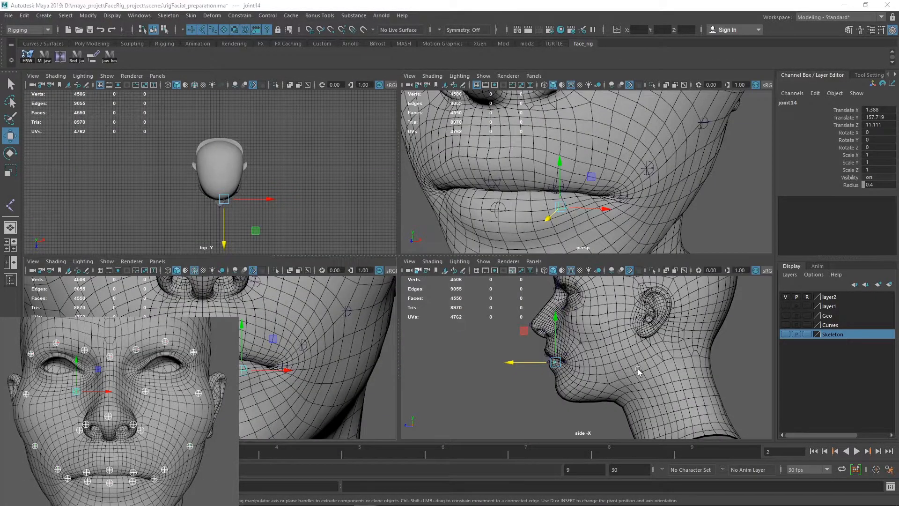
{"action": "key", "text": "space"}
{"action": "scroll", "coordinate": [447, 333], "scroll_direction": "up", "scroll_amount": 8}
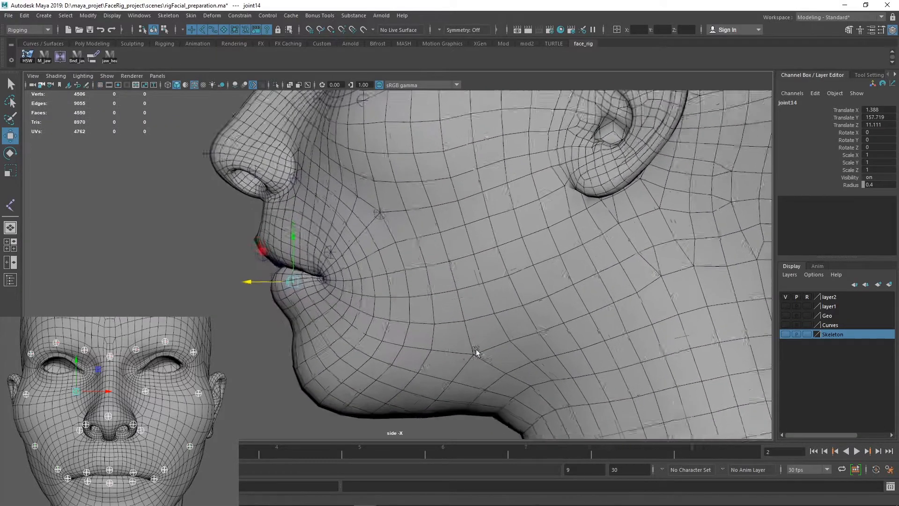
{"action": "scroll", "coordinate": [605, 350], "scroll_direction": "up", "scroll_amount": 6}
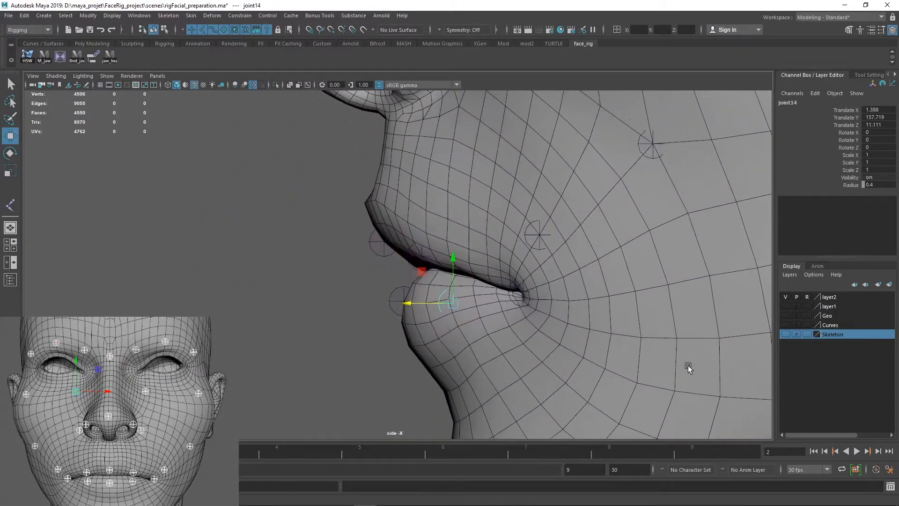
{"action": "left_click_drag", "start_coordinate": [357, 348], "coordinate": [567, 285]}
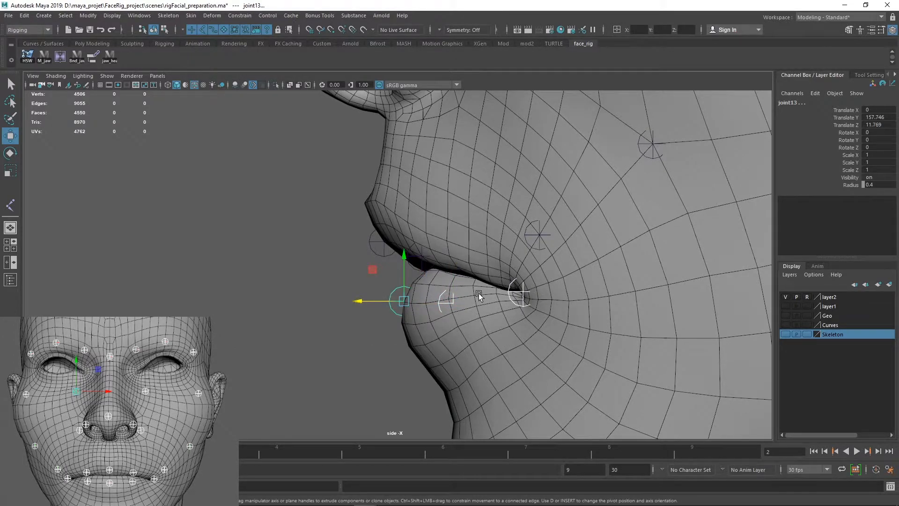
{"action": "scroll", "coordinate": [578, 329], "scroll_direction": "up", "scroll_amount": 8}
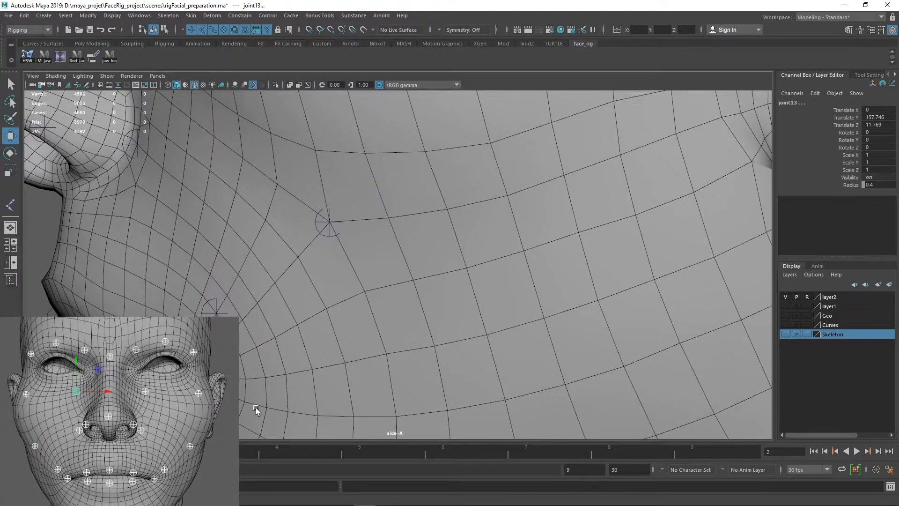
{"action": "scroll", "coordinate": [265, 397], "scroll_direction": "down", "scroll_amount": 8}
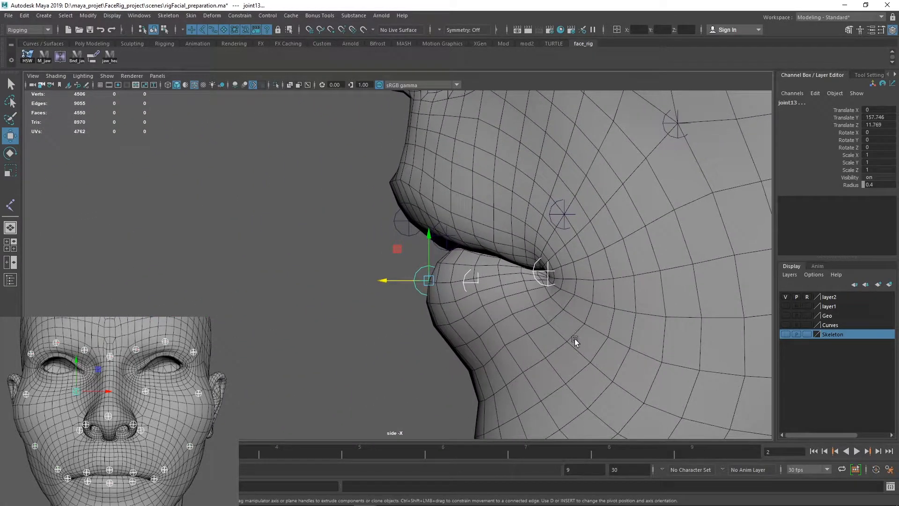
{"action": "scroll", "coordinate": [590, 340], "scroll_direction": "up", "scroll_amount": 2}
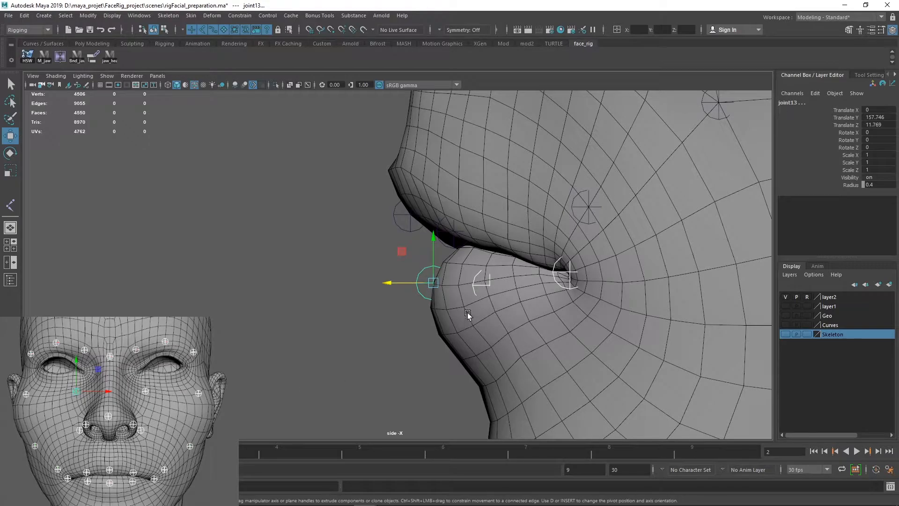
{"action": "key", "text": "space"}
{"action": "key", "text": "space"}
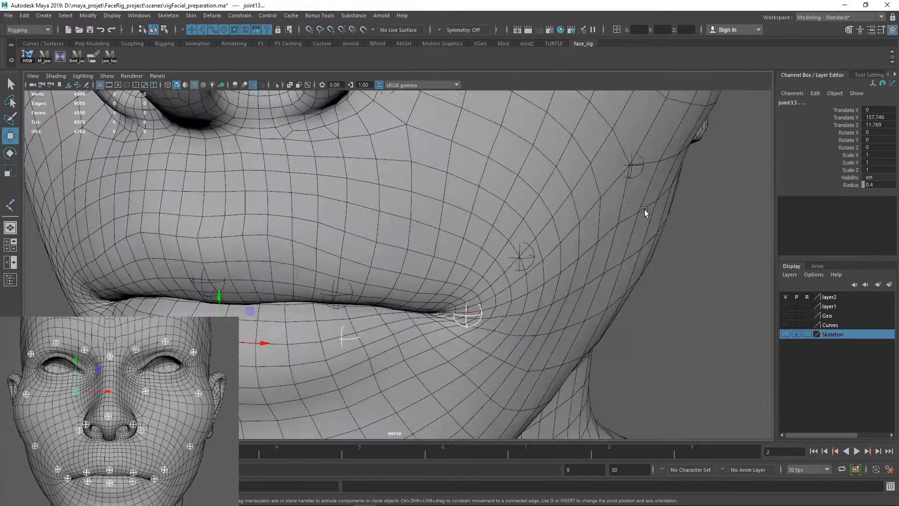
{"action": "left_click_drag", "start_coordinate": [530, 319], "coordinate": [483, 350], "text": "alt"}
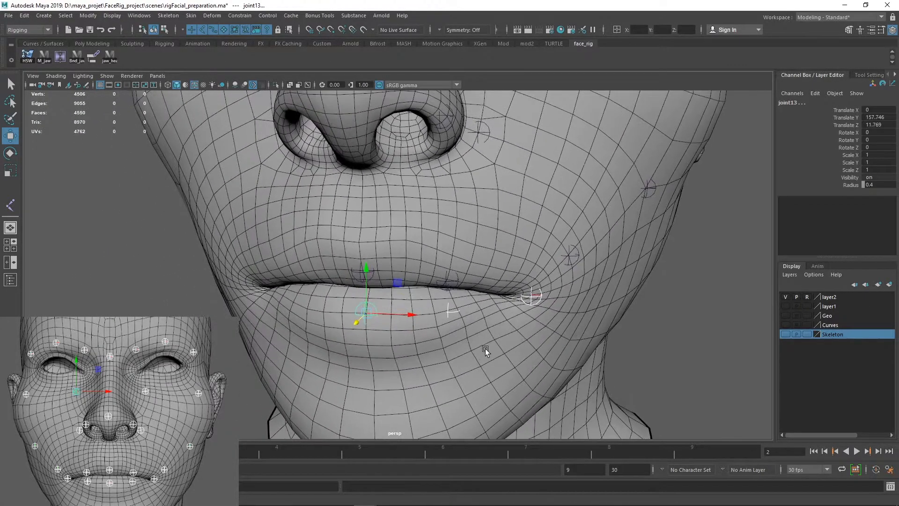
Step: Check the upper side-lip joint up close, and highlight all the mouth joints in the front view to examine their layout
{"action": "scroll", "coordinate": [483, 350], "scroll_direction": "up", "scroll_amount": 6}
{"action": "left_click", "coordinate": [499, 306]}
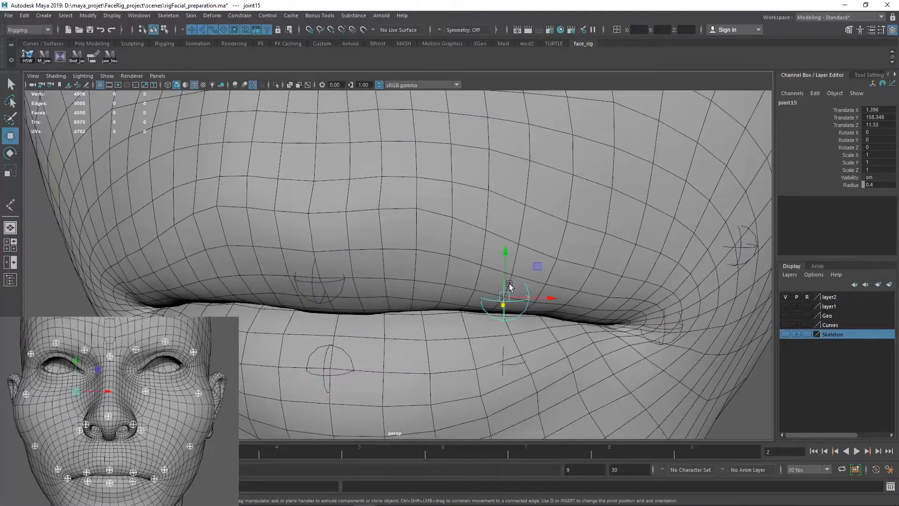
{"action": "scroll", "coordinate": [526, 353], "scroll_direction": "down", "scroll_amount": 3}
{"action": "key", "text": "space"}
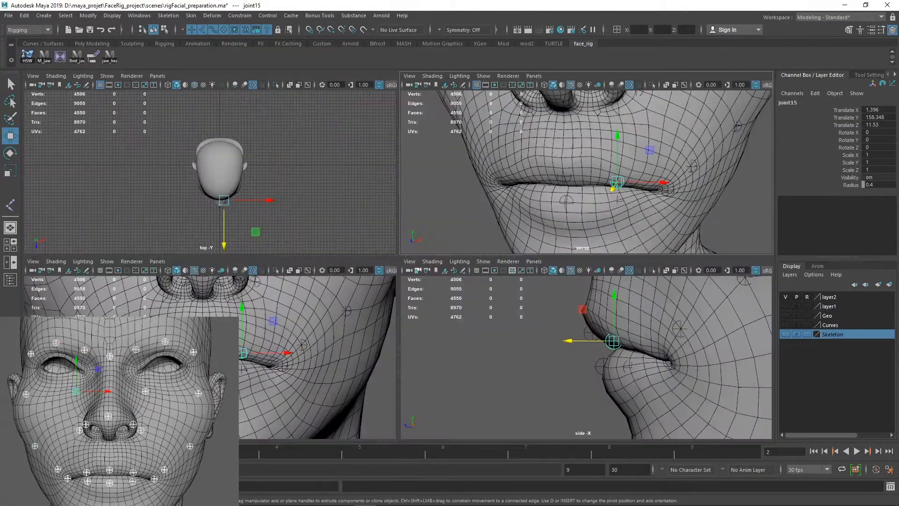
{"action": "key", "text": "space"}
{"action": "middle_click_drag", "start_coordinate": [383, 344], "coordinate": [422, 347], "text": "alt"}
{"action": "left_click_drag", "start_coordinate": [343, 334], "coordinate": [605, 225]}
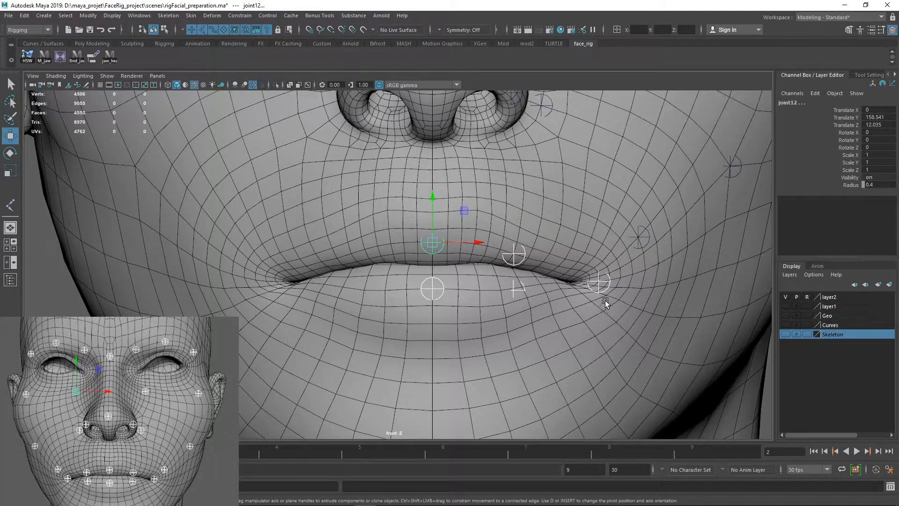
{"action": "right_click_drag", "start_coordinate": [606, 307], "coordinate": [442, 285], "text": "alt"}
{"action": "left_click", "coordinate": [634, 265]}
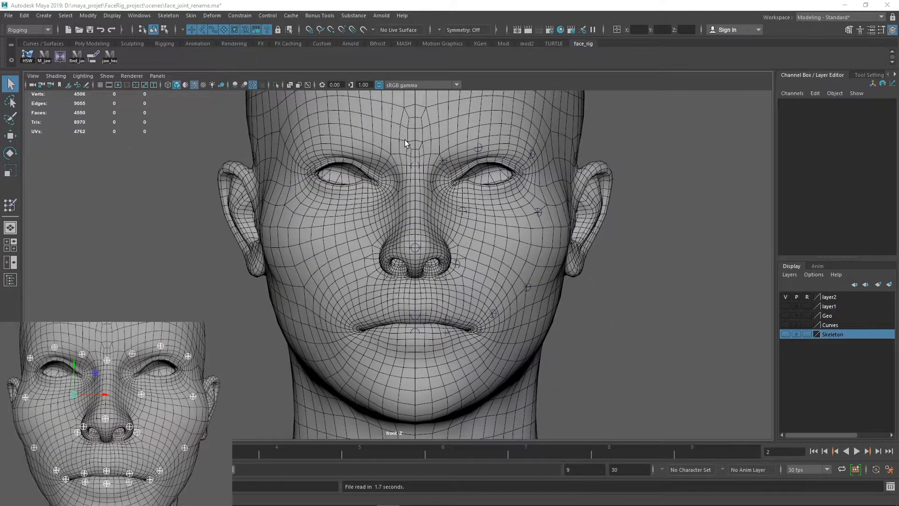
Step: Select the center joint between the eyebrows and rename it brow_c_jnt
{"action": "left_click_drag", "start_coordinate": [405, 140], "coordinate": [413, 174]}
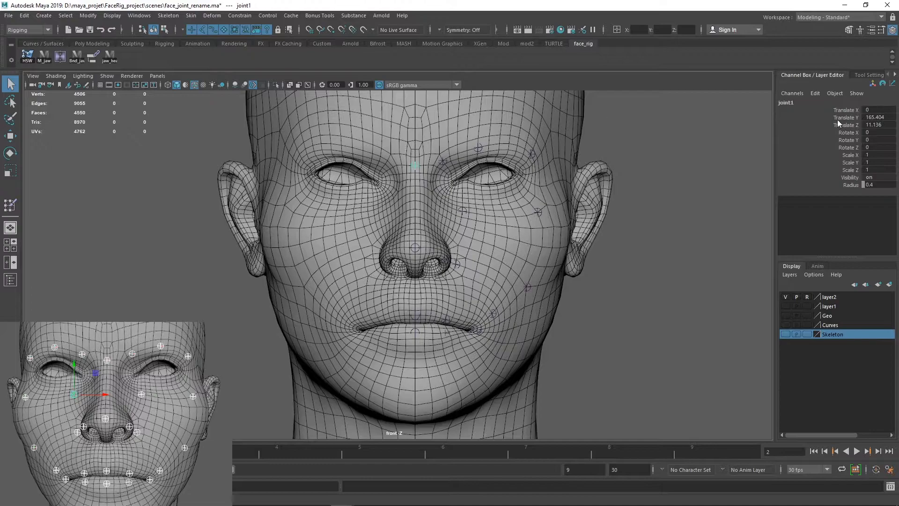
{"action": "double_click", "coordinate": [798, 102]}
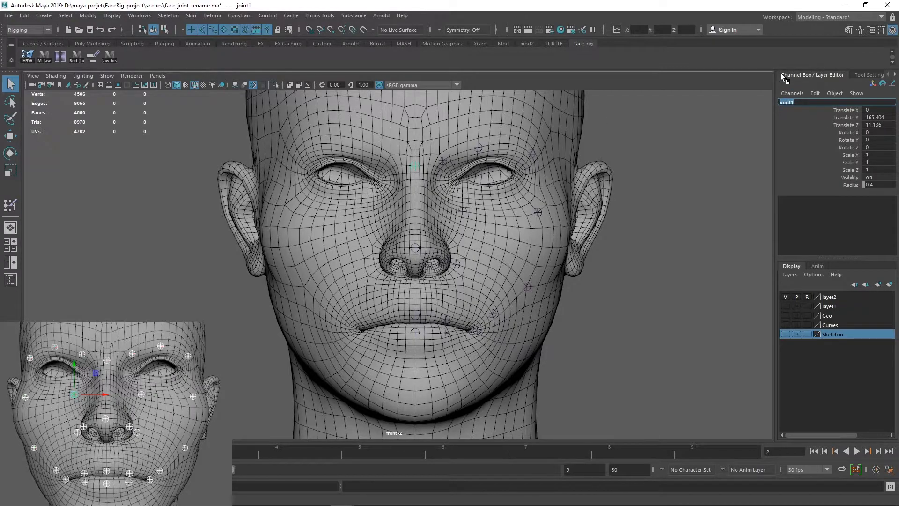
{"action": "type", "text": "brw"}
{"action": "key", "text": "BackSpace"}
{"action": "type", "text": "ow"}
{"action": "type", "text": "_c_in"}
{"action": "key", "text": "Return"}
Step: Rename the innermost left brow joint as brow_A_l_jnt and copy that name
{"action": "left_click", "coordinate": [444, 161]}
{"action": "left_click", "coordinate": [795, 104]}
{"action": "type", "text": "brow_c_jnt"}
{"action": "key", "text": "BackSpace"}
{"action": "key", "text": "BackSpace"}
{"action": "type", "text": "A_l_"}
{"action": "key", "text": "Return"}
{"action": "key", "text": "ctrl+c"}
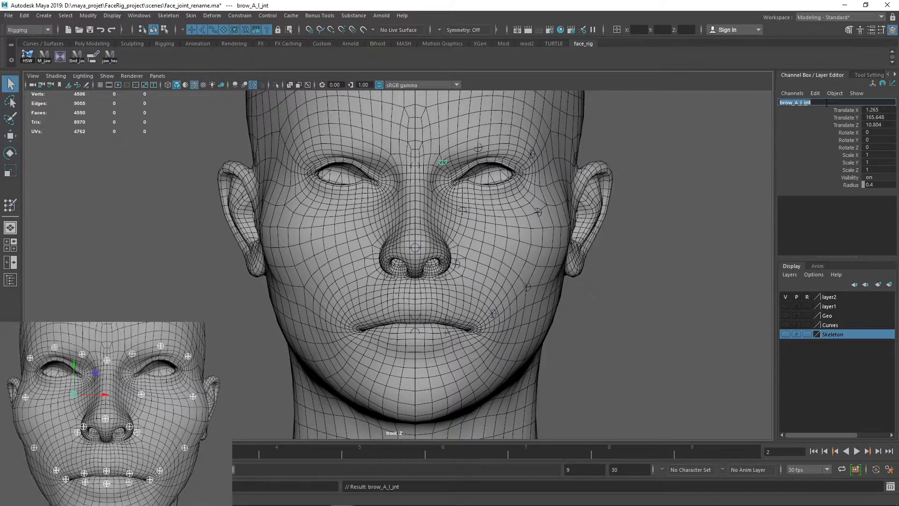
Step: Rename the middle left brow joint as brow_B_l_jnt, reusing the copied name
{"action": "left_click", "coordinate": [484, 150]}
{"action": "left_click", "coordinate": [815, 102]}
{"action": "key", "text": "ctrl+v"}
{"action": "key", "text": "Left"}
{"action": "key", "text": "Left"}
{"action": "key", "text": "Left"}
{"action": "key", "text": "Left"}
{"action": "key", "text": "Left"}
{"action": "key", "text": "Left"}
{"action": "key", "text": "BackSpace"}
{"action": "type", "text": "B"}
{"action": "key", "text": "Return"}
Step: Rename the outer left brow joint as brow_C_l_jnt, reusing the copied name
{"action": "left_click", "coordinate": [532, 155]}
{"action": "left_click", "coordinate": [796, 102]}
{"action": "key", "text": "ctrl+v"}
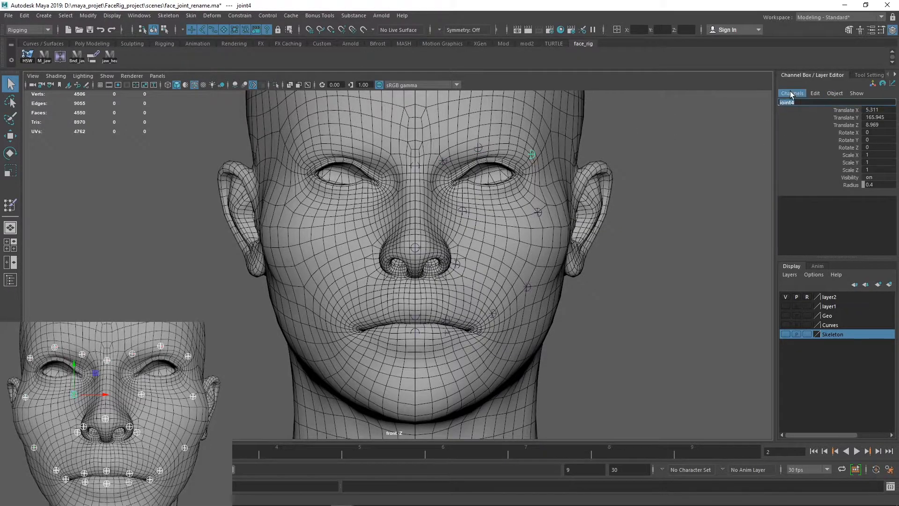
{"action": "key", "text": "Left"}
{"action": "key", "text": "Left"}
{"action": "key", "text": "Left"}
{"action": "key", "text": "BackSpace"}
{"action": "type", "text": "C"}
{"action": "key", "text": "Return"}
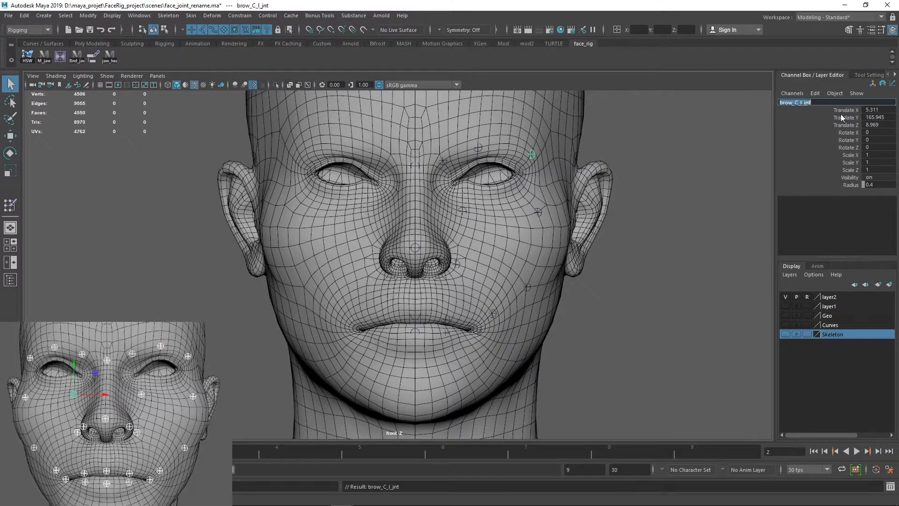
Step: Rename the inner left cheek joint beside the nose as cheek_01_l_jnt and copy that name
{"action": "left_click", "coordinate": [463, 211]}
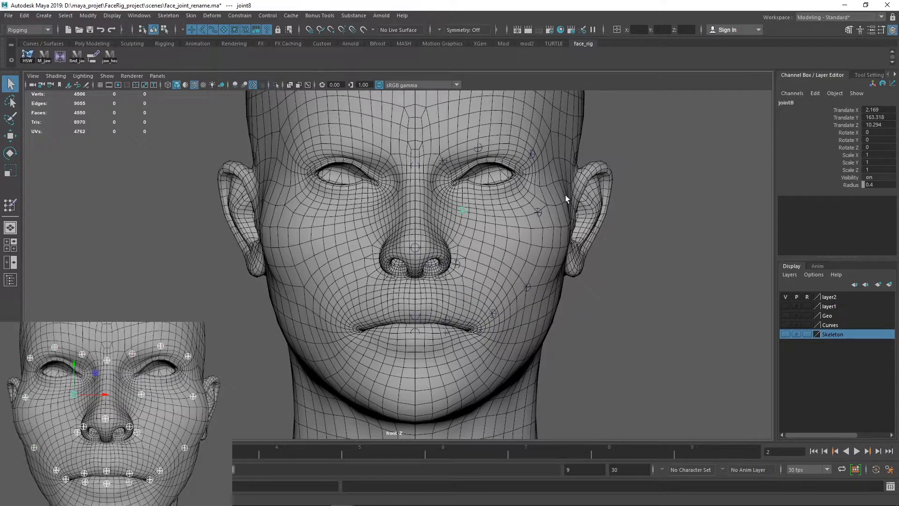
{"action": "double_click", "coordinate": [795, 101]}
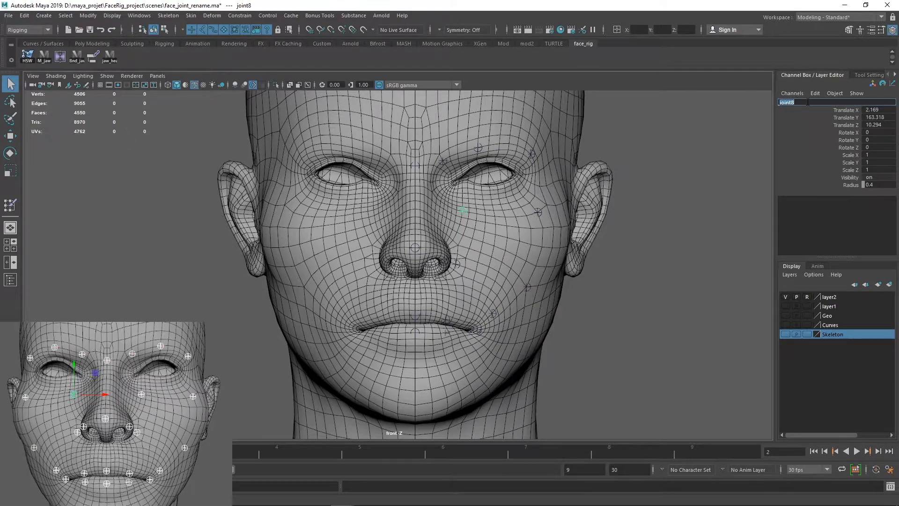
{"action": "type", "text": "brow_B_l_int"}
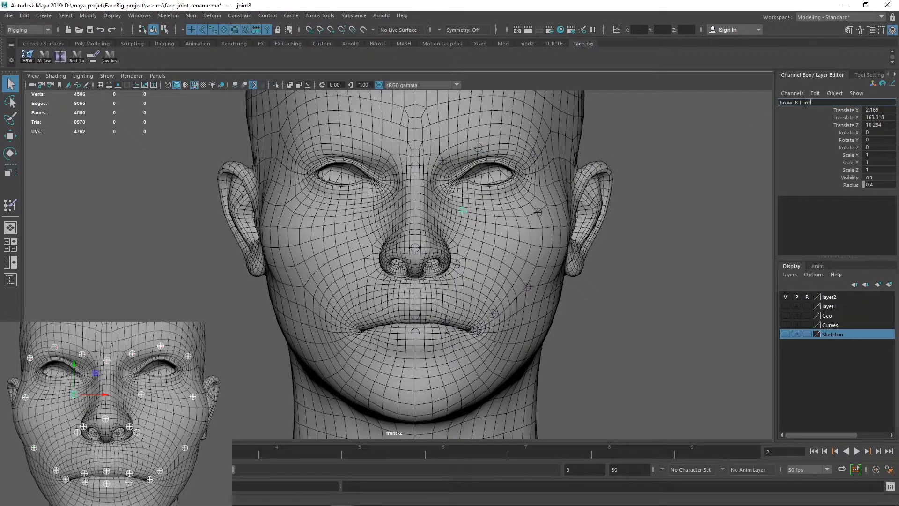
{"action": "double_click", "coordinate": [786, 102]}
{"action": "type", "text": "cheek B I"}
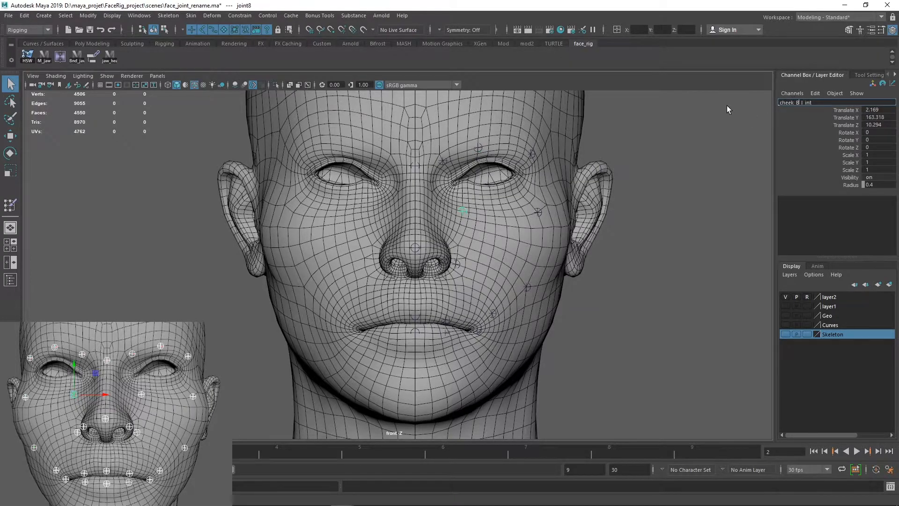
{"action": "key", "text": "Right"}
{"action": "key", "text": "Delete"}
{"action": "type", "text": "01"}
{"action": "key", "text": "Return"}
{"action": "key", "text": "ctrl+c"}
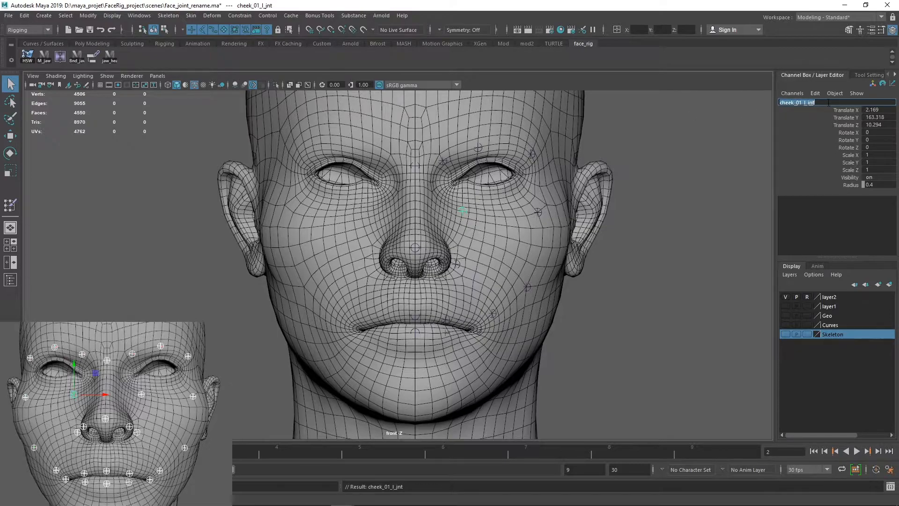
Step: Rename the outer left cheek joint below the eye corner as cheek_02_l_jnt, reusing the copied name
{"action": "left_click", "coordinate": [538, 212]}
{"action": "left_click", "coordinate": [794, 102]}
{"action": "key", "text": "ctrl+v"}
{"action": "type", "text": "2"}
{"action": "key", "text": "Return"}
Step: Rename the lower left cheek joint as cheek_03_l_jnt, reusing the copied name, and clear the selection
{"action": "left_click", "coordinate": [527, 287]}
{"action": "left_click", "coordinate": [802, 102]}
{"action": "key", "text": "ctrl+v"}
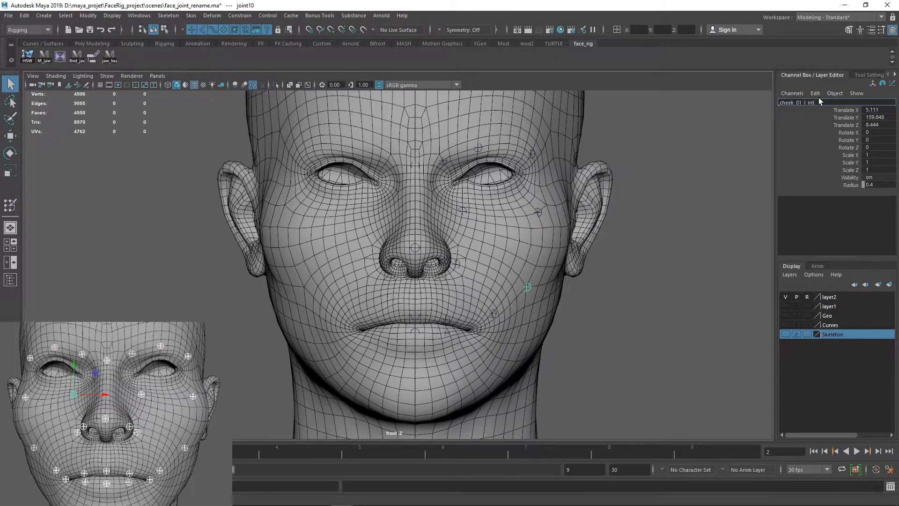
{"action": "key", "text": "BackSpace"}
{"action": "type", "text": "3"}
{"action": "key", "text": "Return"}
{"action": "left_click", "coordinate": [641, 342]}
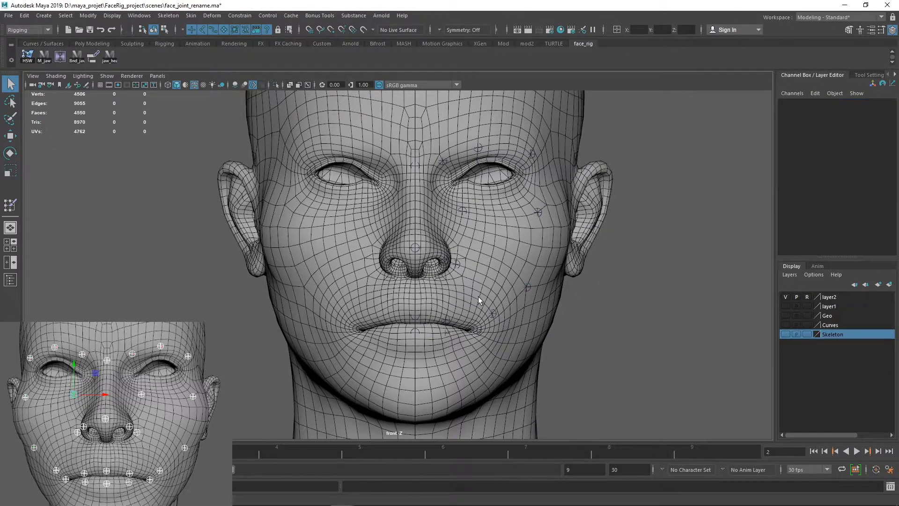
Step: Rename the center joint at the nose tip as nose_c_jnt, editing a pasted name, and clear the selection
{"action": "left_click", "coordinate": [415, 247]}
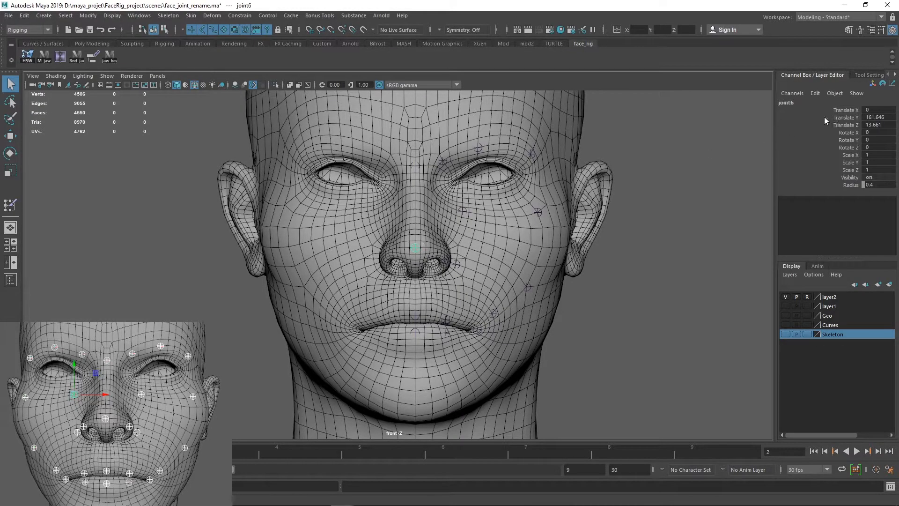
{"action": "left_click", "coordinate": [794, 102]}
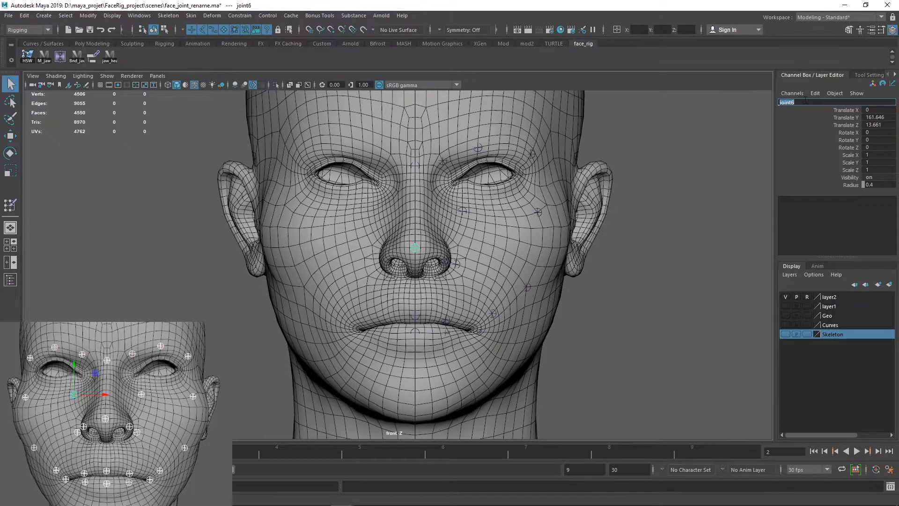
{"action": "key", "text": "ctrl+v"}
{"action": "key", "text": "BackSpace"}
{"action": "key", "text": "BackSpace"}
{"action": "key", "text": "BackSpace"}
{"action": "key", "text": "BackSpace"}
{"action": "type", "text": "d"}
{"action": "key", "text": "Left"}
{"action": "key", "text": "Left"}
{"action": "key", "text": "BackSpace"}
{"action": "key", "text": "BackSpace"}
{"action": "key", "text": "BackSpace"}
{"action": "key", "text": "BackSpace"}
{"action": "key", "text": "BackSpace"}
{"action": "type", "text": "nose"}
{"action": "key", "text": "Return"}
{"action": "left_click", "coordinate": [729, 263]}
Step: Rename the joint on the left nostril as nostril_l_jnt
{"action": "left_click", "coordinate": [445, 259]}
{"action": "left_click", "coordinate": [802, 102]}
{"action": "type", "text": "nose_c_jnt"}
{"action": "key", "text": "Return"}
Step: Rename the joint just outside the left nostril as sneer_l_jnt
{"action": "left_click", "coordinate": [457, 263]}
{"action": "left_click", "coordinate": [796, 104]}
{"action": "type", "text": "nostril_l_jnt"}
{"action": "key", "text": "BackSpace"}
{"action": "key", "text": "BackSpace"}
{"action": "key", "text": "BackSpace"}
{"action": "key", "text": "BackSpace"}
{"action": "key", "text": "BackSpace"}
{"action": "key", "text": "BackSpace"}
{"action": "key", "text": "BackSpace"}
{"action": "type", "text": "sneer"}
{"action": "key", "text": "Return"}
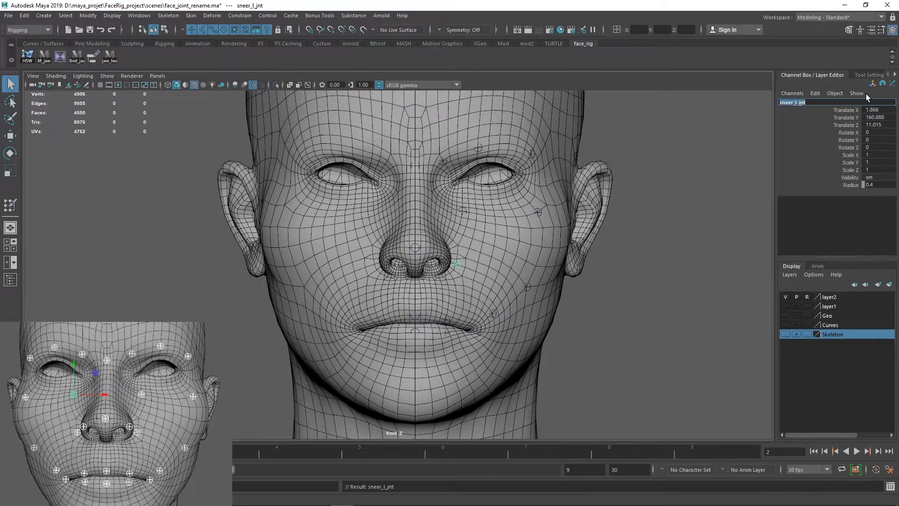
Step: Rename the joint above the left mouth corner as laughLine_l_jnt
{"action": "left_click", "coordinate": [493, 313]}
{"action": "double_click", "coordinate": [803, 102]}
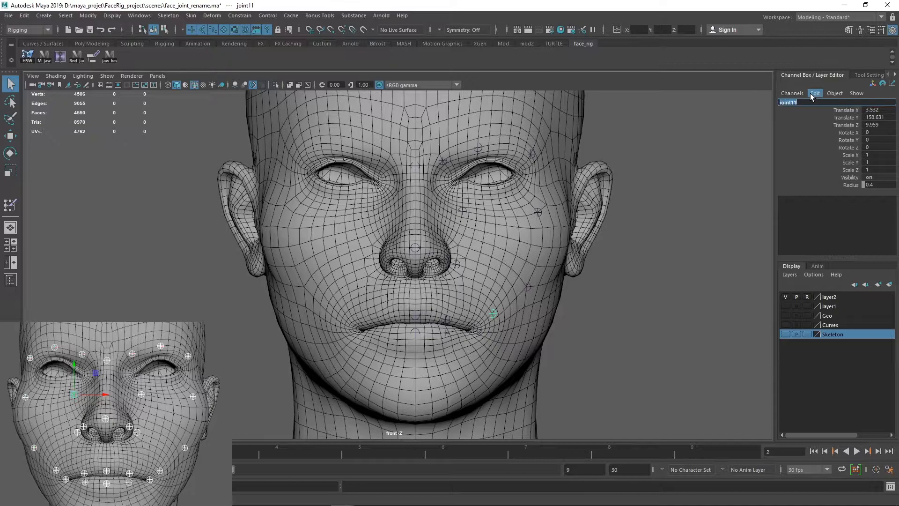
{"action": "key", "text": "BackSpace"}
{"action": "key", "text": "BackSpace"}
{"action": "key", "text": "BackSpace"}
{"action": "key", "text": "BackSpace"}
{"action": "key", "text": "BackSpace"}
{"action": "key", "text": "BackSpace"}
{"action": "key", "text": "BackSpace"}
{"action": "type", "text": "laughLine"}
{"action": "key", "text": "Return"}
Step: Rename the center upper-lip joint as upLips_c_jnt and copy that name
{"action": "right_click_drag", "start_coordinate": [553, 356], "coordinate": [707, 348], "text": "alt"}
{"action": "middle_click_drag", "start_coordinate": [707, 348], "coordinate": [739, 271], "text": "alt"}
{"action": "right_click_drag", "start_coordinate": [646, 299], "coordinate": [712, 299], "text": "alt"}
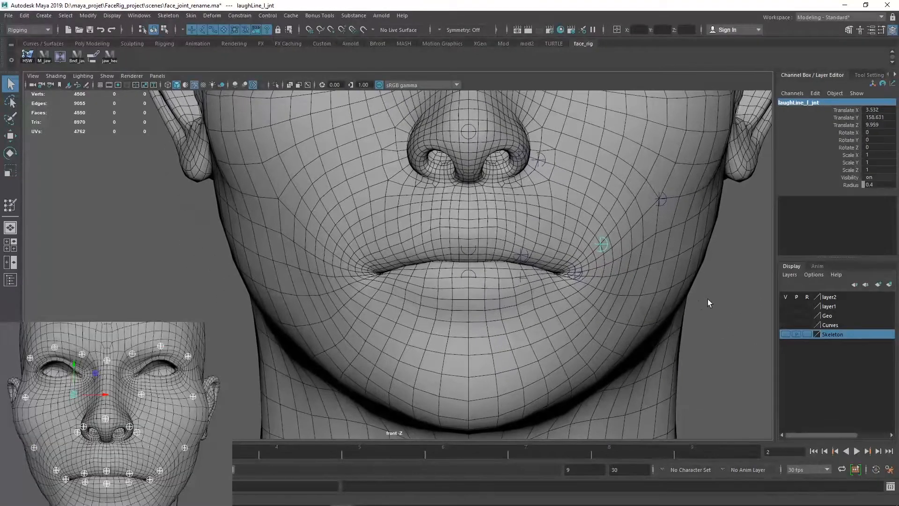
{"action": "middle_click_drag", "start_coordinate": [711, 298], "coordinate": [709, 320], "text": "alt"}
{"action": "right_click_drag", "start_coordinate": [657, 323], "coordinate": [693, 323], "text": "alt"}
{"action": "left_click", "coordinate": [481, 273]}
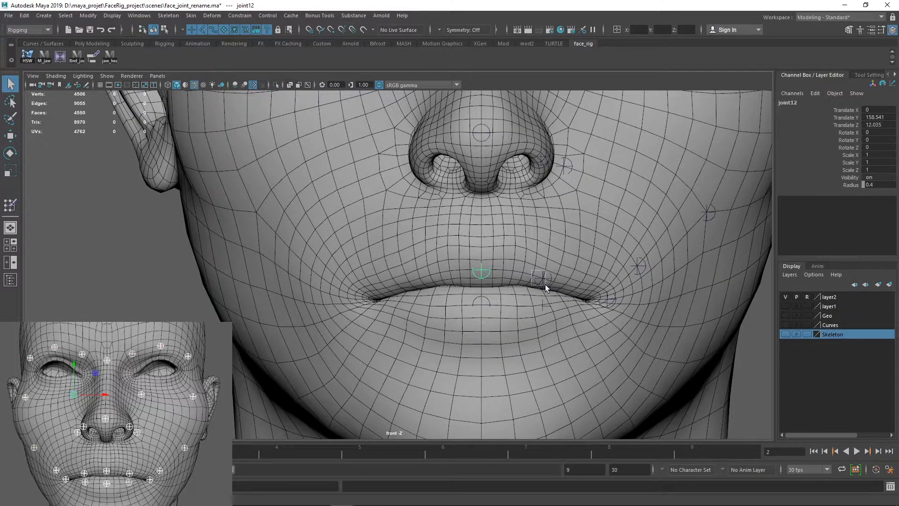
{"action": "double_click", "coordinate": [796, 101]}
{"action": "key", "text": "Return"}
{"action": "key", "text": "ctrl+c"}
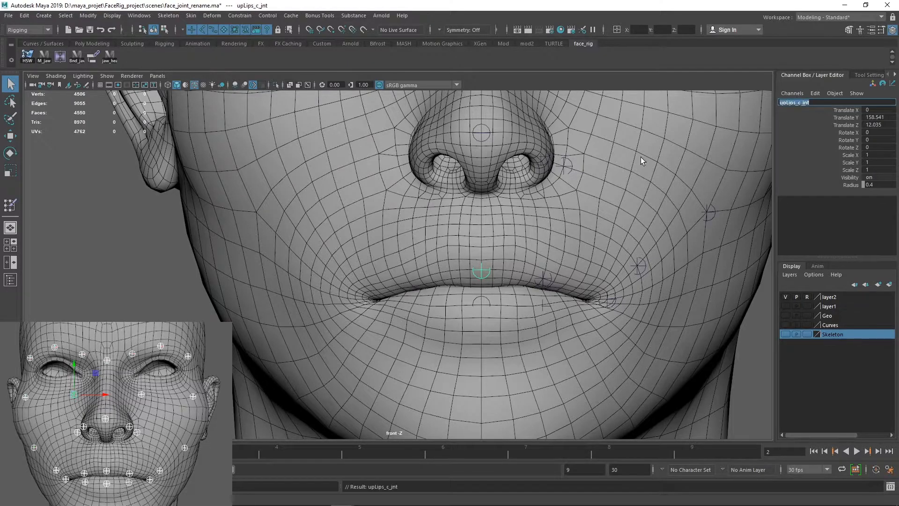
Step: Rename the center lower-lip joint as loLips_c_jnt, reusing the copied name
{"action": "left_click", "coordinate": [482, 304]}
{"action": "left_click", "coordinate": [801, 102]}
{"action": "key", "text": "ctrl+v"}
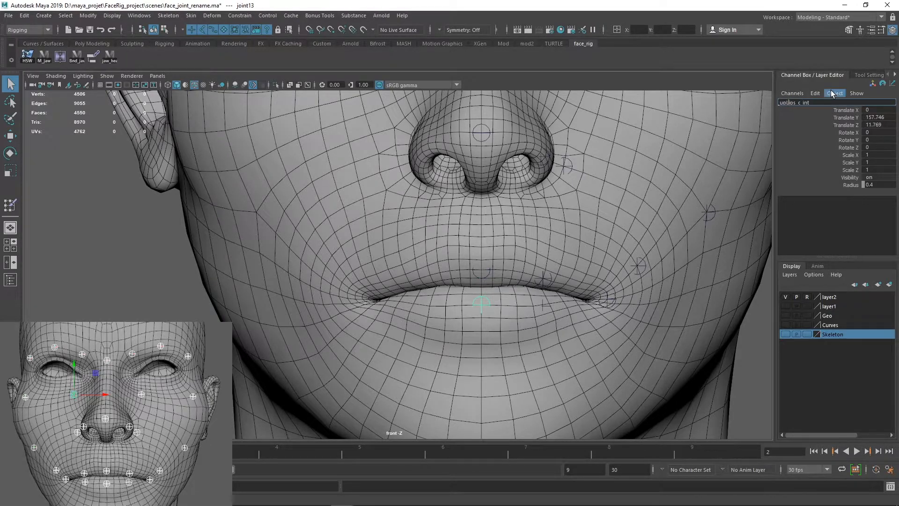
{"action": "key", "text": "BackSpace"}
{"action": "key", "text": "BackSpace"}
{"action": "type", "text": "lo"}
{"action": "key", "text": "Return"}
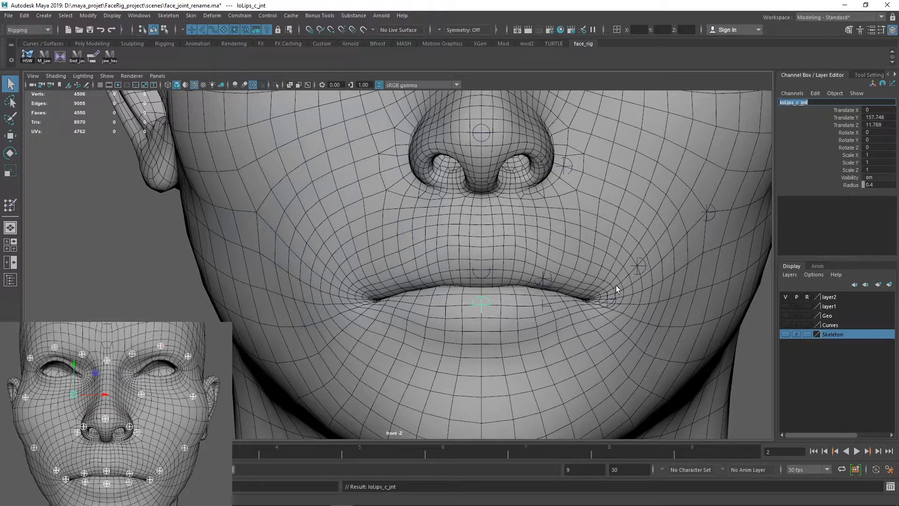
Step: Rename the left mouth-corner joint as cornerLips_l_jnt, reusing the copied name, and copy the new name
{"action": "left_click", "coordinate": [608, 300]}
{"action": "left_click", "coordinate": [797, 103]}
{"action": "key", "text": "ctrl+v"}
{"action": "key", "text": "BackSpace"}
{"action": "type", "text": "co"}
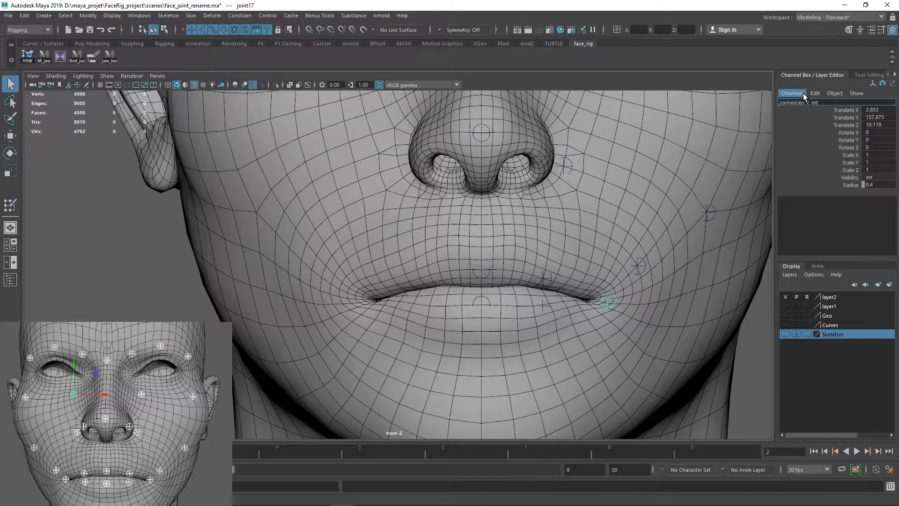
{"action": "key", "text": "Return"}
{"action": "key", "text": "ctrl+c"}
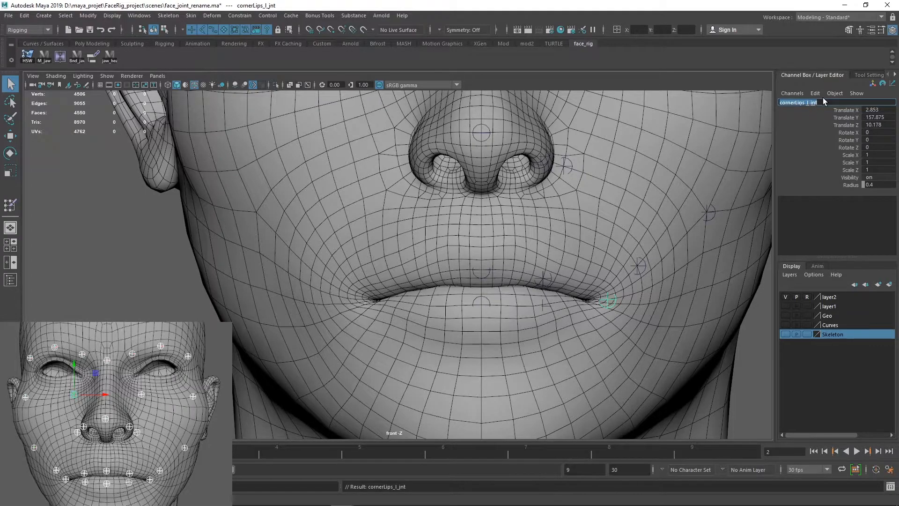
Step: Rename the left mid upper-lip joint as upLipsM_l_jnt from the copied name and copy the new name
{"action": "left_click", "coordinate": [543, 279]}
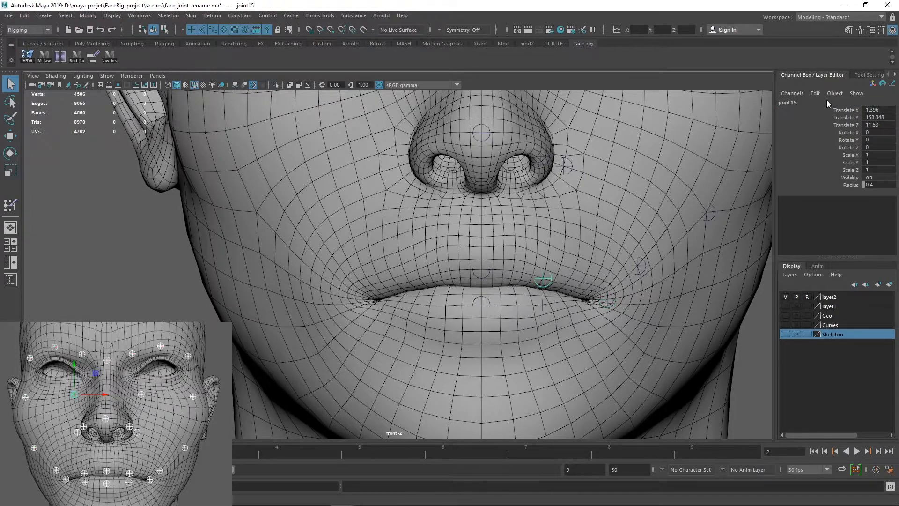
{"action": "left_click", "coordinate": [799, 103]}
{"action": "key", "text": "ctrl+v"}
{"action": "key", "text": "BackSpace"}
{"action": "key", "text": "BackSpace"}
{"action": "key", "text": "BackSpace"}
{"action": "type", "text": "up"}
{"action": "left_click", "coordinate": [830, 98]}
{"action": "key", "text": "ctrl+c"}
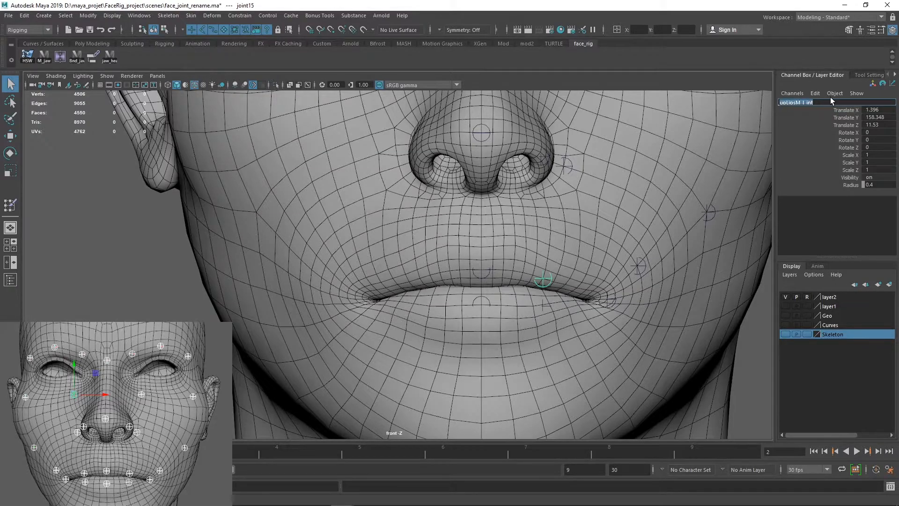
Step: Rename the left mid lower-lip joint as loLipsM_l_jnt, reusing the copied name
{"action": "left_click", "coordinate": [543, 298]}
{"action": "left_click", "coordinate": [817, 101]}
{"action": "key", "text": "ctrl+v"}
{"action": "key", "text": "BackSpace"}
{"action": "key", "text": "BackSpace"}
{"action": "type", "text": "lo"}
{"action": "key", "text": "Return"}
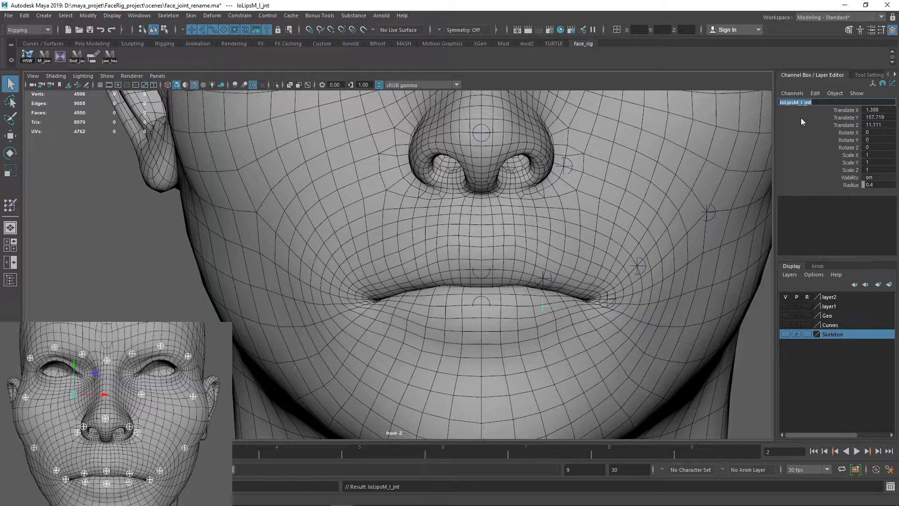
Step: Review the renamed joints in the Outliner by selecting everything from brow_c_jnt to cornerLips_l_jnt, and clear the selection
{"action": "right_click_drag", "start_coordinate": [620, 254], "coordinate": [397, 231], "text": "alt"}
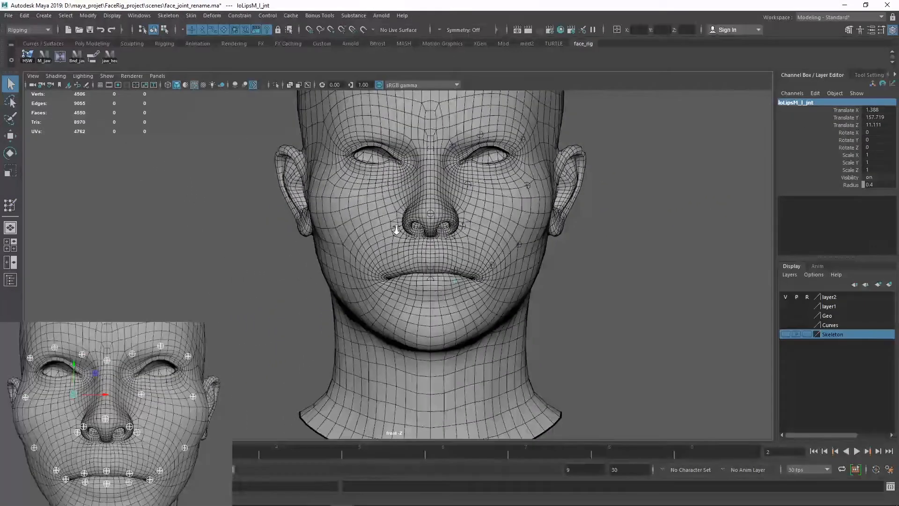
{"action": "left_click", "coordinate": [8, 280]}
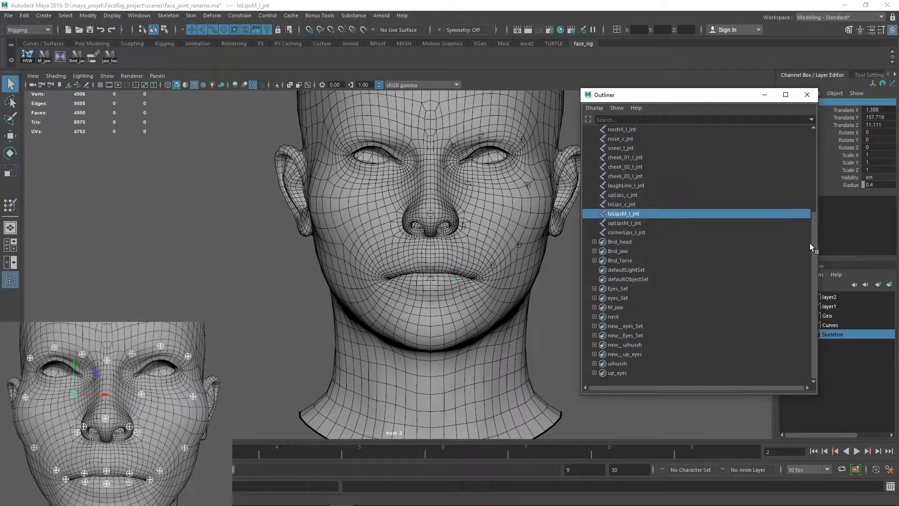
{"action": "left_click_drag", "start_coordinate": [813, 231], "coordinate": [815, 195]}
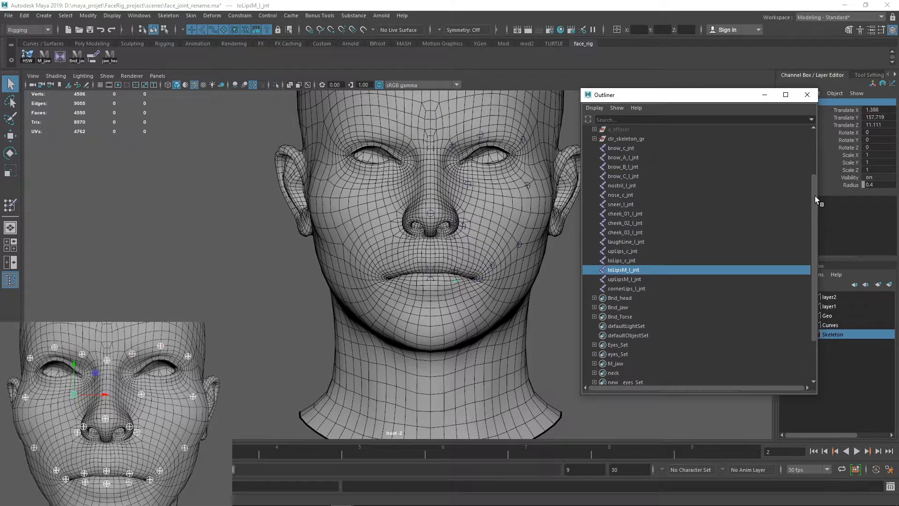
{"action": "left_click_drag", "start_coordinate": [642, 147], "coordinate": [647, 287]}
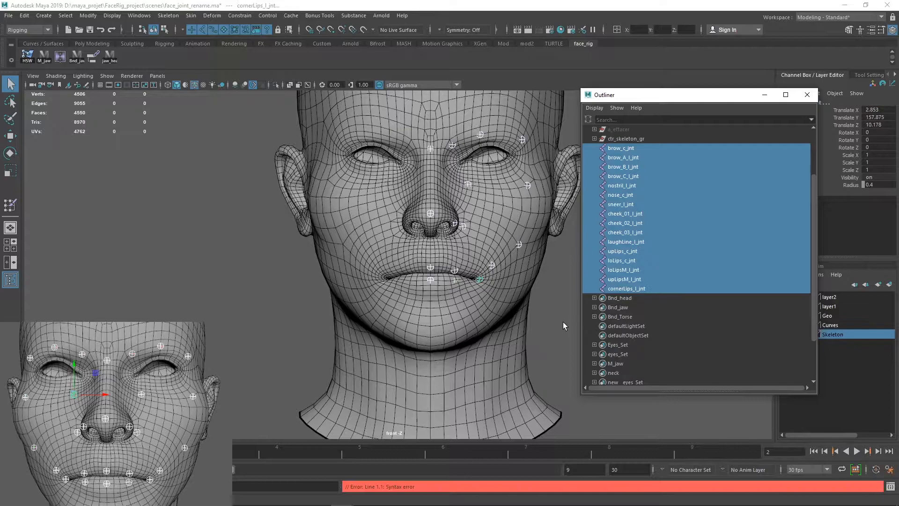
{"action": "left_click", "coordinate": [557, 320]}
{"action": "scroll", "coordinate": [768, 253], "scroll_direction": "down", "scroll_amount": 1}
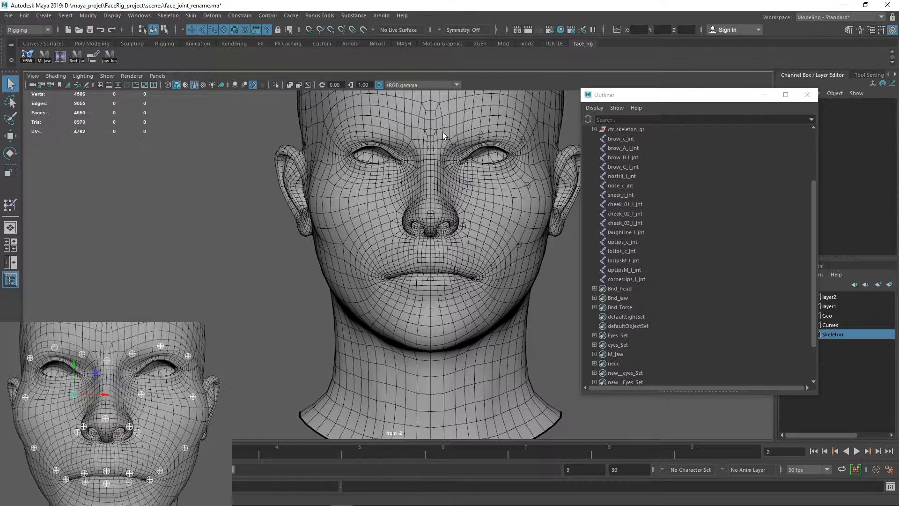
Step: Select the left-side face joints without the center ones, close the Outliner, and clear the selection
{"action": "left_click_drag", "start_coordinate": [562, 110], "coordinate": [445, 308]}
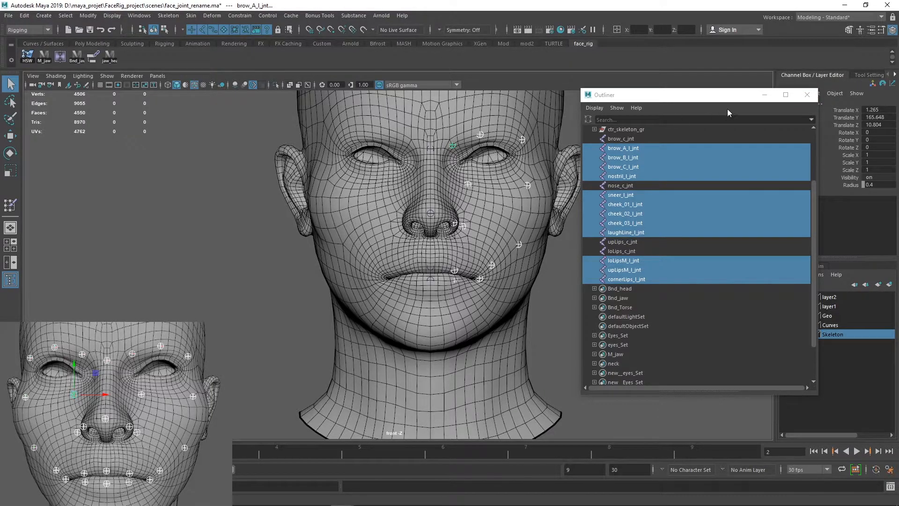
{"action": "left_click", "coordinate": [807, 95]}
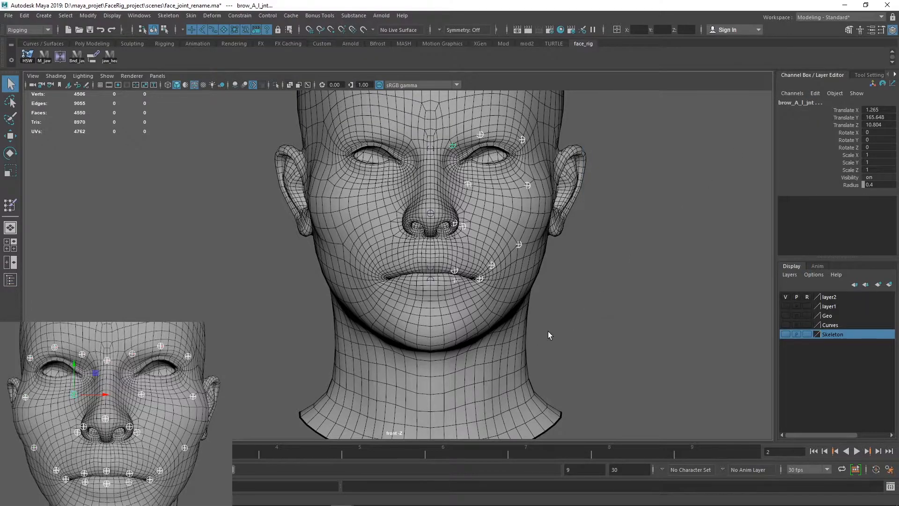
{"action": "left_click", "coordinate": [549, 335]}
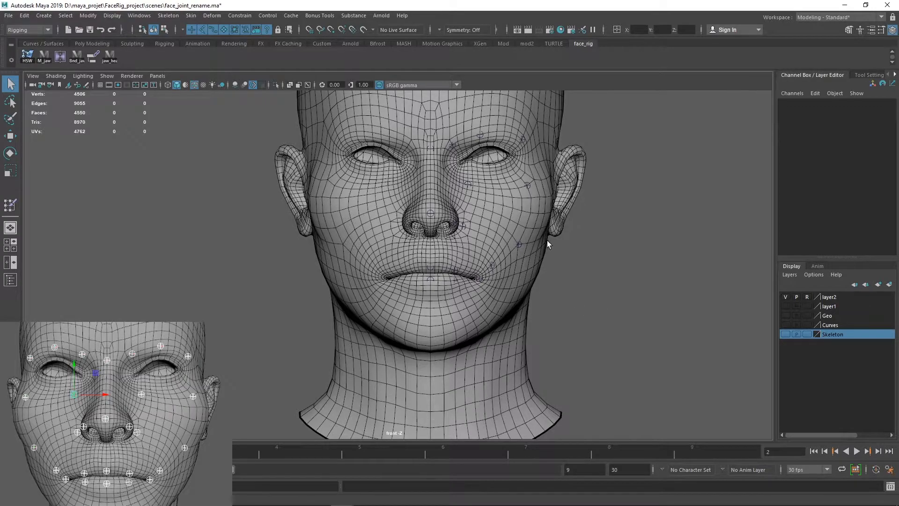
{"action": "left_click", "coordinate": [519, 244]}
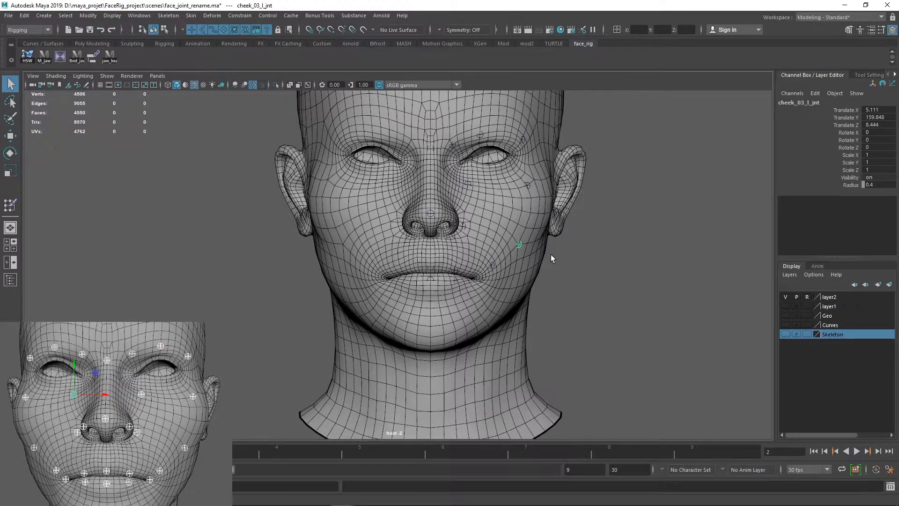
{"action": "left_click", "coordinate": [553, 291]}
Step: Duplicate laughLine_l_jnt straight down to about Y 155.36, name the copy sfgsrag, and deselect it
{"action": "left_click_drag", "start_coordinate": [486, 274], "coordinate": [513, 247]}
{"action": "key", "text": "w"}
{"action": "left_click_drag", "start_coordinate": [492, 223], "coordinate": [499, 278], "text": "shift"}
{"action": "double_click", "coordinate": [812, 103]}
{"action": "type", "text": "sfgsrad"}
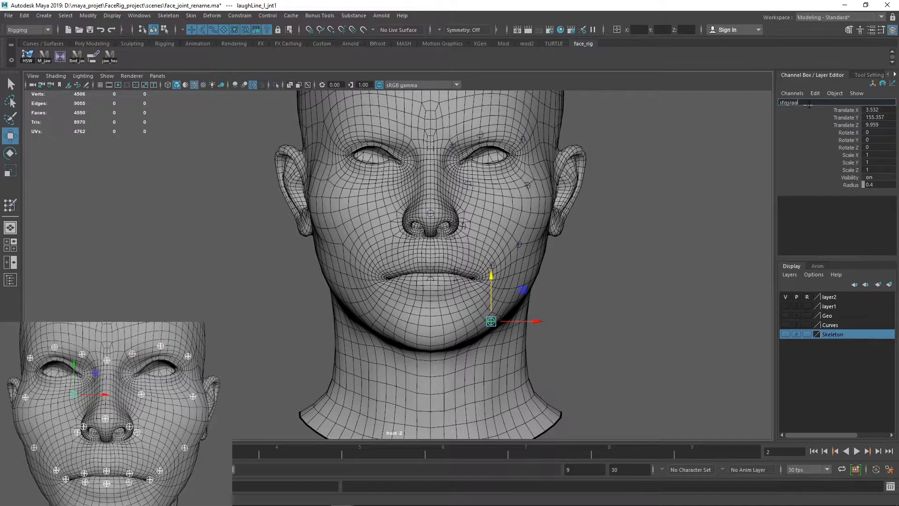
{"action": "key", "text": "Return"}
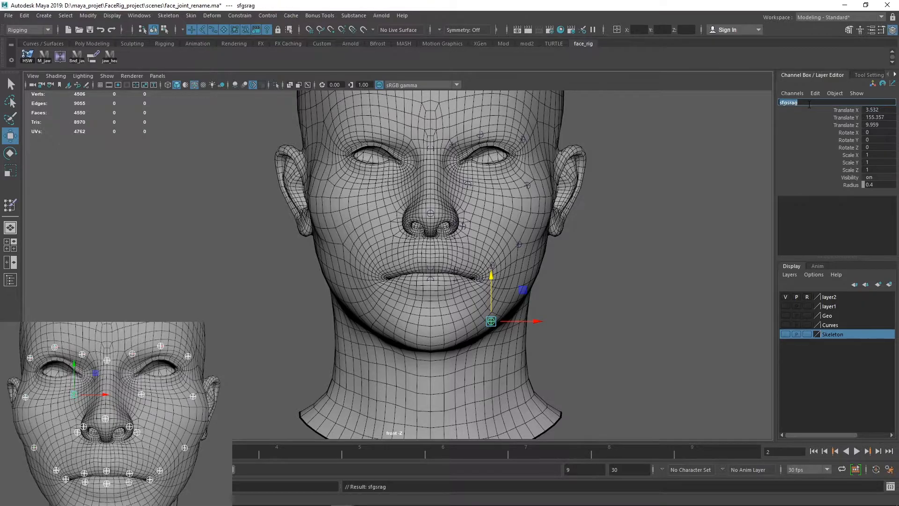
{"action": "left_click", "coordinate": [638, 277]}
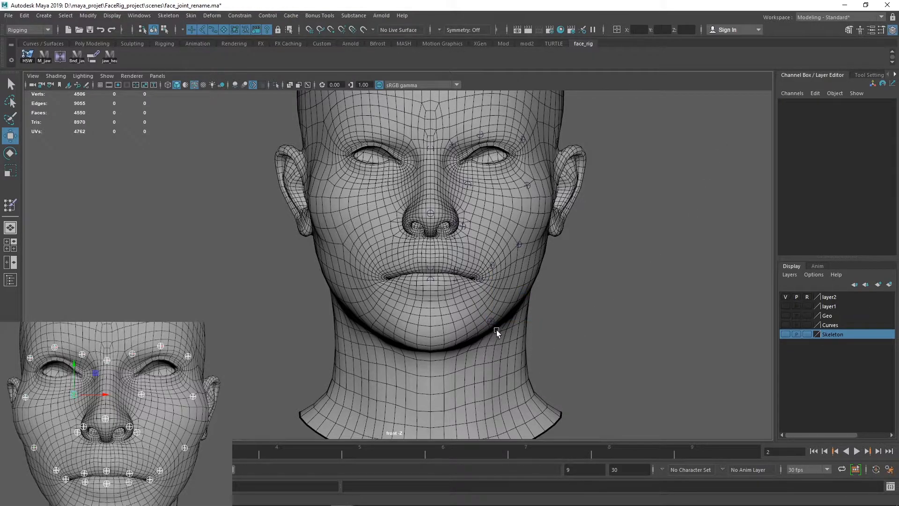
Step: Select all the left-side face joints except sfgsrag and open the Outliner, moving it beside the head
{"action": "left_click_drag", "start_coordinate": [634, 111], "coordinate": [443, 286]}
{"action": "left_click", "coordinate": [10, 279]}
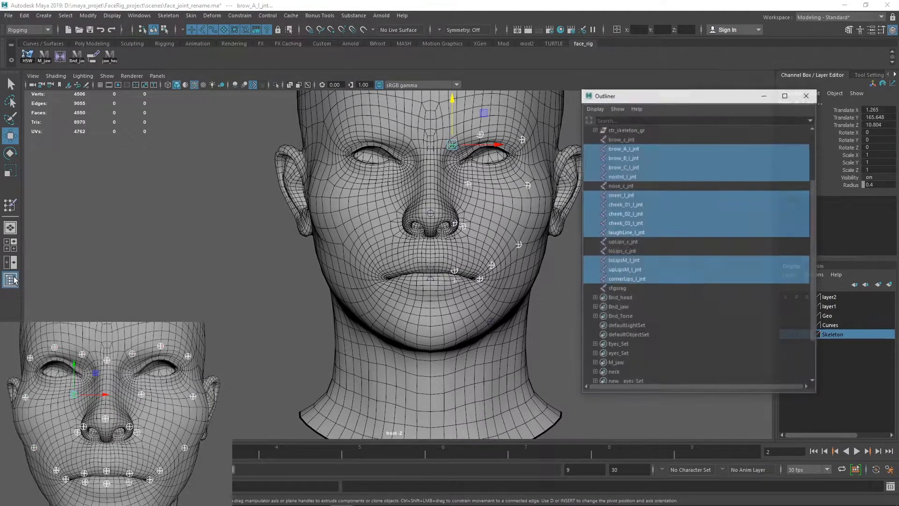
{"action": "left_click_drag", "start_coordinate": [707, 98], "coordinate": [211, 108]}
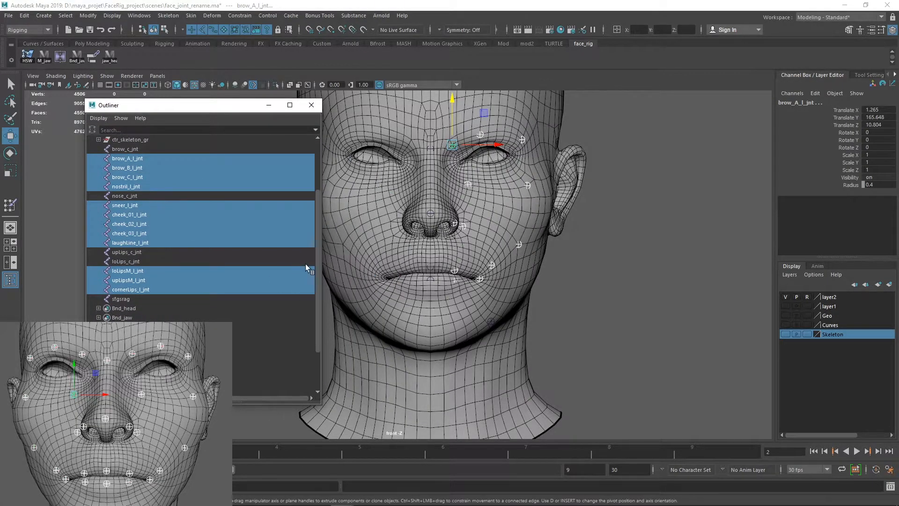
Step: Add sfgsrag to the selection last and parent all the selected left-side face joints to it
{"action": "scroll", "coordinate": [309, 255], "scroll_direction": "up", "scroll_amount": 3}
{"action": "scroll", "coordinate": [305, 281], "scroll_direction": "down", "scroll_amount": 4}
{"action": "scroll", "coordinate": [303, 262], "scroll_direction": "up", "scroll_amount": 2}
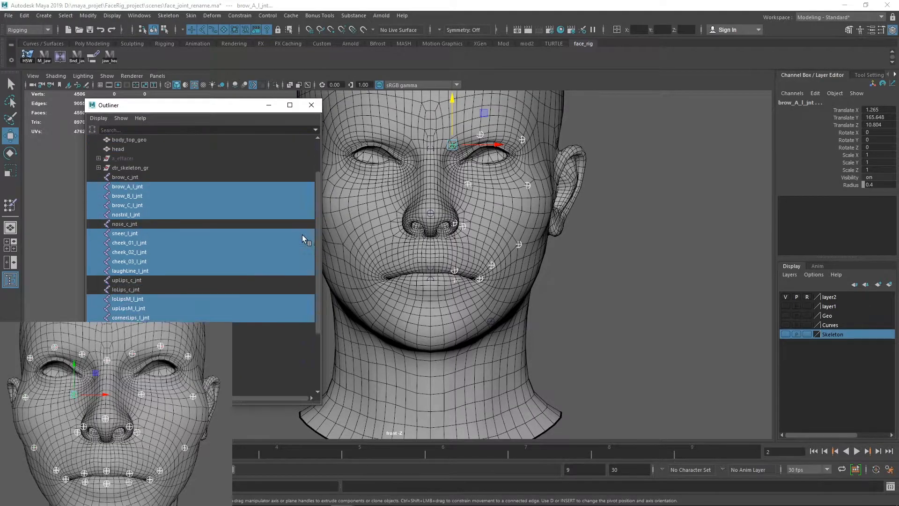
{"action": "scroll", "coordinate": [302, 229], "scroll_direction": "up", "scroll_amount": 3}
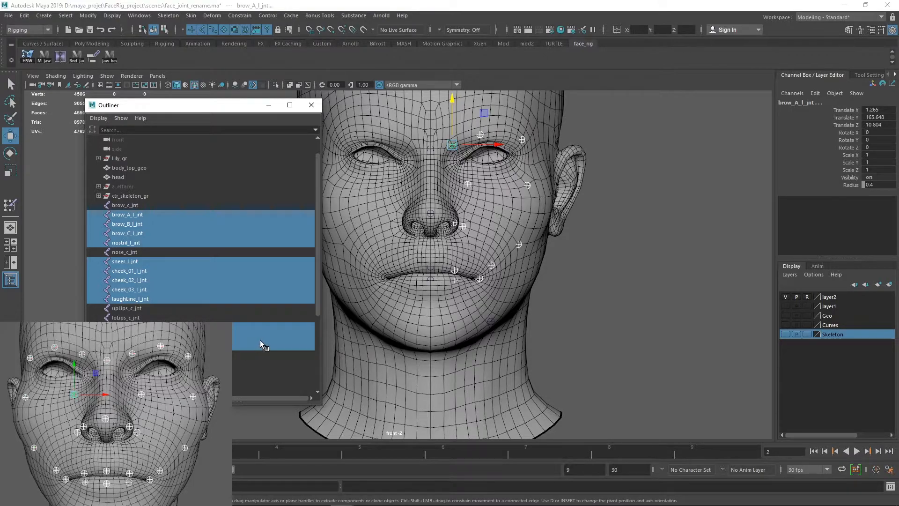
{"action": "left_click", "coordinate": [273, 355], "text": "ctrl"}
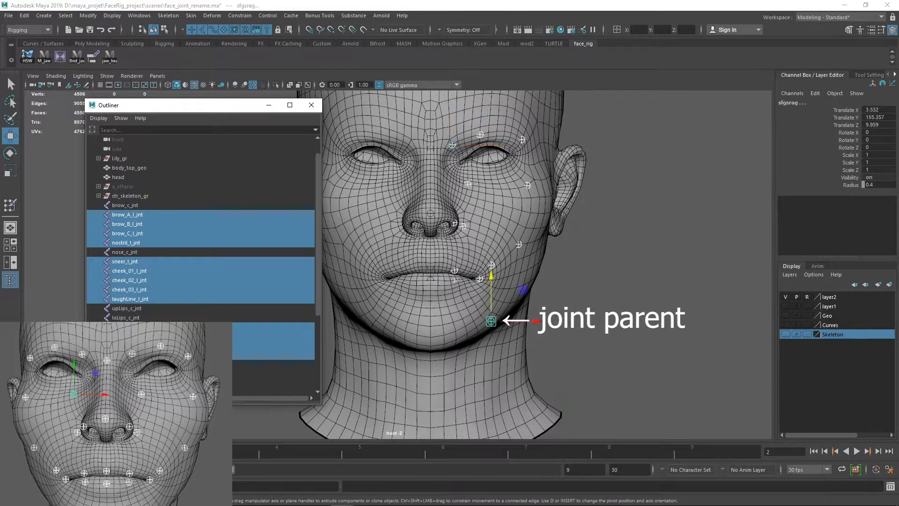
{"action": "left_click", "coordinate": [23, 16]}
{"action": "left_click", "coordinate": [61, 226]}
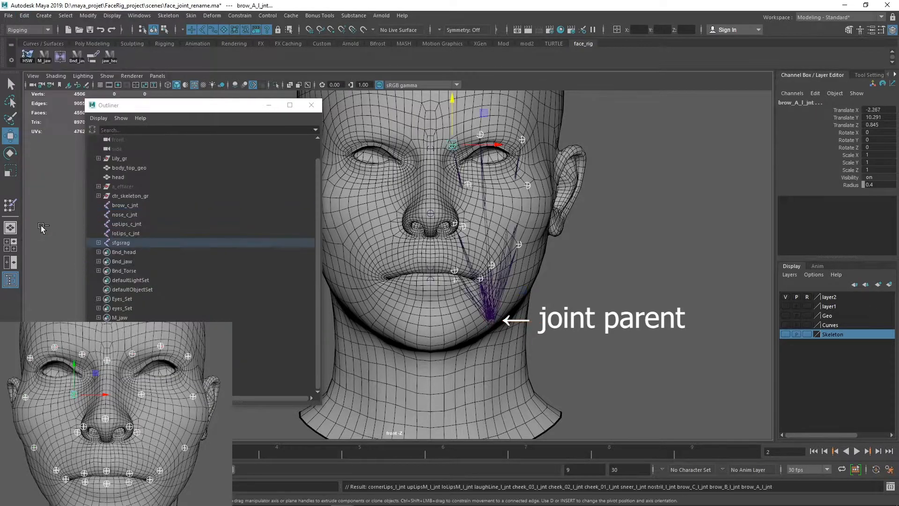
Step: Select the parent joint sfgsrag and set up Mirror Joint from reset options, across YZ with Orientation, searching for _l_
{"action": "left_click_drag", "start_coordinate": [468, 332], "coordinate": [500, 322]}
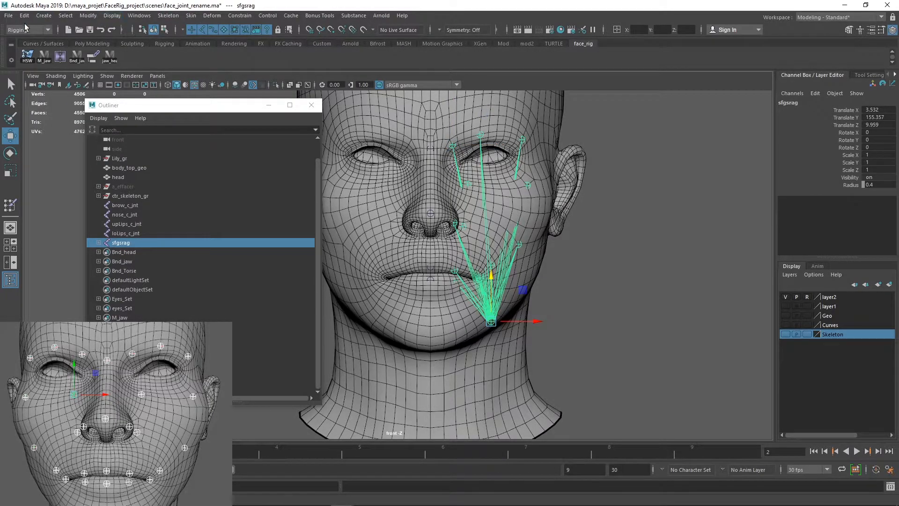
{"action": "left_click", "coordinate": [168, 16]}
{"action": "left_click", "coordinate": [262, 57]}
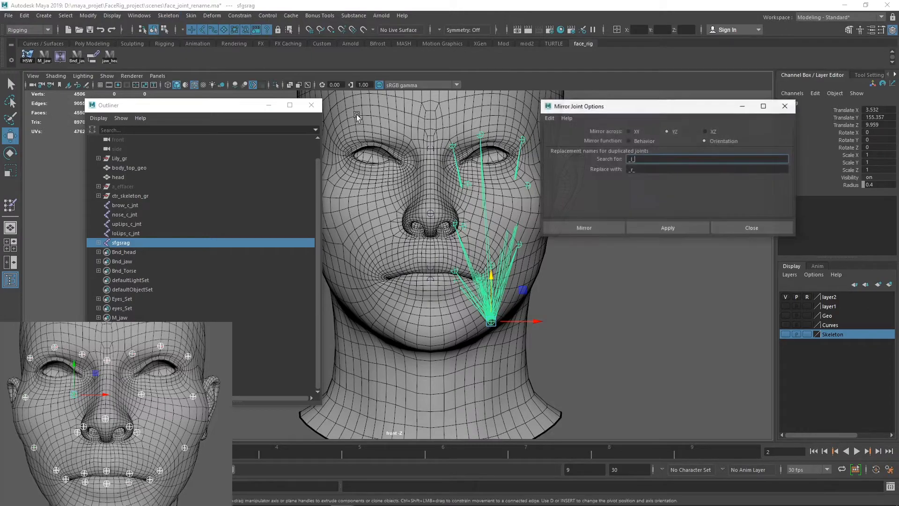
{"action": "left_click", "coordinate": [549, 118]}
{"action": "left_click", "coordinate": [559, 136]}
{"action": "left_click_drag", "start_coordinate": [663, 107], "coordinate": [576, 138]}
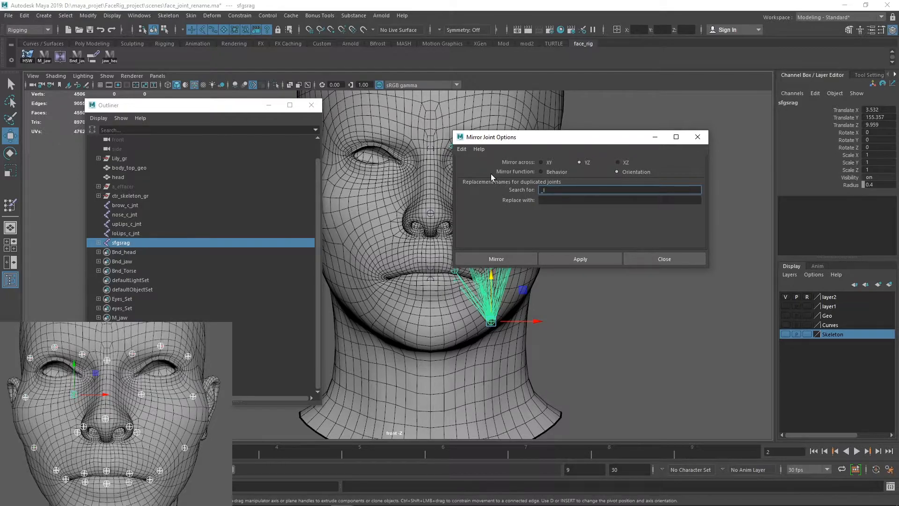
Step: Set the replacement name to _r_, mirror the sfgsrag joint hierarchy, and close the mirror options
{"action": "left_click", "coordinate": [565, 201]}
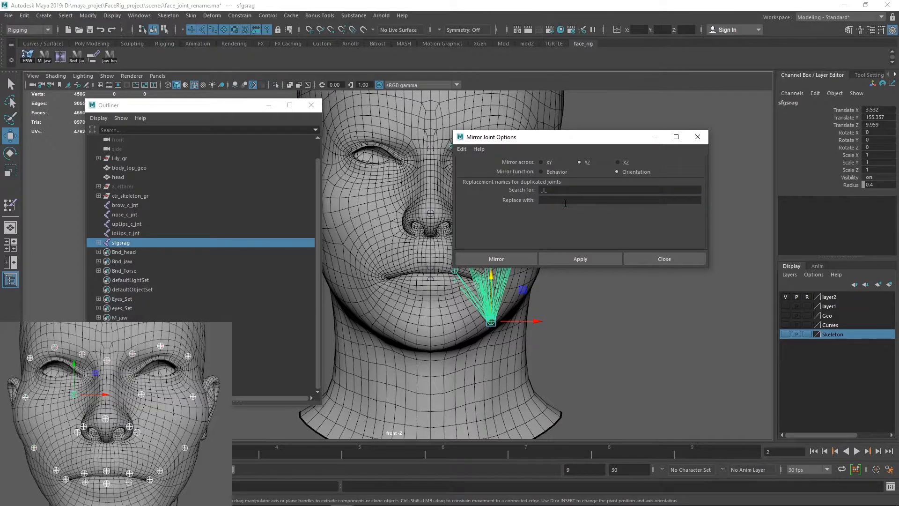
{"action": "left_click", "coordinate": [563, 200]}
{"action": "left_click", "coordinate": [589, 257]}
{"action": "left_click", "coordinate": [702, 141]}
Step: Select both parent joints, sfgsrag and sfgsrag1, and ungroup them to release the left and right face joints
{"action": "left_click", "coordinate": [127, 242], "text": "ctrl"}
{"action": "left_click", "coordinate": [129, 241], "text": "ctrl"}
{"action": "left_click", "coordinate": [131, 241], "text": "ctrl"}
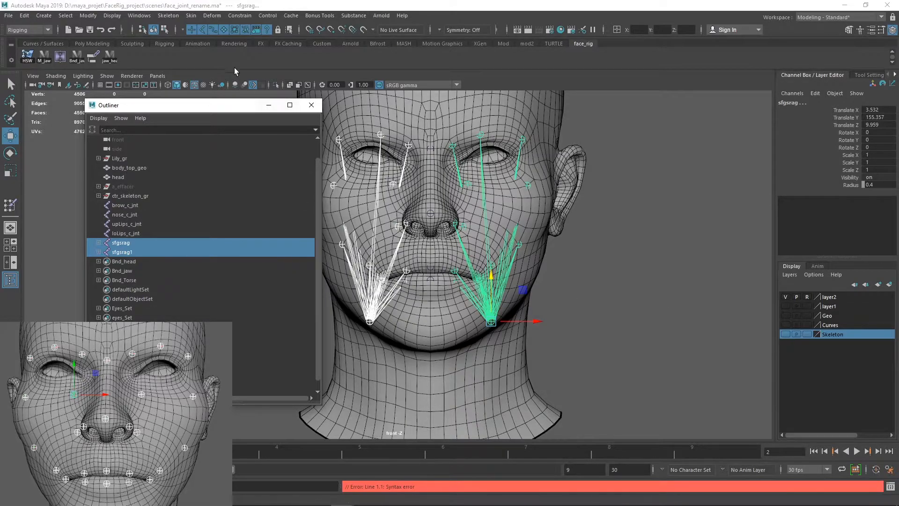
{"action": "left_click", "coordinate": [31, 15]}
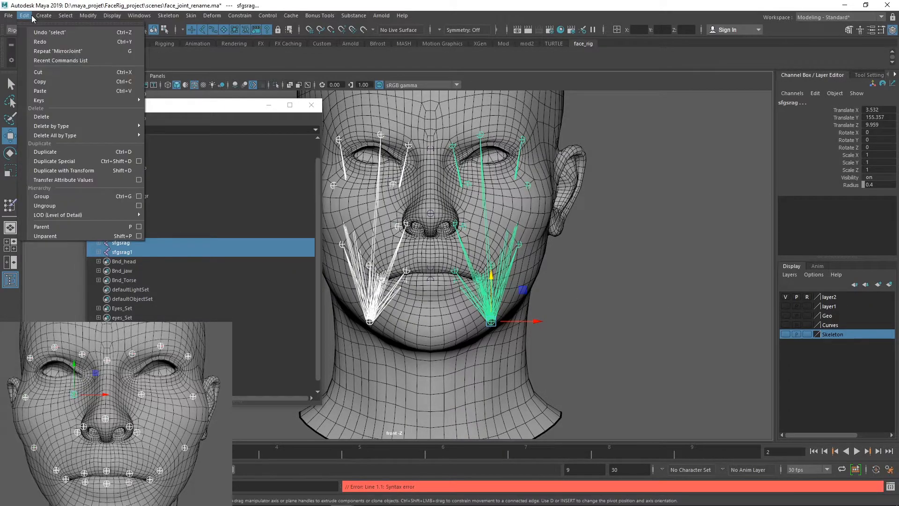
{"action": "left_click", "coordinate": [61, 207]}
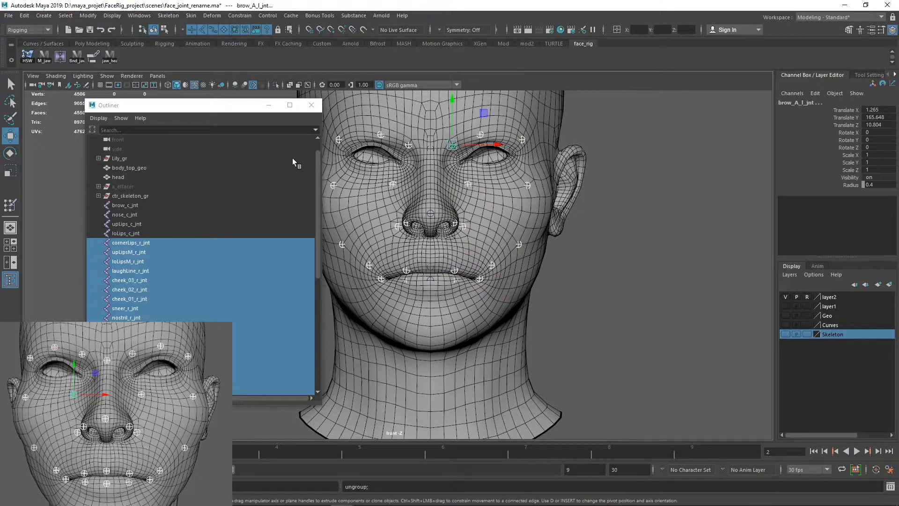
Step: Select cornerLips_r_jnt and move it further down the Outliner list to start sorting the joints by face area
{"action": "left_click_drag", "start_coordinate": [316, 171], "coordinate": [281, 219]}
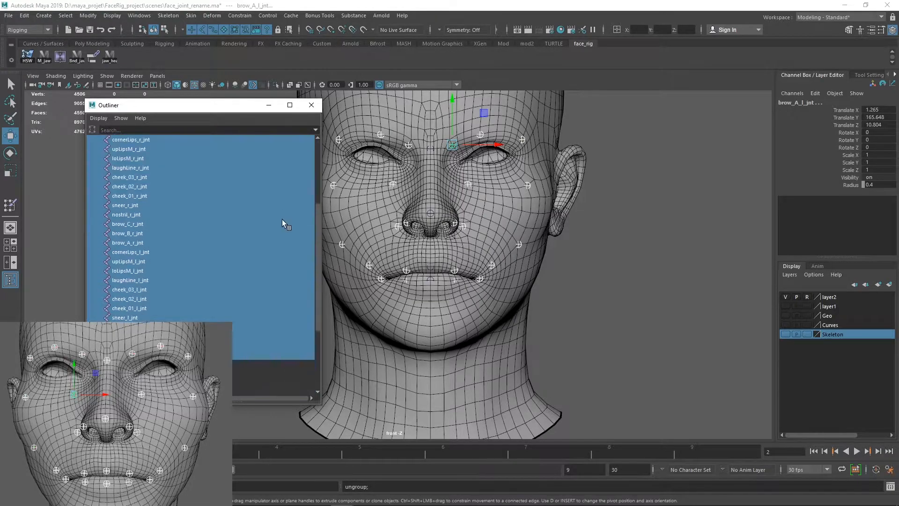
{"action": "scroll", "coordinate": [168, 276], "scroll_direction": "up", "scroll_amount": 4}
{"action": "scroll", "coordinate": [173, 269], "scroll_direction": "down", "scroll_amount": 5}
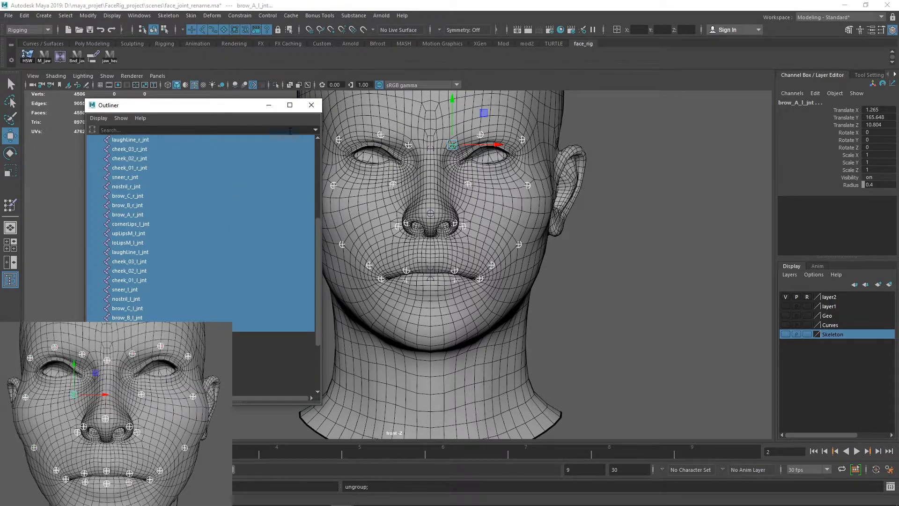
{"action": "left_click_drag", "start_coordinate": [318, 258], "coordinate": [313, 211]}
{"action": "left_click", "coordinate": [178, 158]}
{"action": "left_click", "coordinate": [148, 187]}
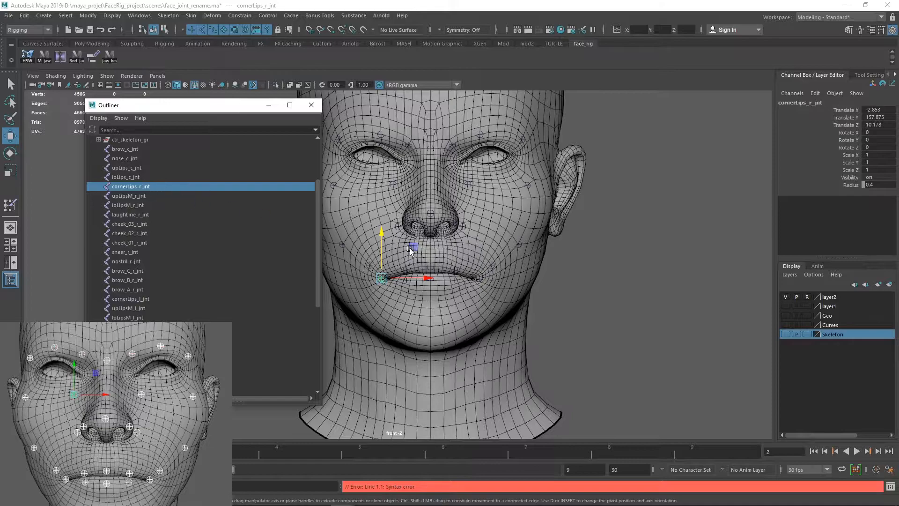
{"action": "middle_click_drag", "start_coordinate": [133, 190], "coordinate": [147, 360]}
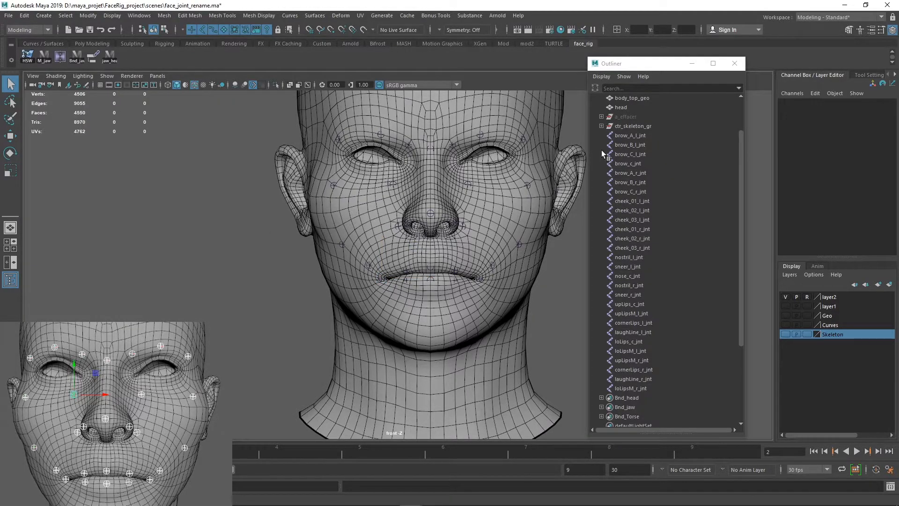
Step: Check the sorted joints in the Outliner by selecting them in groups, down to the lip joints upLips_c_jnt through loLipsM_r_jnt
{"action": "left_click_drag", "start_coordinate": [646, 136], "coordinate": [638, 387]}
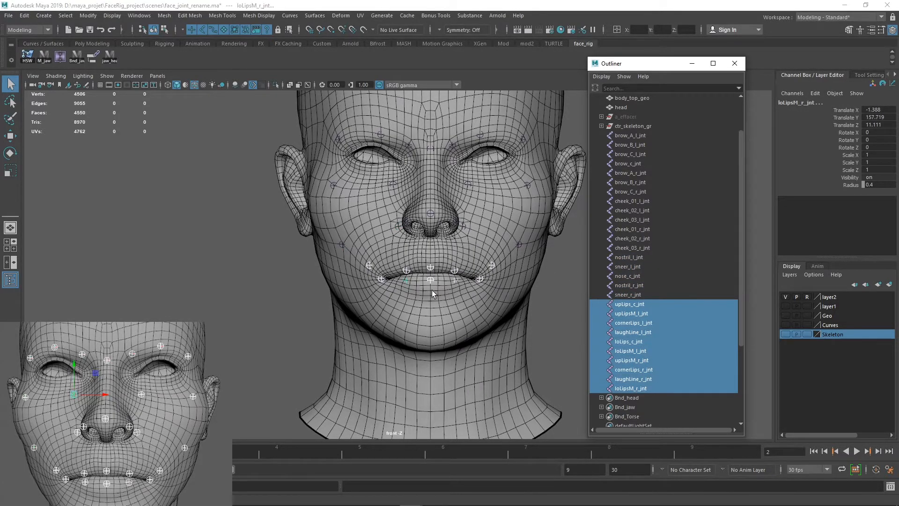